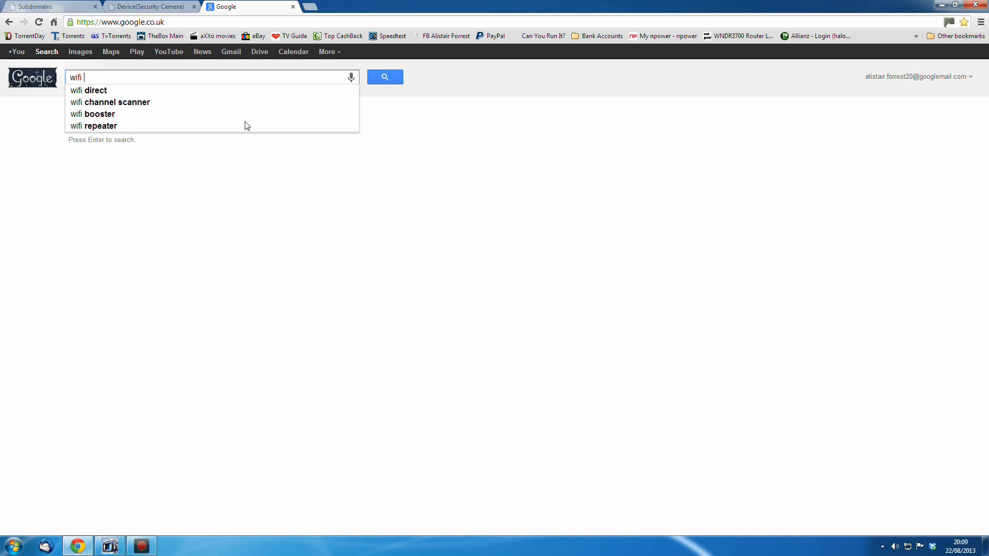
# Search Google images for wifi ip cam, then close the search tab
pyautogui.write('ip cam')
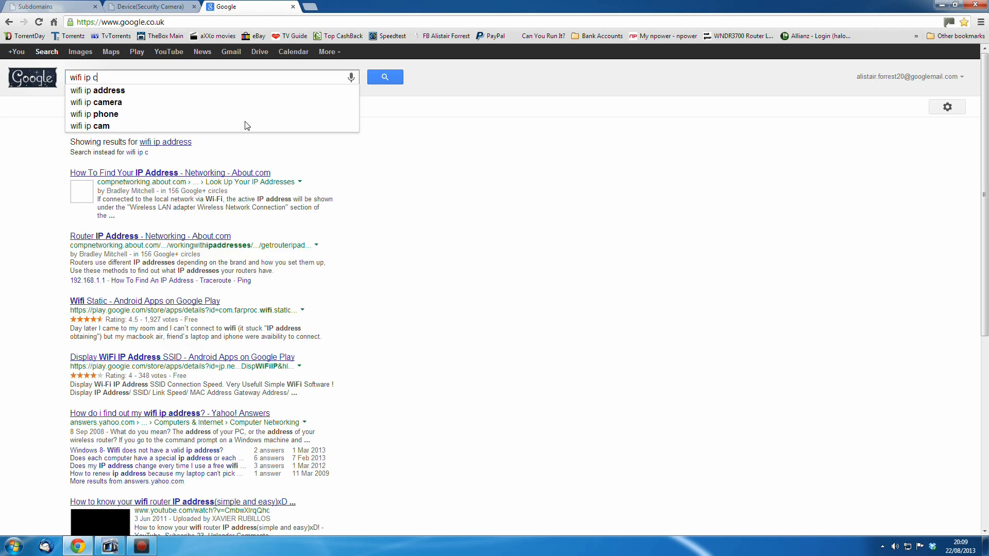
pyautogui.press('Return')
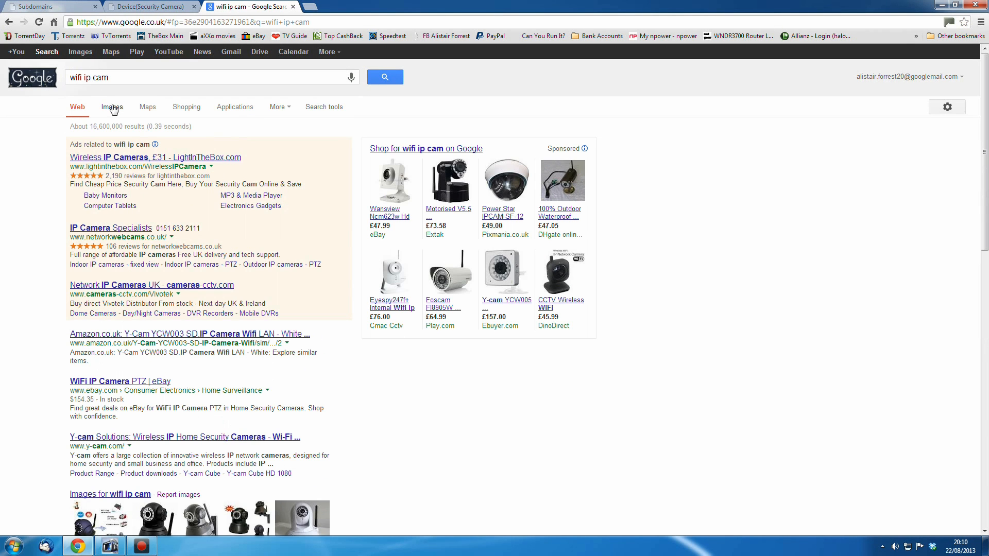
pyautogui.click(112, 108)
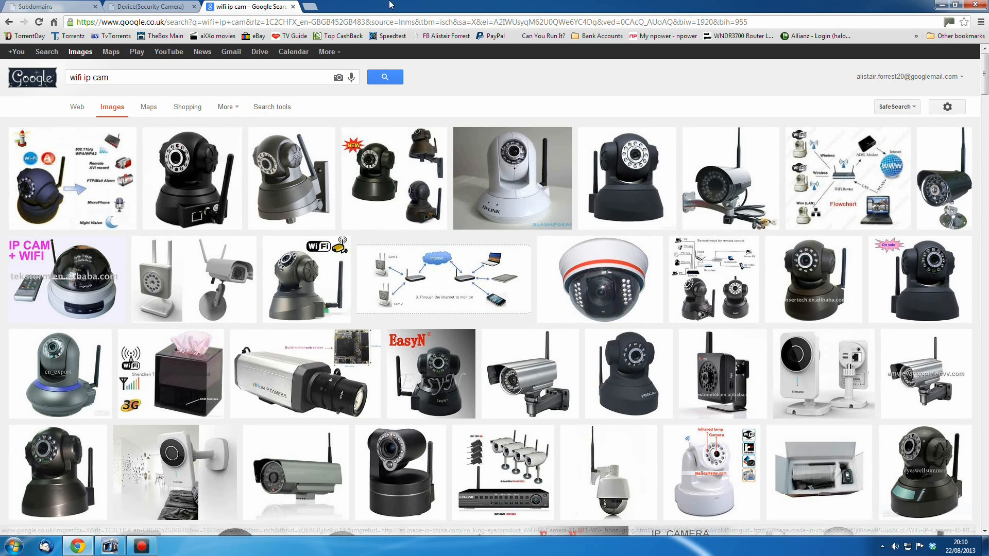
pyautogui.click(293, 7)
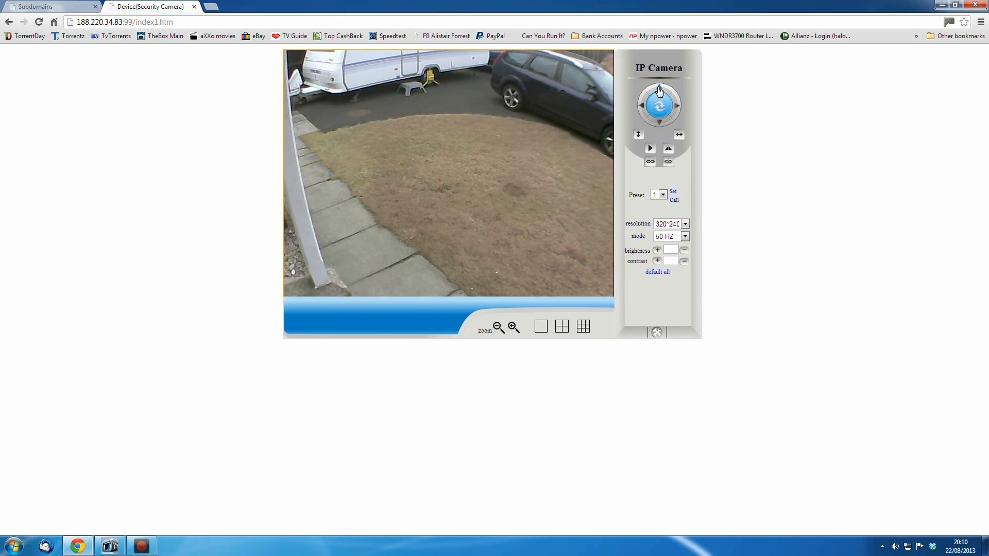
# Pan the camera up and down, then call the preset position
pyautogui.click(660, 90)
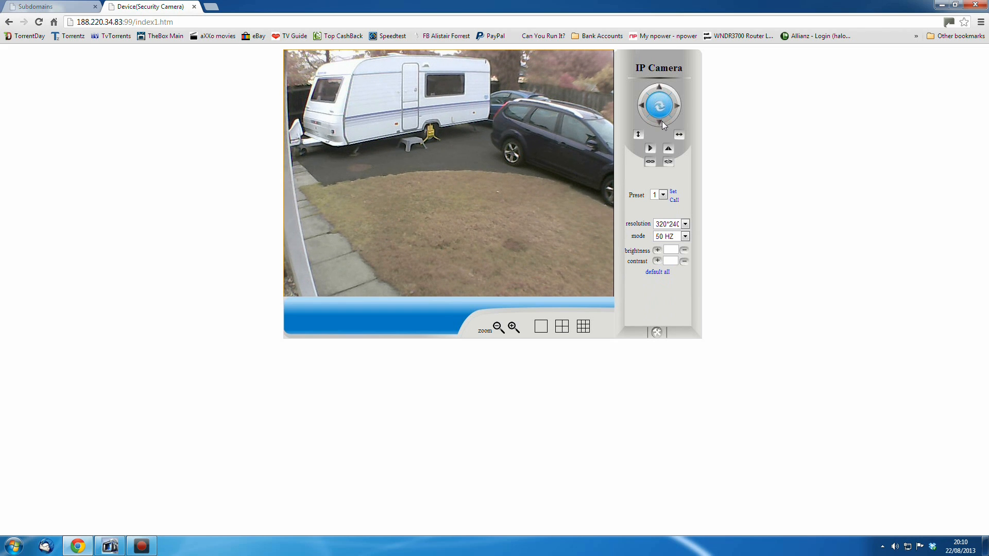
pyautogui.click(660, 124)
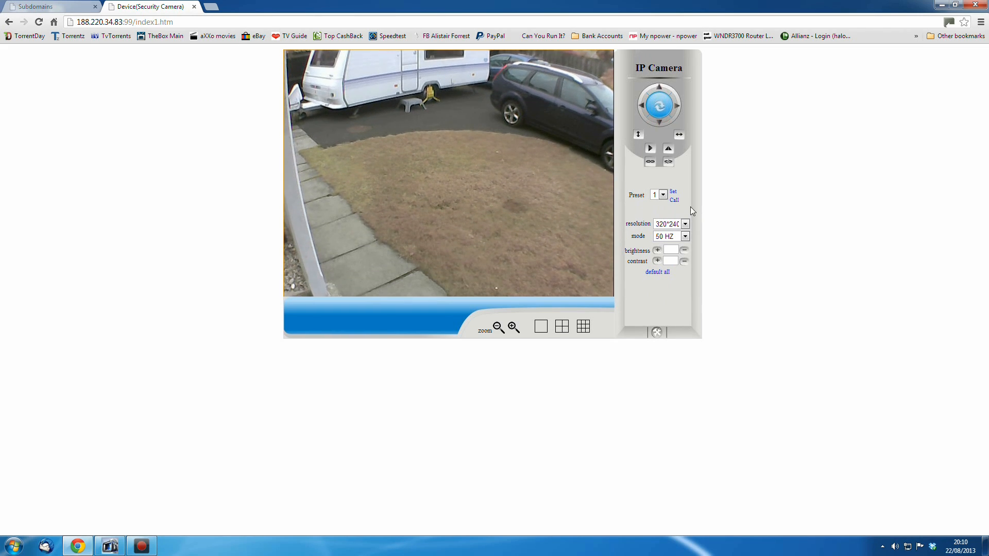
pyautogui.click(674, 201)
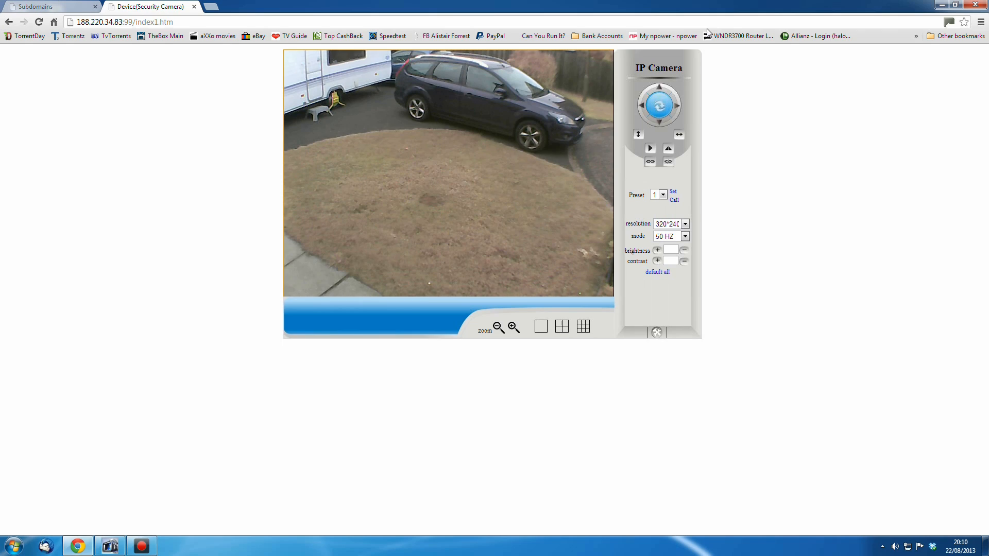
# Go back to the camera's sign-in page and inspect its halox.uk.to:99 address
pyautogui.click(9, 22)
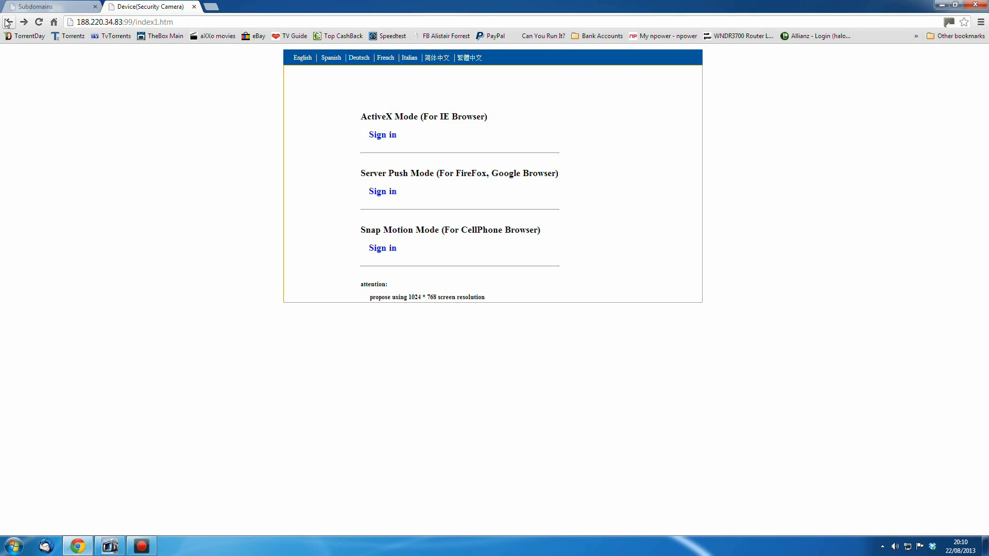
pyautogui.click(7, 23)
pyautogui.click(99, 22)
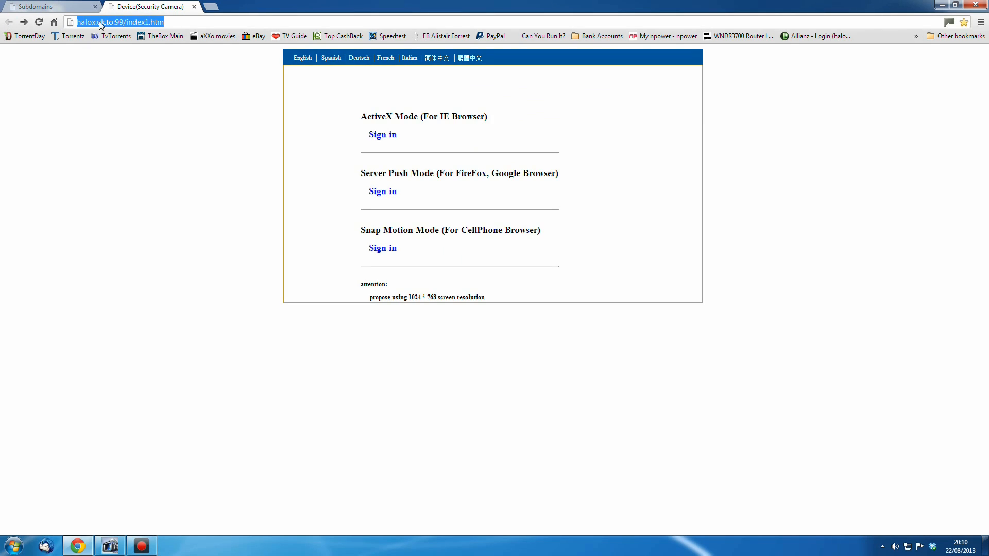
pyautogui.click(212, 22)
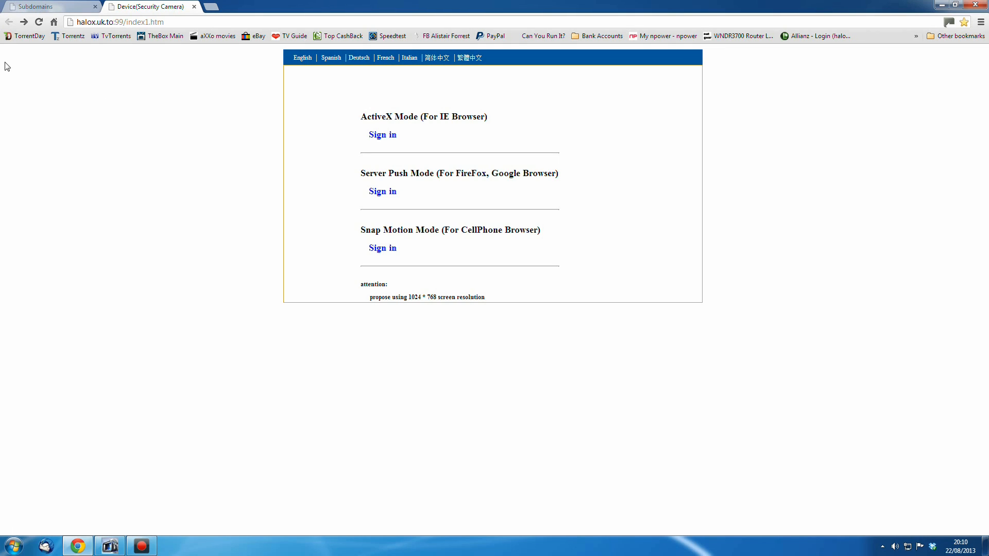
pyautogui.moveTo(80, 23); pyautogui.dragTo(110, 22)
pyautogui.click(116, 22)
# Open the halox.uk.to subdomain record for editing in the Free DNS tab
pyautogui.click(51, 7)
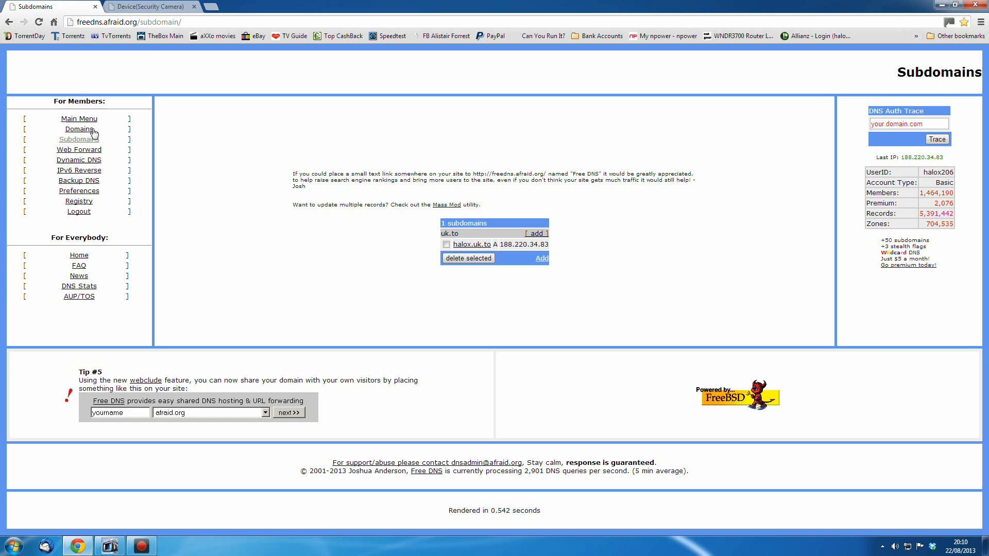
pyautogui.click(80, 139)
pyautogui.click(470, 252)
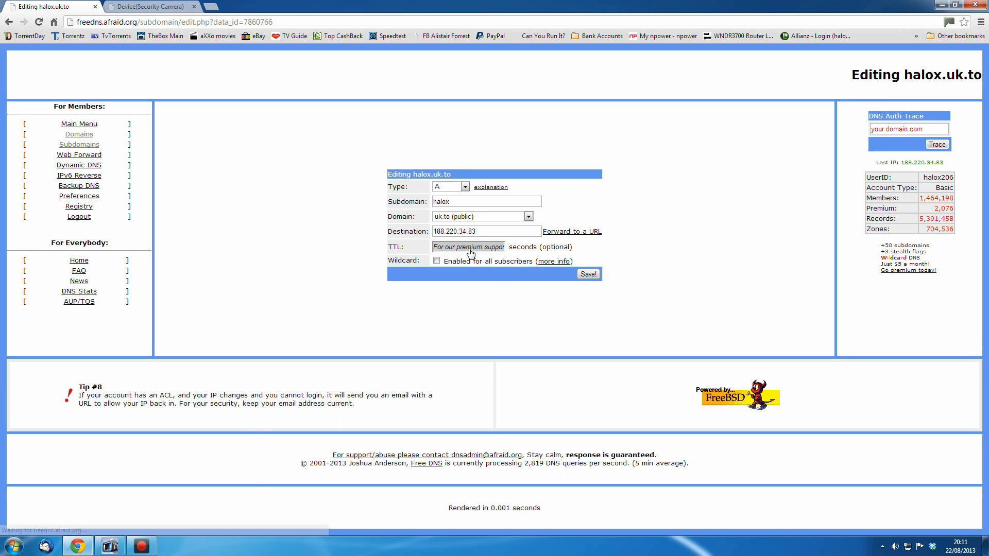
# Review the record's domain and type options without changing them
pyautogui.click(528, 216)
pyautogui.click(528, 217)
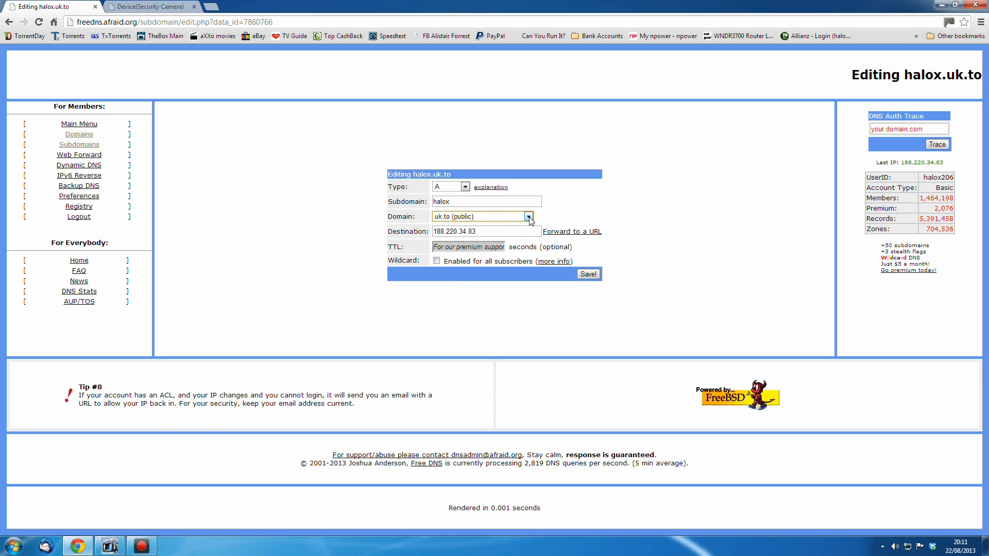
pyautogui.click(529, 217)
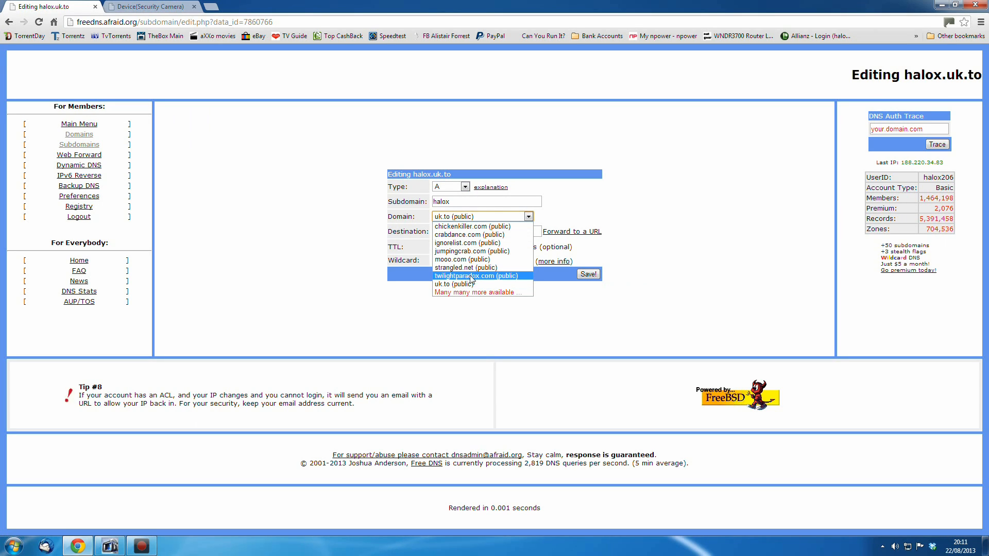
pyautogui.click(658, 266)
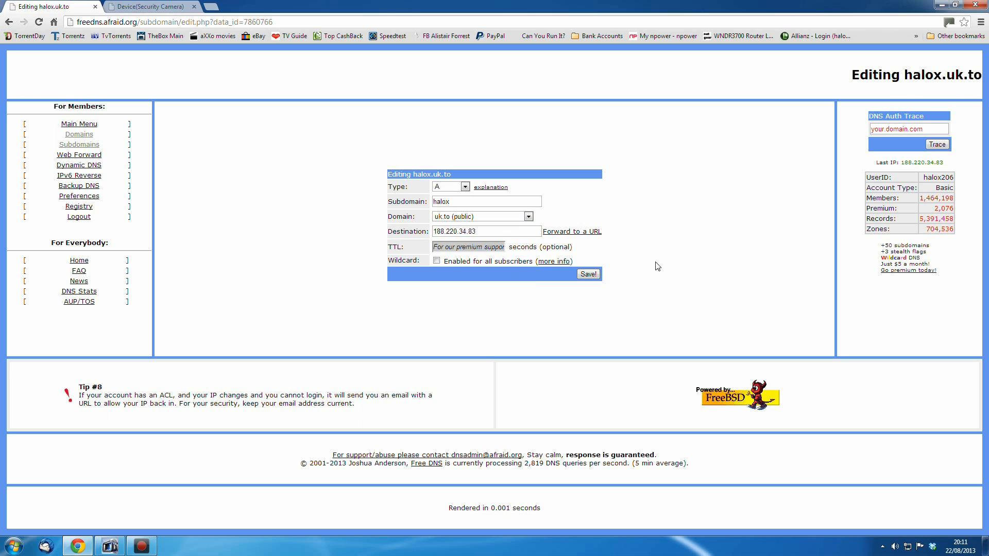
pyautogui.click(465, 187)
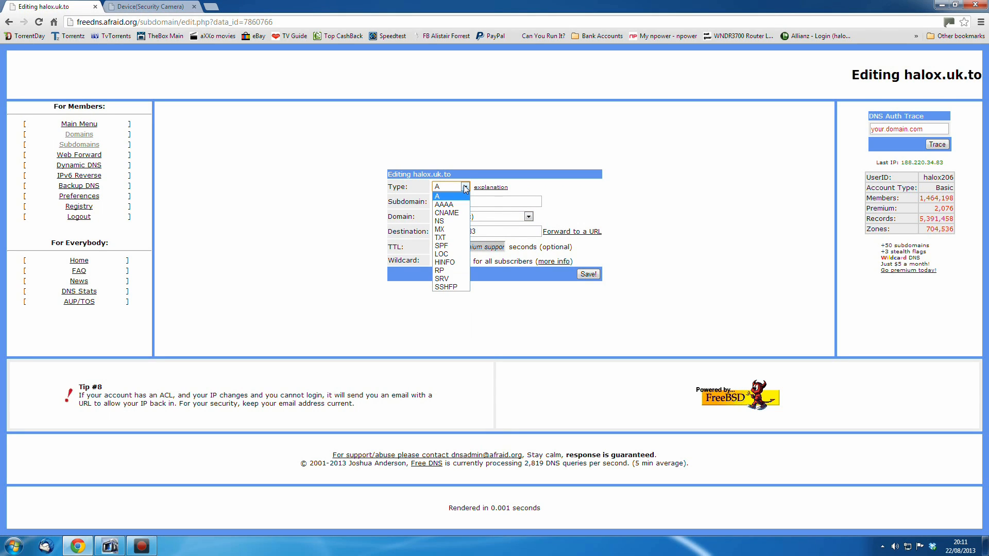
pyautogui.click(465, 187)
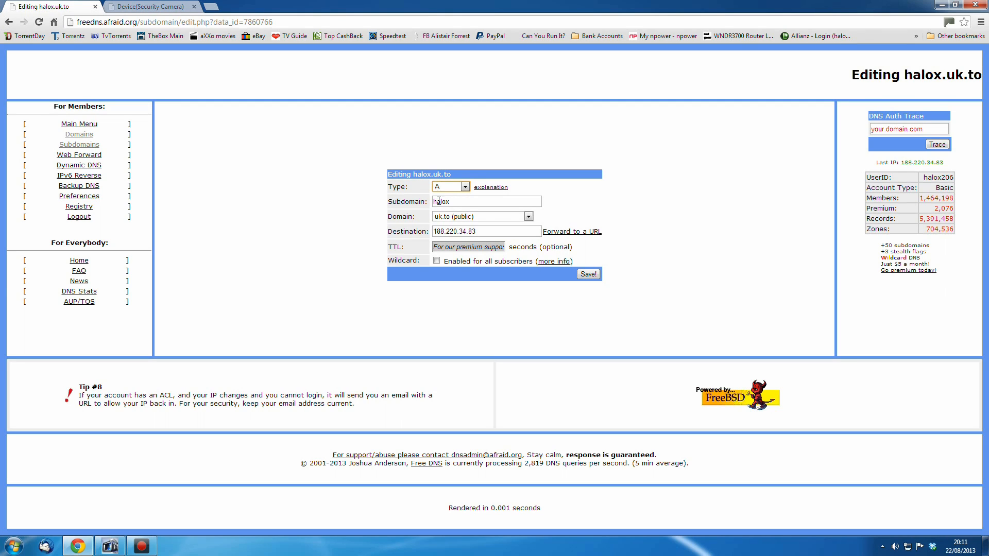
# Find the public IP address by searching Google for whats my ip in a new tab
pyautogui.click(149, 6)
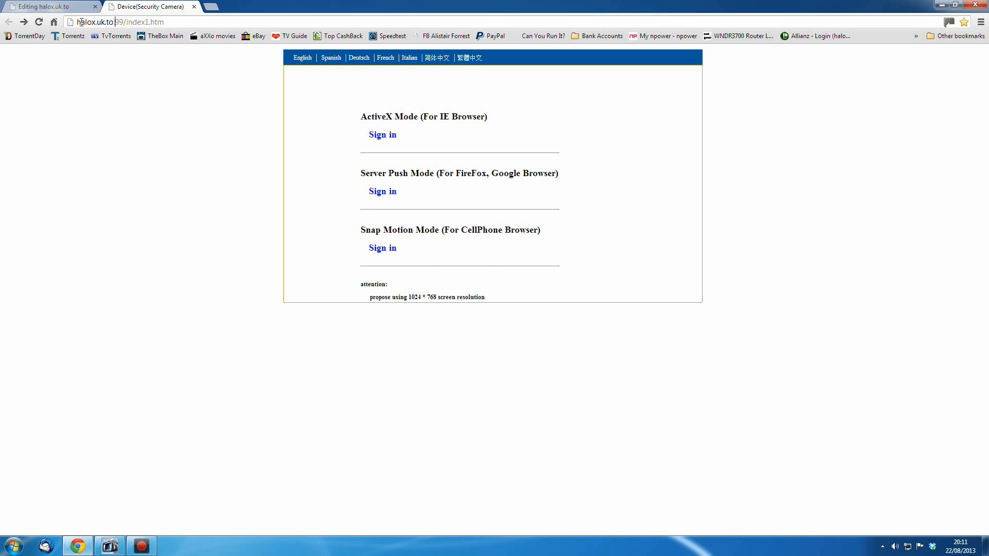
pyautogui.click(78, 6)
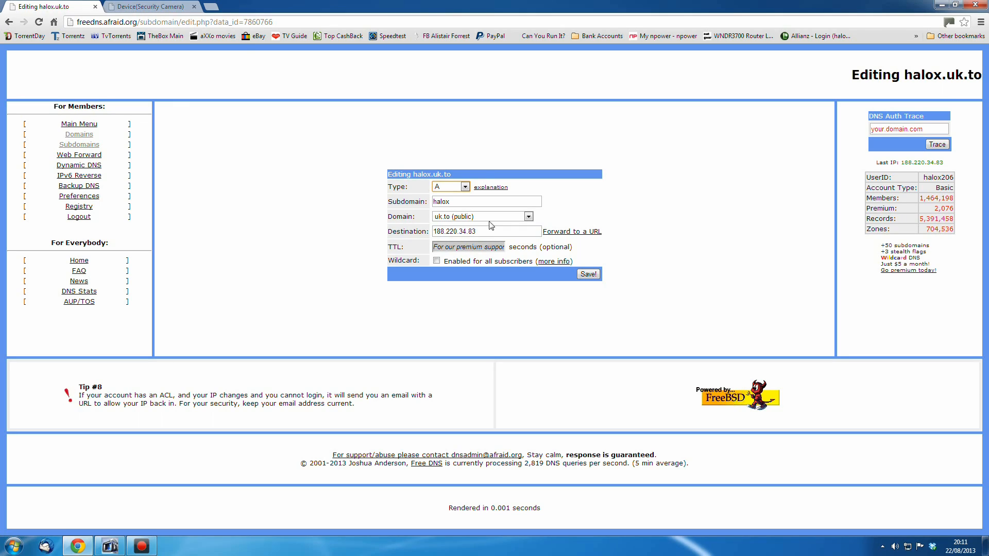
pyautogui.hotkey('ctrl', 't')
pyautogui.write('www.google.co.uk')
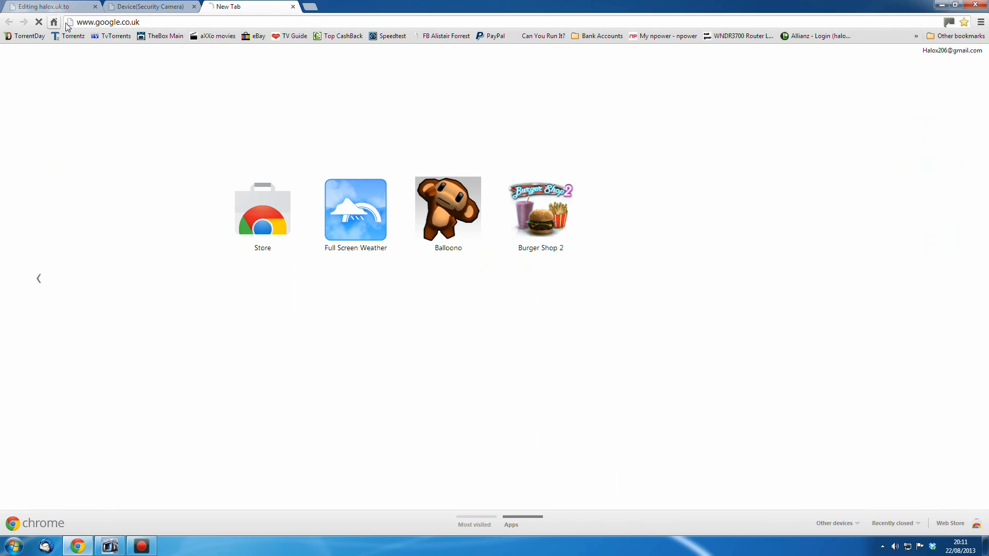
pyautogui.press('Return')
pyautogui.write('whats my')
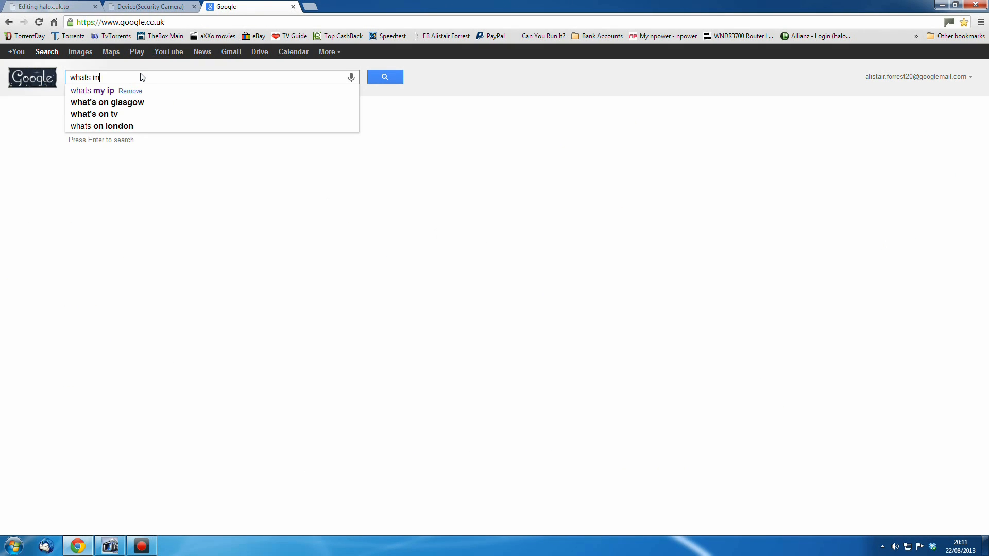
pyautogui.click(117, 90)
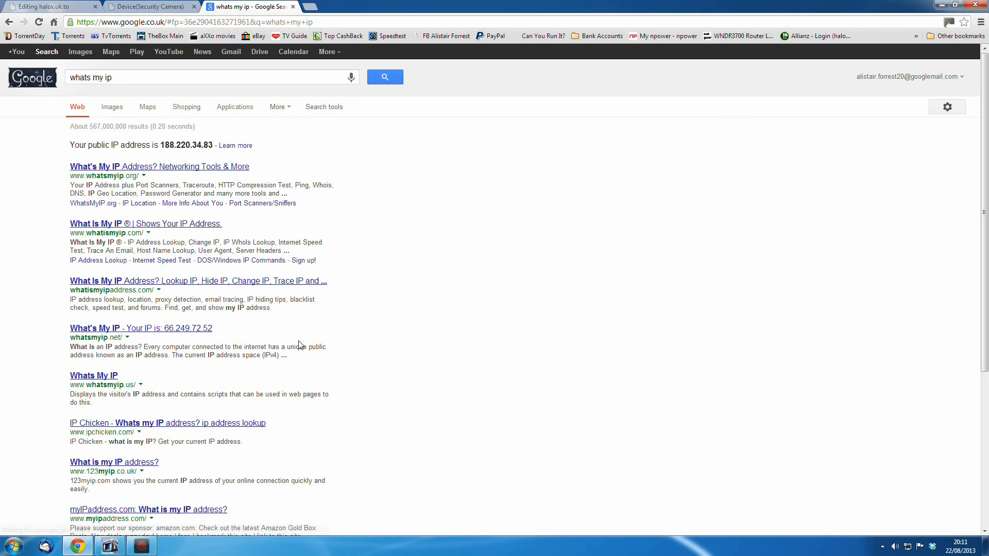
# Check the record's destination address against the public IP and close the DNS editing tab
pyautogui.click(293, 7)
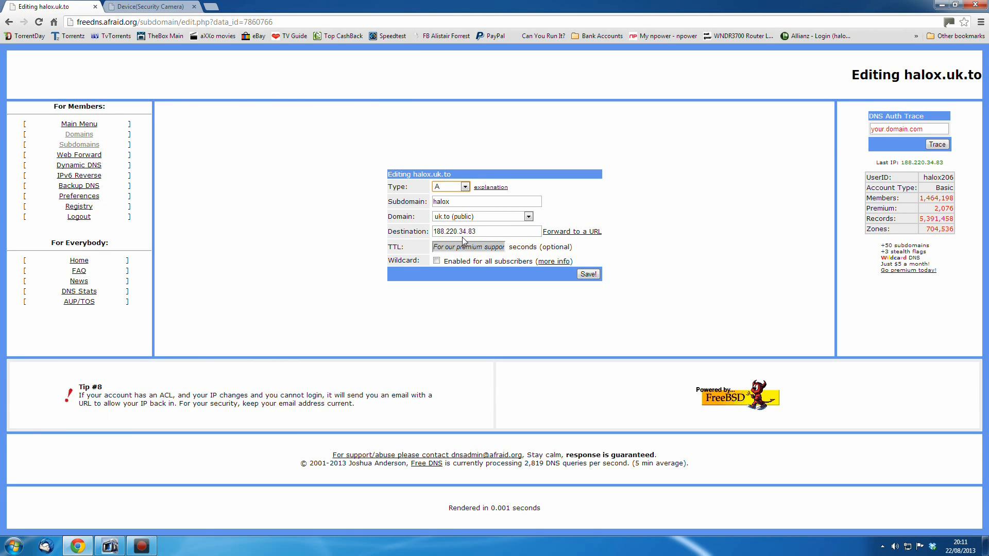
pyautogui.click(492, 230)
pyautogui.click(95, 7)
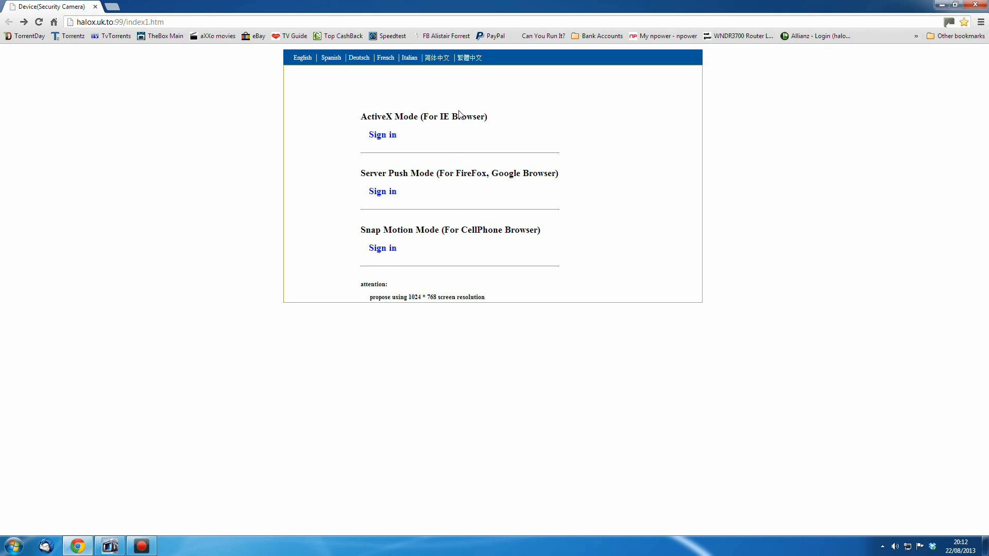
# Sign in to the camera in Server Push Mode, run vertical and horizontal patrol, then call the preset
pyautogui.click(382, 192)
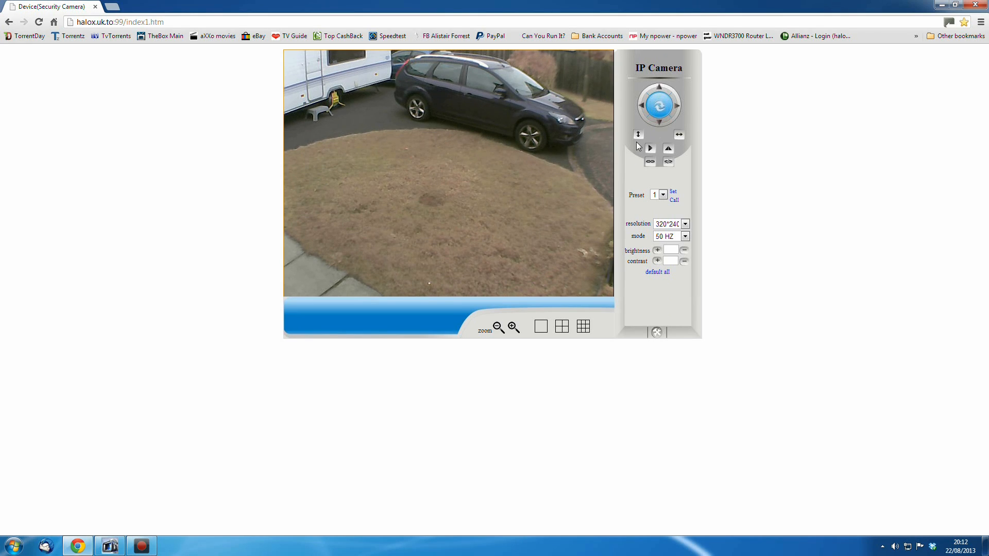
pyautogui.click(638, 136)
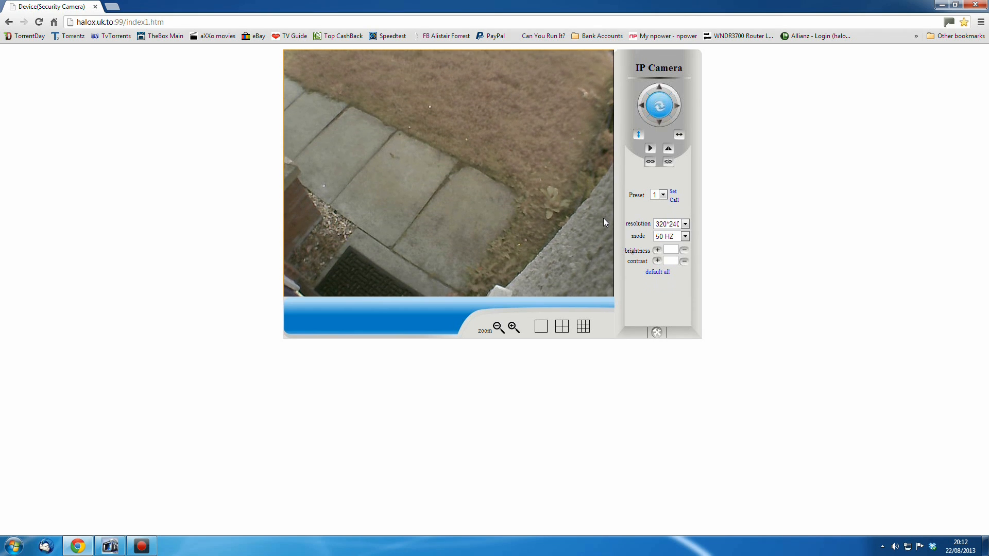
pyautogui.click(679, 136)
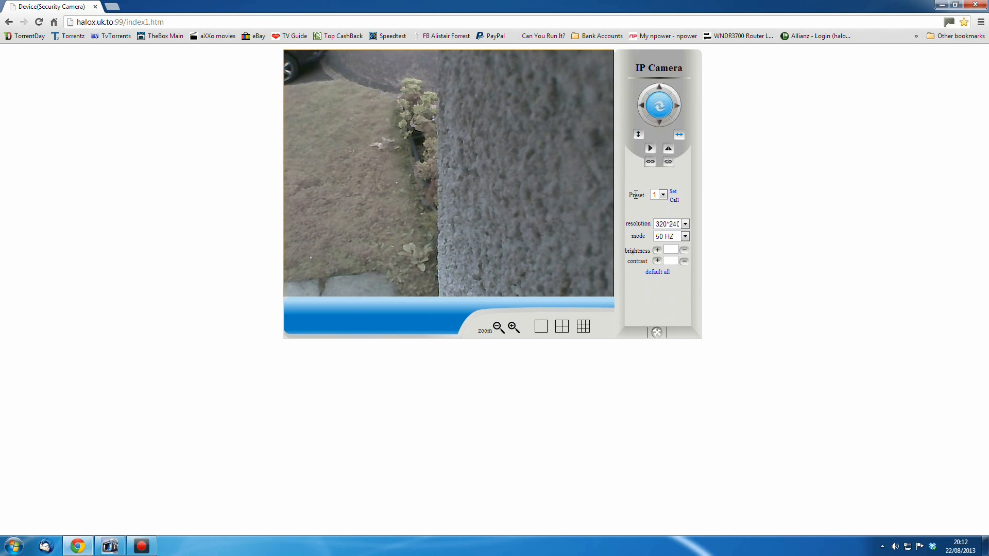
pyautogui.click(675, 203)
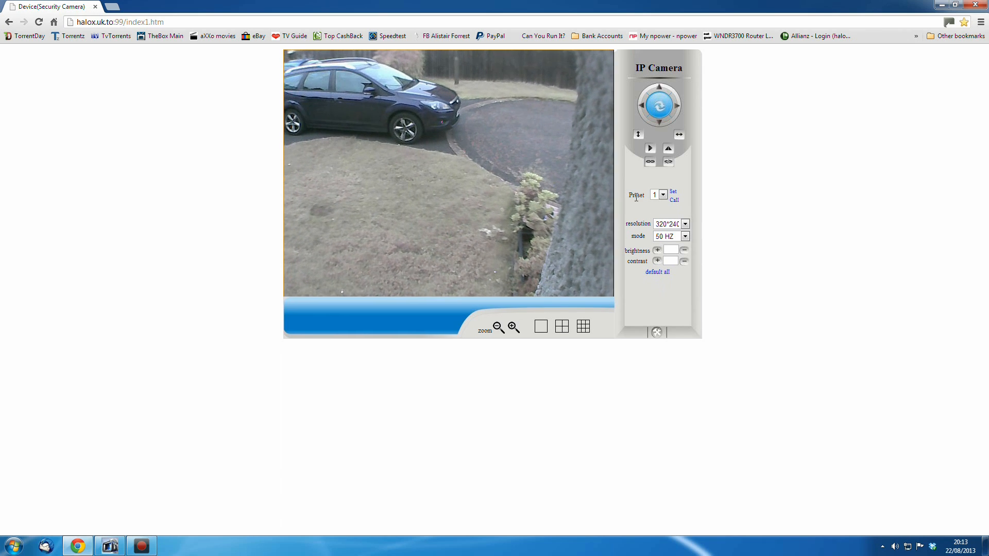
# Pan the camera right and save the view as preset 2
pyautogui.click(663, 196)
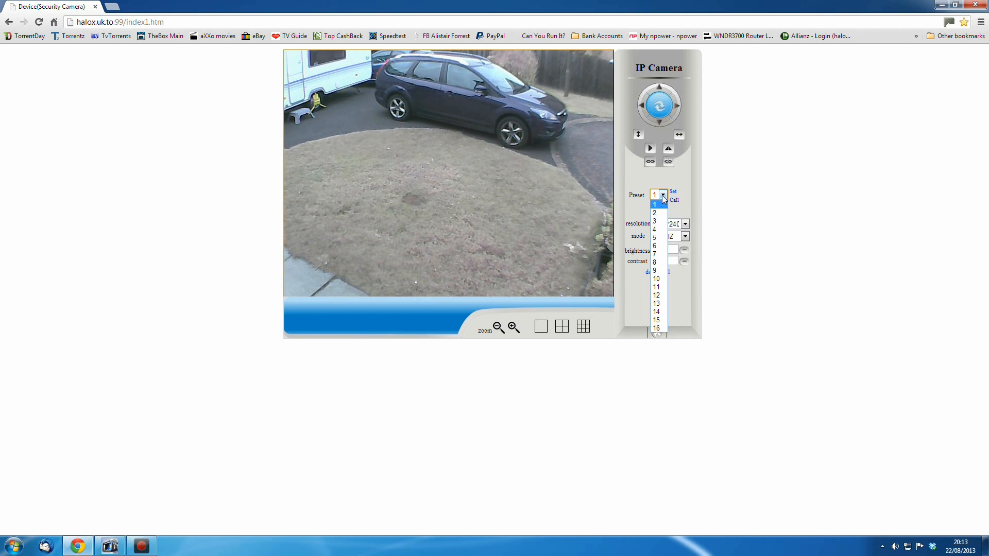
pyautogui.click(663, 199)
pyautogui.click(676, 110)
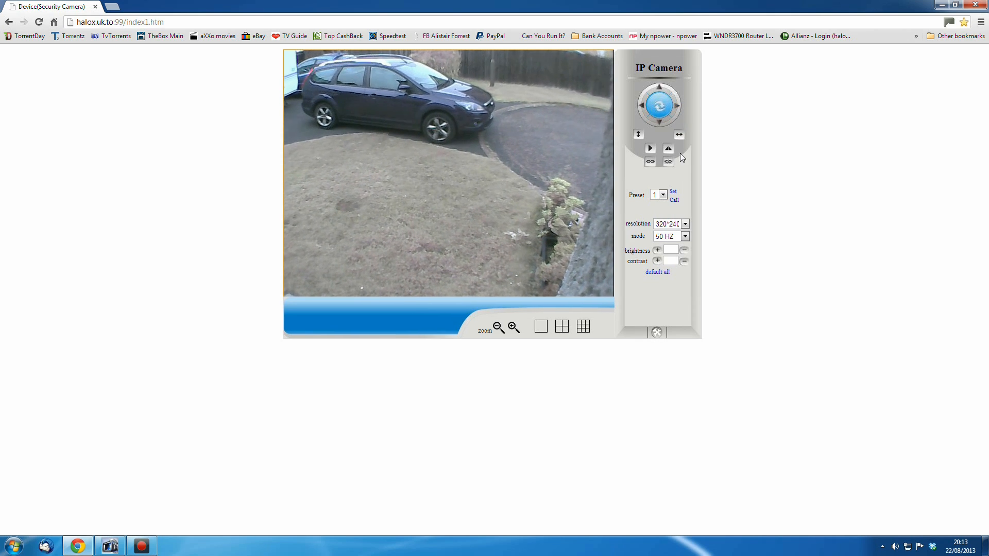
pyautogui.click(663, 195)
pyautogui.click(662, 213)
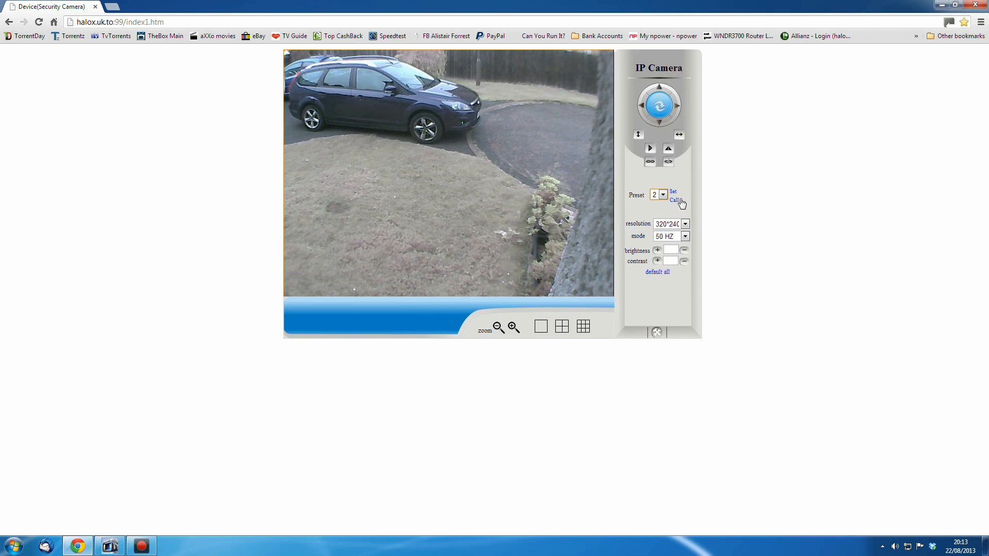
pyautogui.click(671, 200)
# Select and call presets 1 and 2 in turn to move the camera between its saved views
pyautogui.click(663, 195)
pyautogui.click(661, 204)
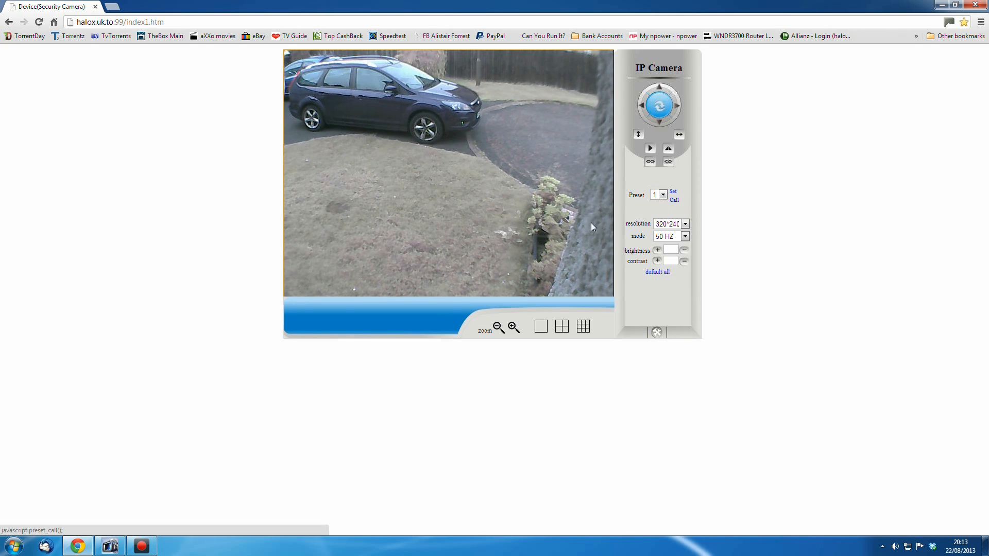
pyautogui.click(663, 194)
pyautogui.click(658, 213)
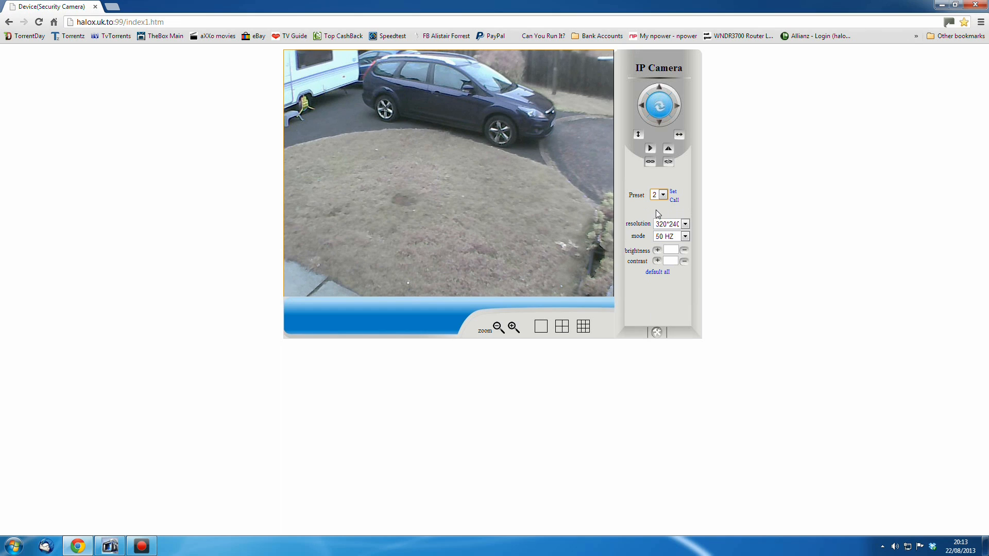
pyautogui.click(673, 201)
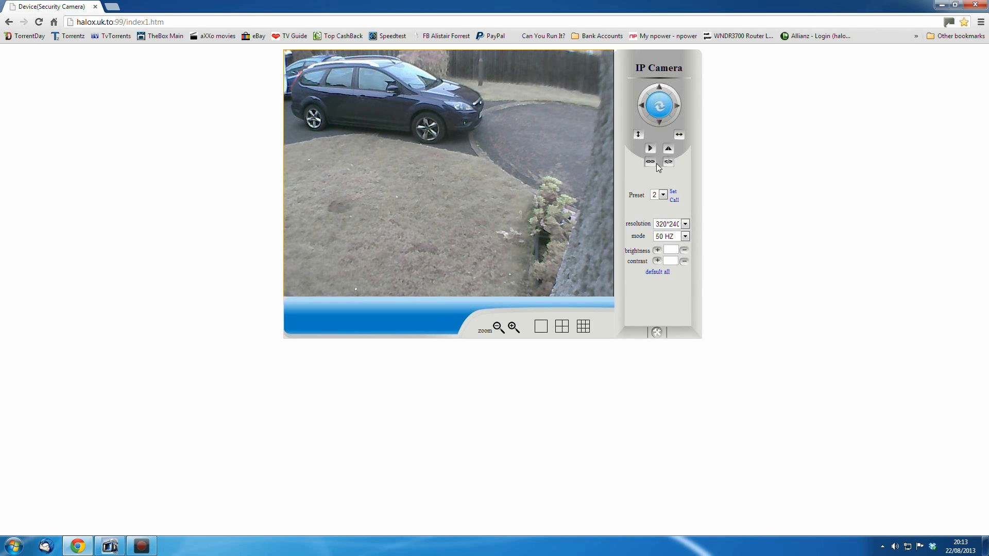
pyautogui.click(663, 195)
pyautogui.click(660, 203)
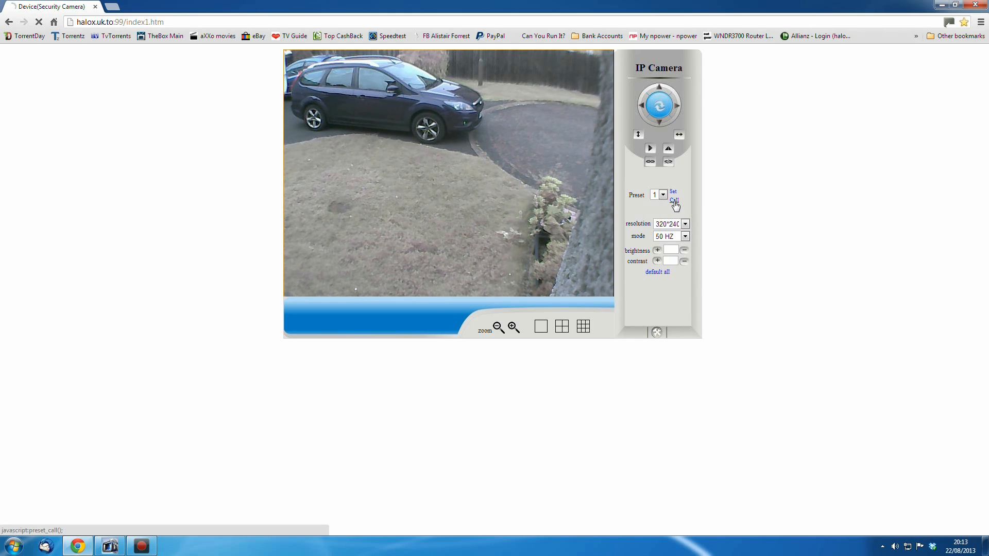
pyautogui.click(674, 200)
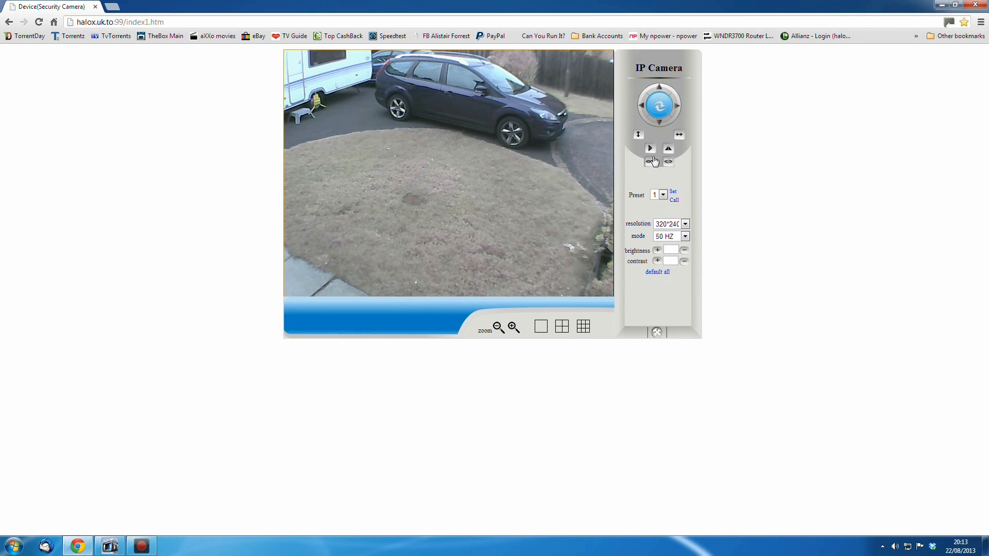
# Toggle the image flip and mirror options for the video
pyautogui.click(650, 149)
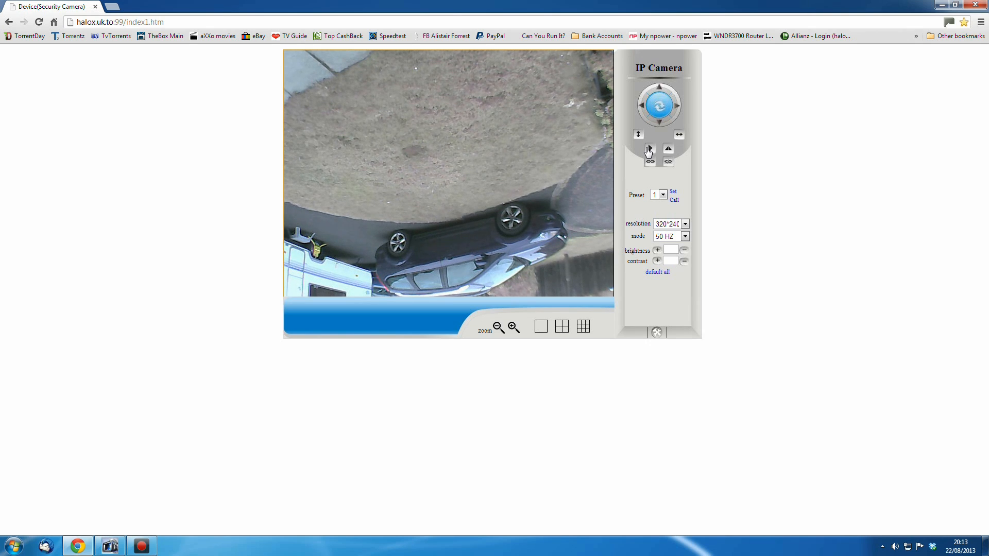
pyautogui.click(668, 150)
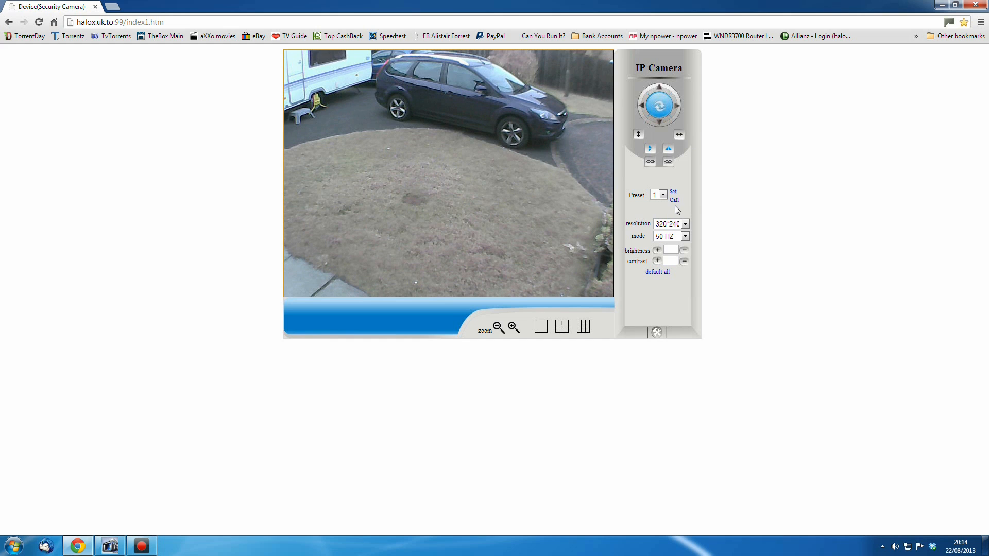
# Switch the video resolution to 320*240 and back to 640*480
pyautogui.click(674, 201)
pyautogui.click(686, 227)
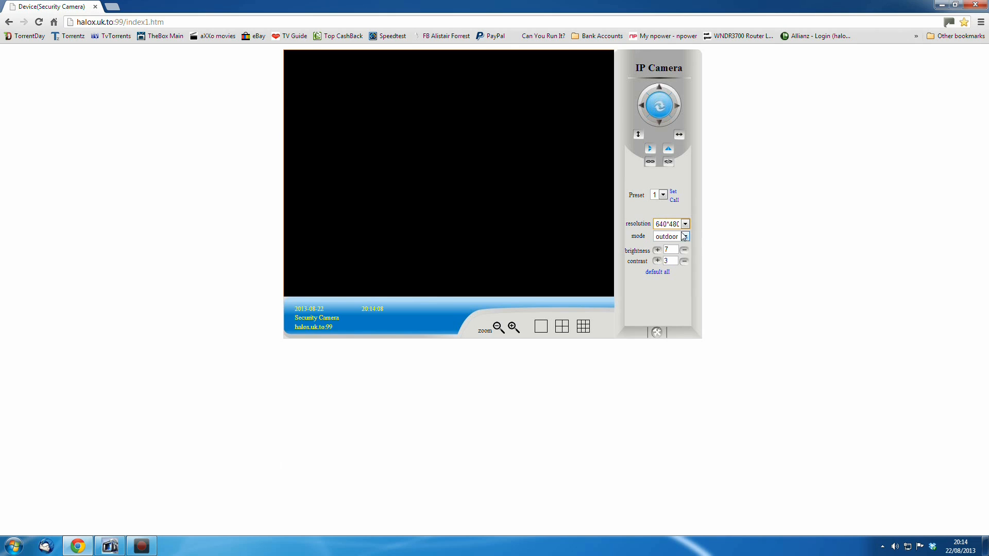
pyautogui.click(685, 224)
pyautogui.click(667, 230)
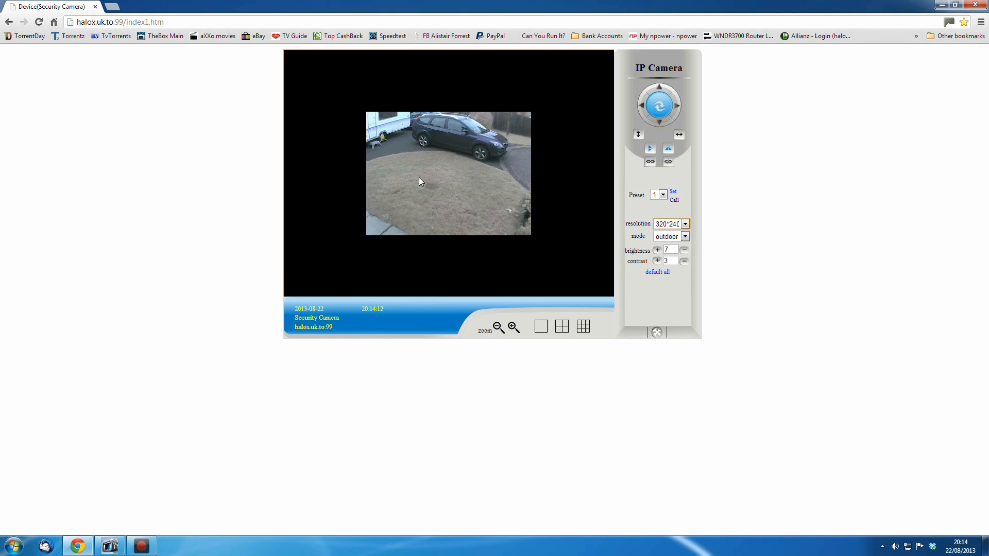
pyautogui.click(685, 224)
pyautogui.click(676, 242)
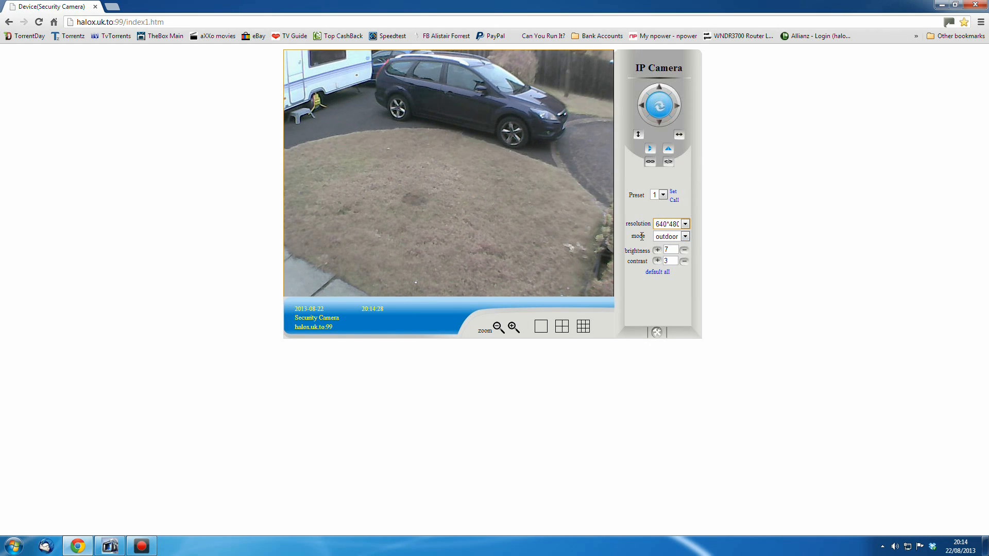
# Cycle the mode through 50 HZ and 60 HZ and leave it set to outdoor
pyautogui.click(685, 236)
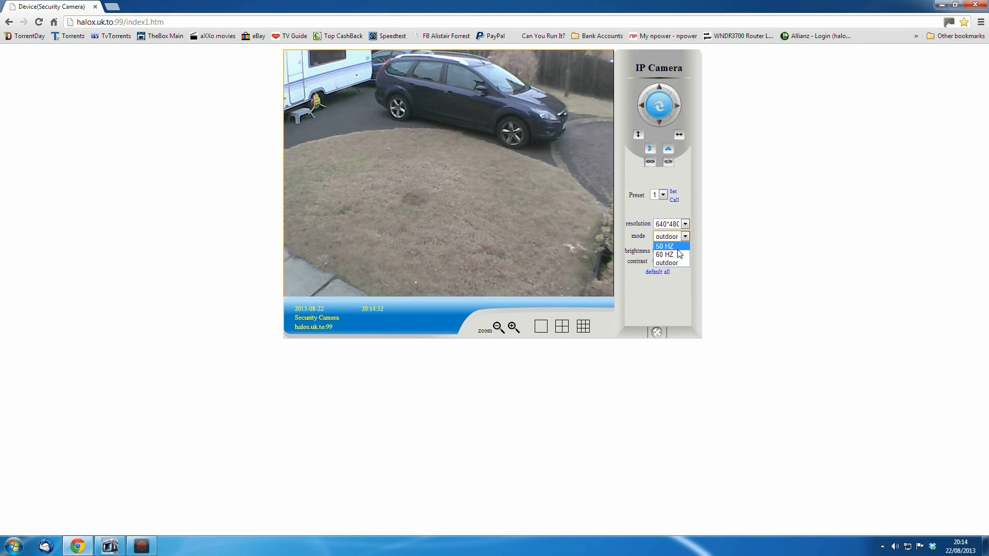
pyautogui.click(679, 249)
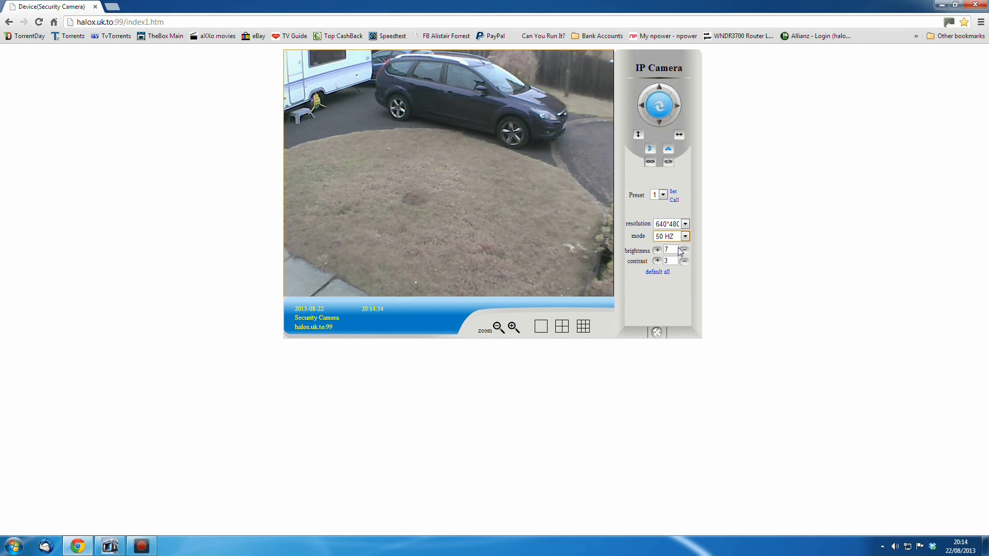
pyautogui.click(685, 237)
pyautogui.click(679, 252)
pyautogui.click(685, 237)
pyautogui.click(669, 263)
# Centre the camera and tilt it up
pyautogui.click(657, 122)
pyautogui.click(661, 89)
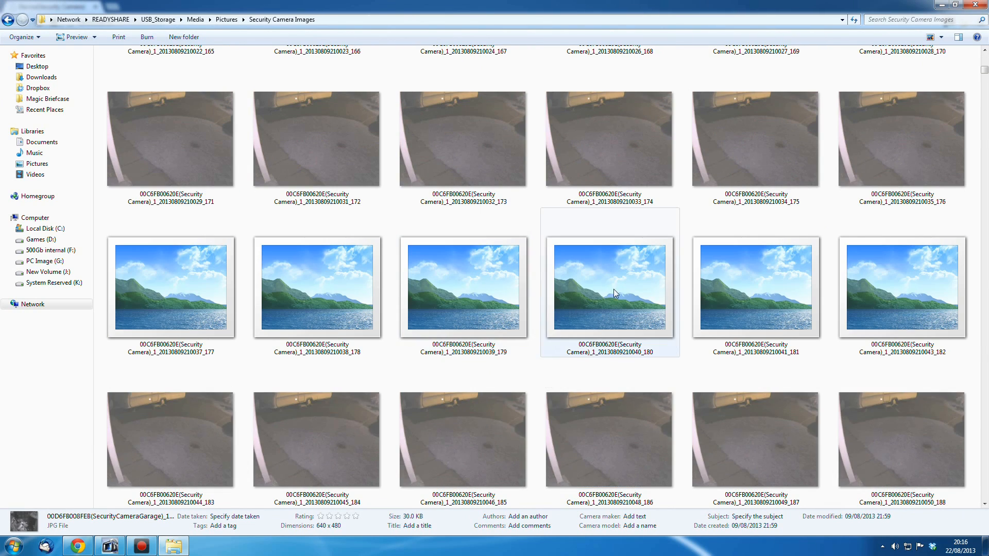
# Open a saved camera snapshot from the Security Camera Images folder and close the viewer
pyautogui.scroll(3, 613, 299)
pyautogui.doubleClick(619, 324)
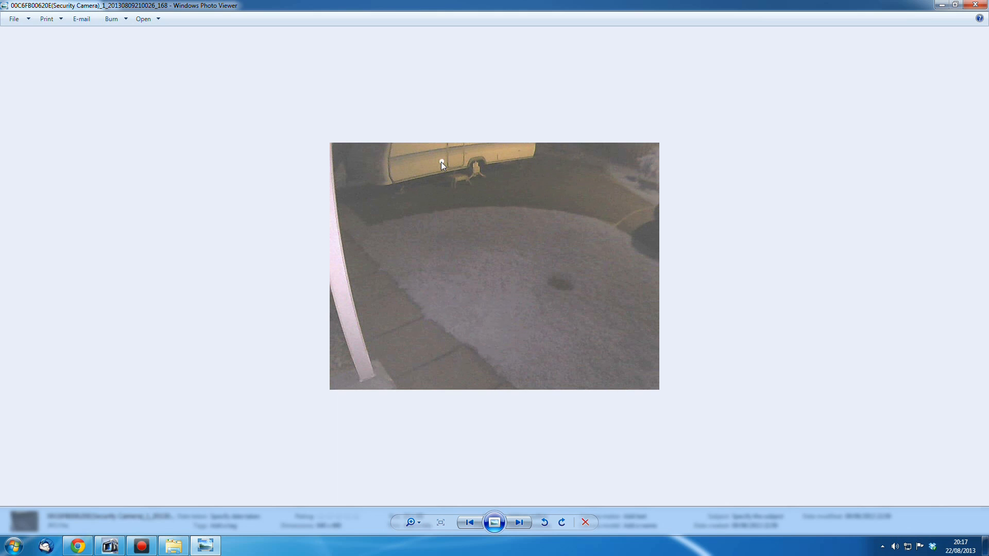
pyautogui.click(975, 5)
pyautogui.click(975, 5)
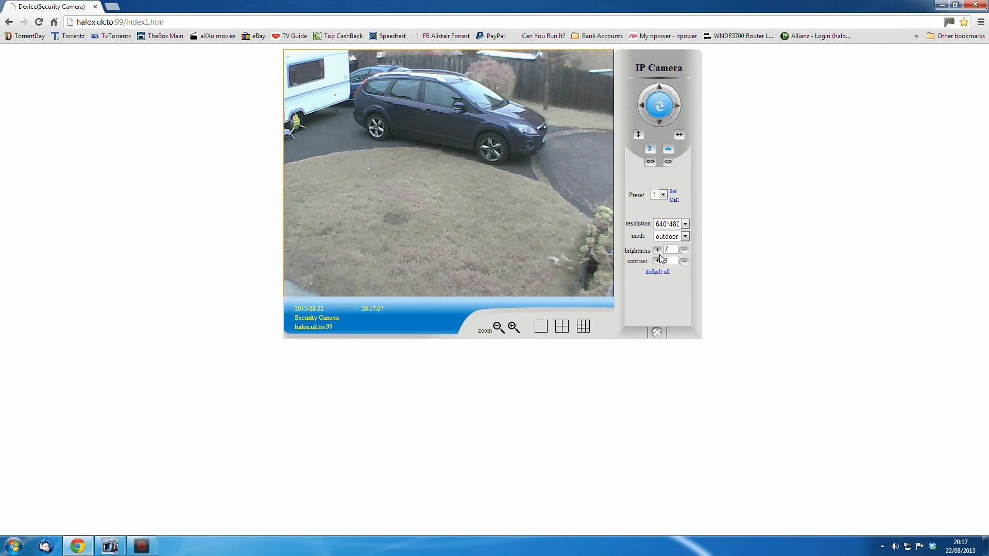
# Open the camera's settings and browse the Alias, Date&Time and Users settings pages
pyautogui.click(657, 332)
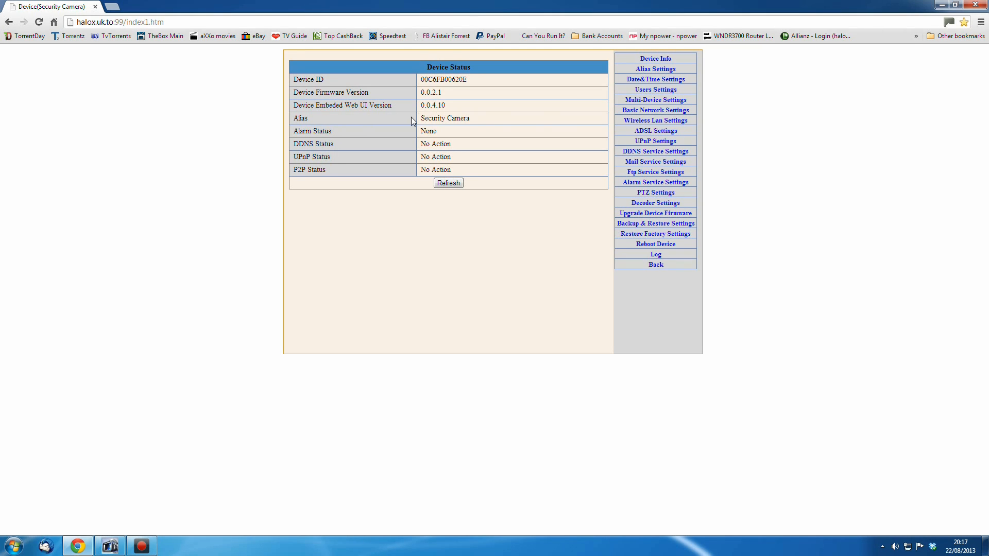
pyautogui.click(654, 70)
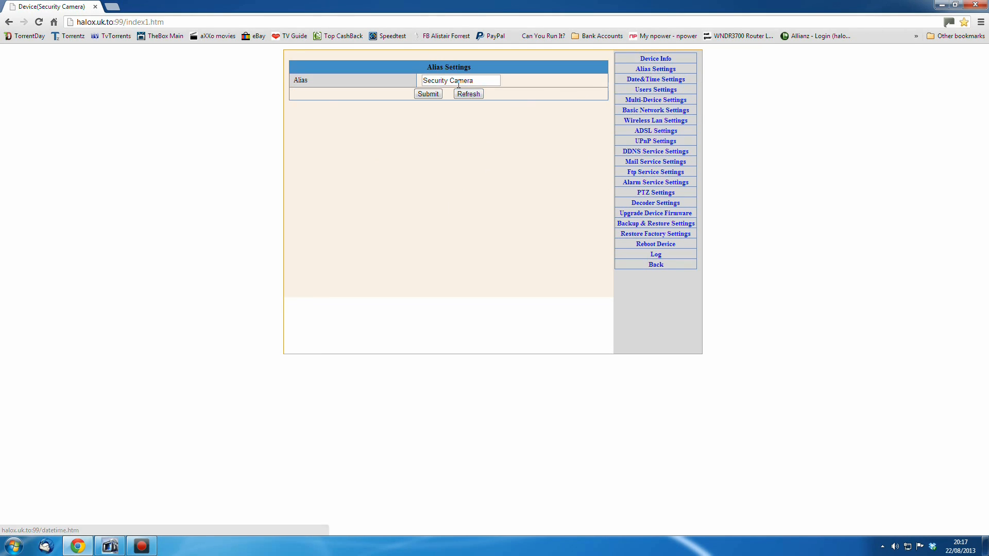
pyautogui.click(653, 80)
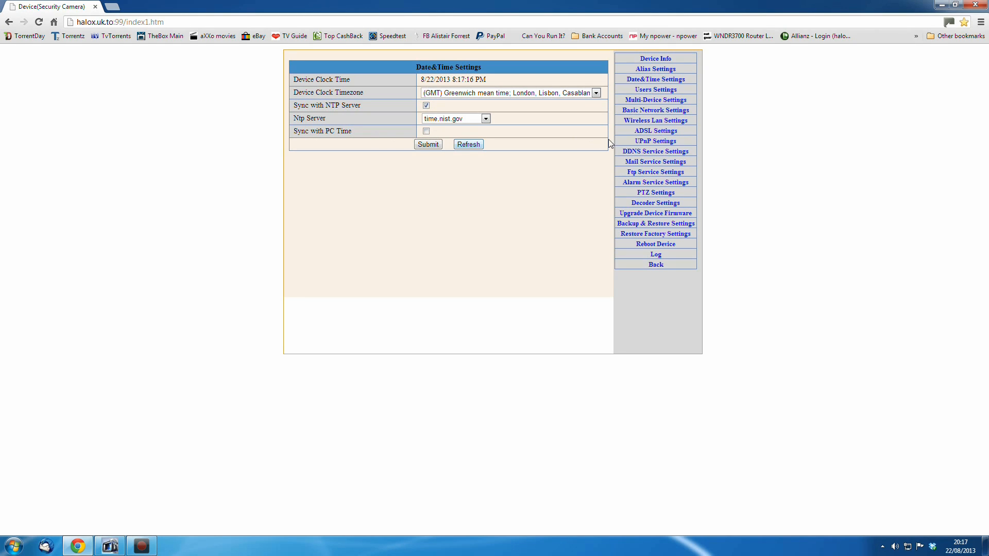
pyautogui.click(655, 90)
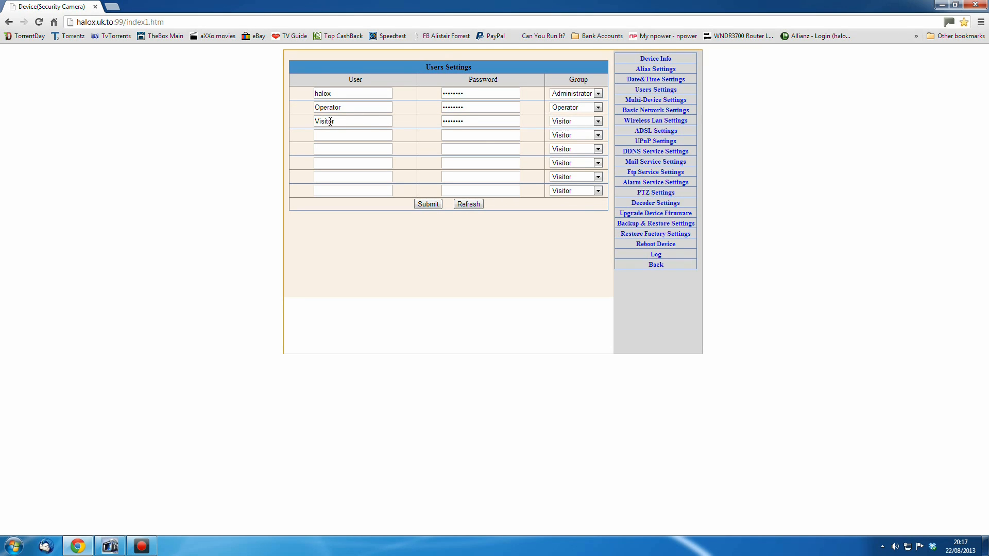
pyautogui.click(598, 122)
pyautogui.click(599, 125)
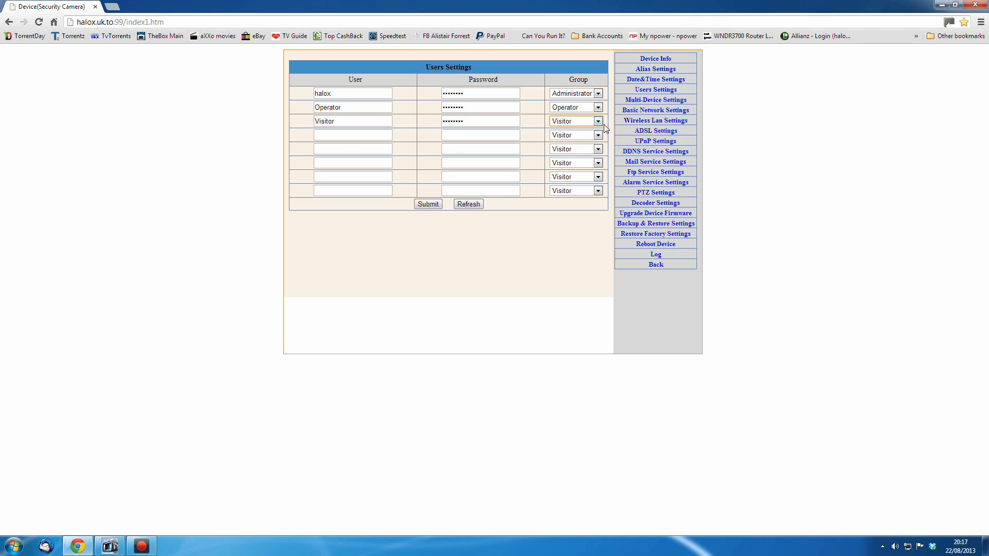
# Open Multi-Device Settings and enable all ActiveX controls for the halox.uk.to:99 site
pyautogui.click(652, 101)
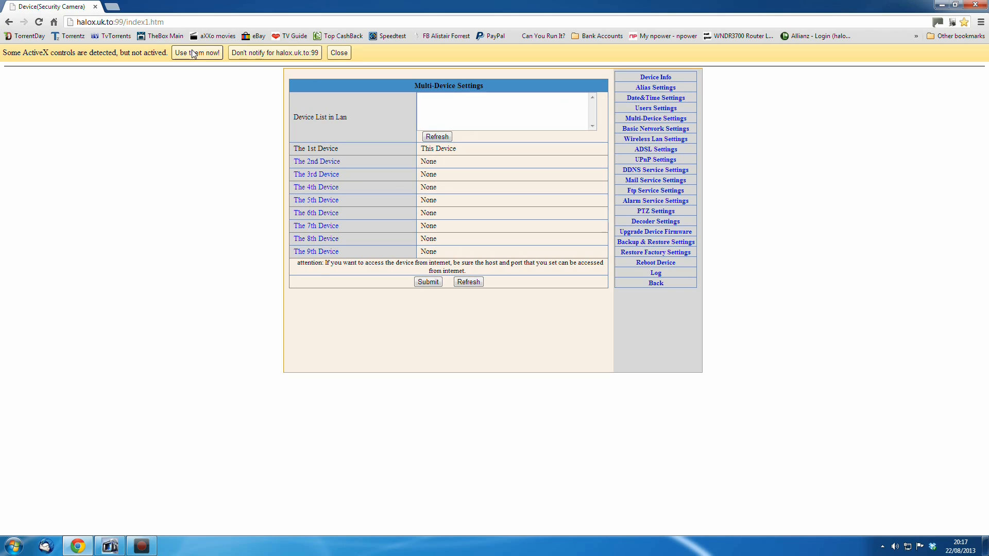
pyautogui.click(188, 54)
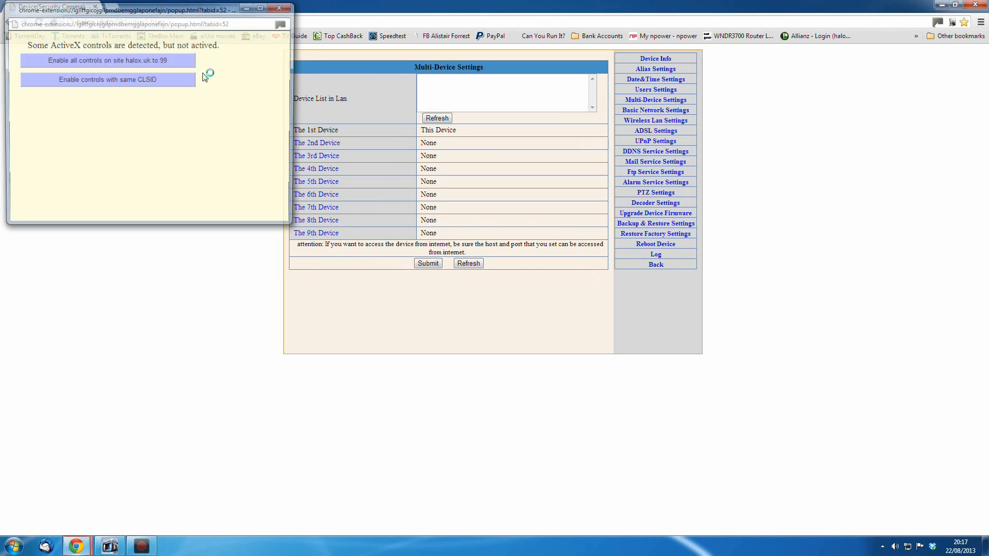
pyautogui.click(107, 61)
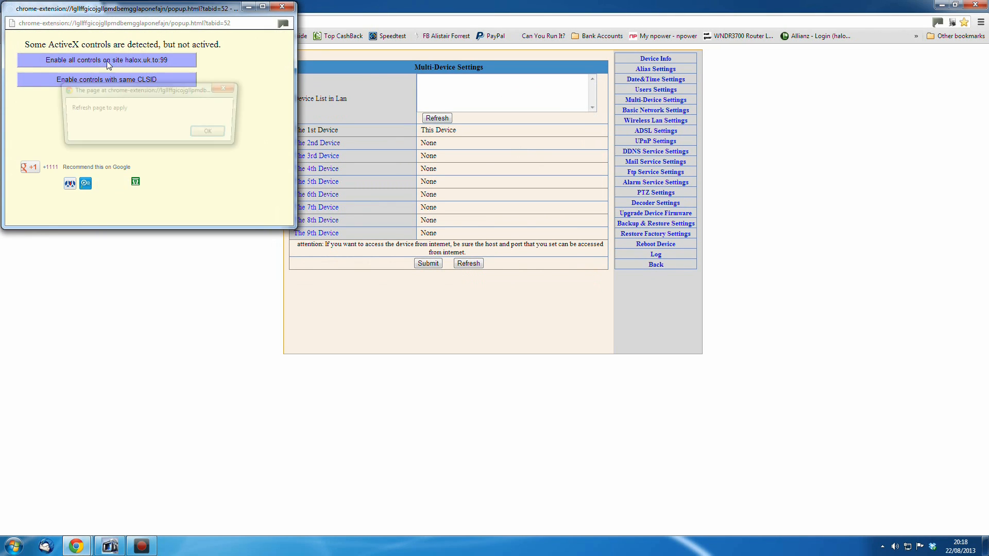
pyautogui.click(211, 134)
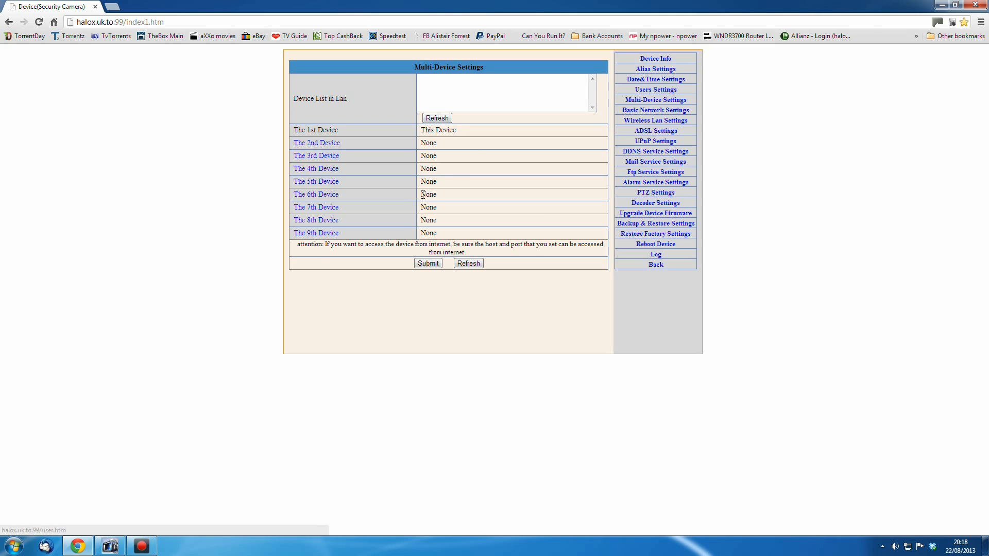
# Open the Basic Network Settings page to check the camera's local IP address and port
pyautogui.click(656, 113)
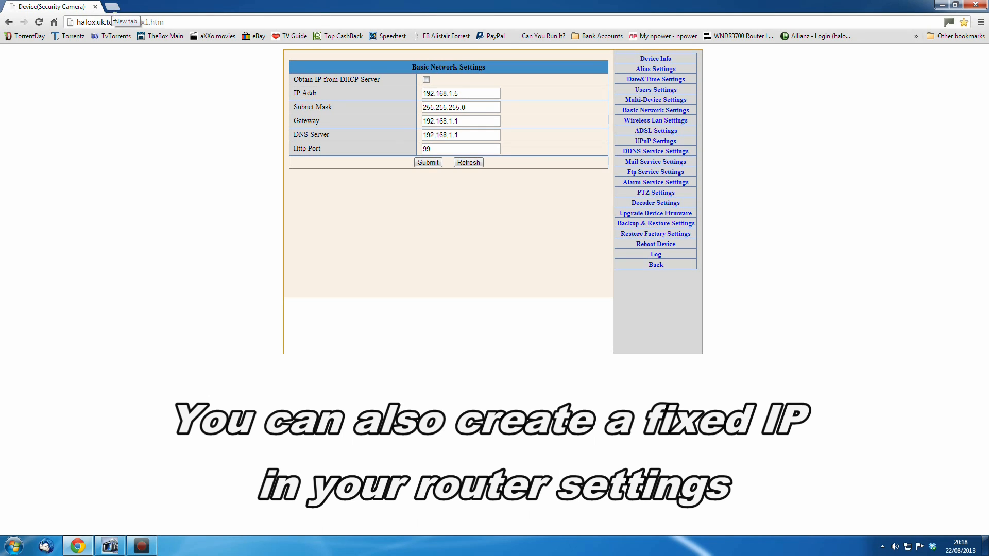
# Open a new tab and go to 192.168.1.6:99
pyautogui.click(113, 7)
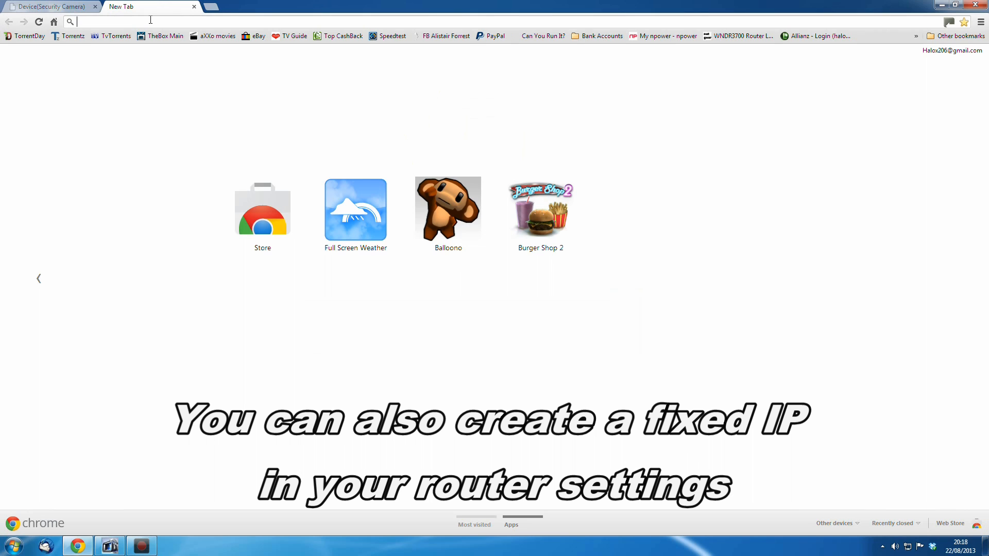
pyautogui.write('192.')
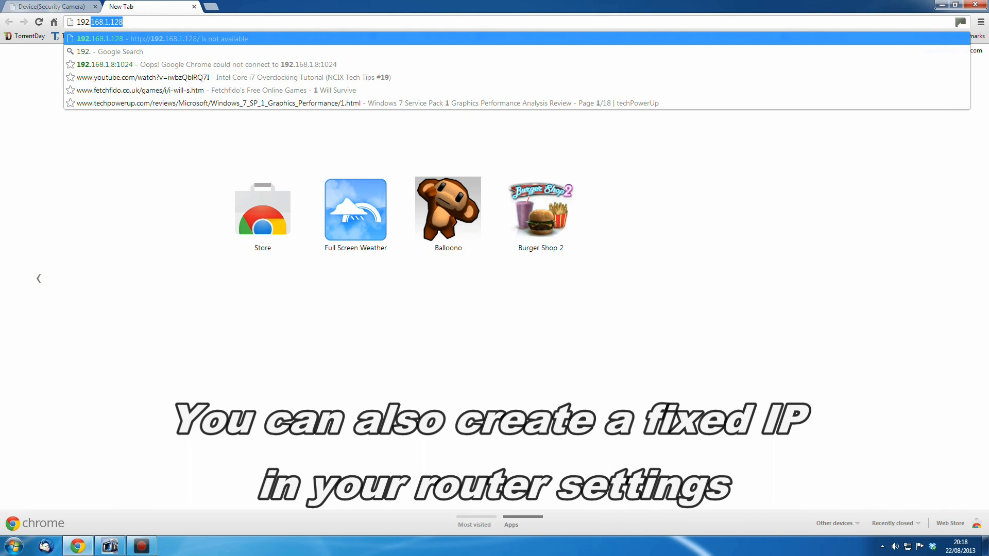
pyautogui.write('168.1.')
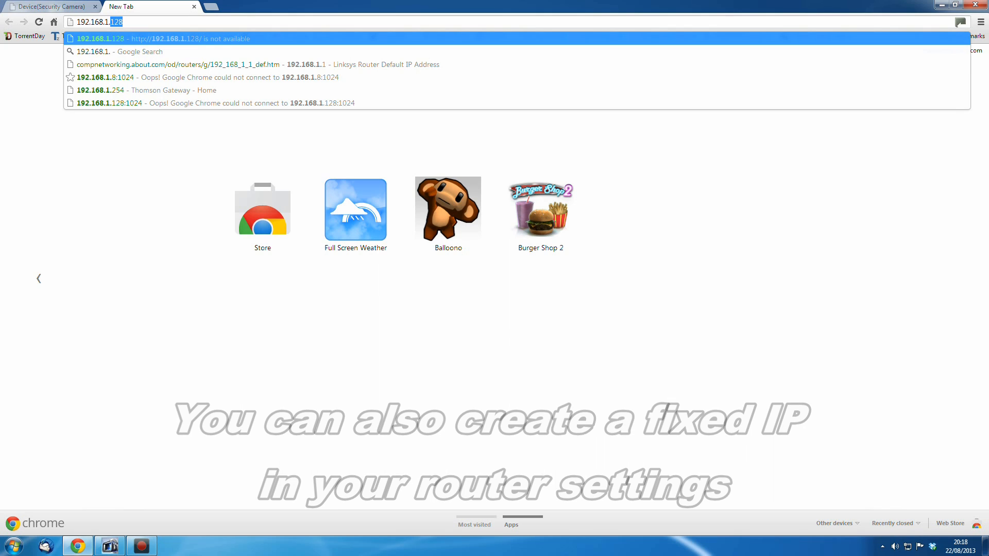
pyautogui.write('6:99')
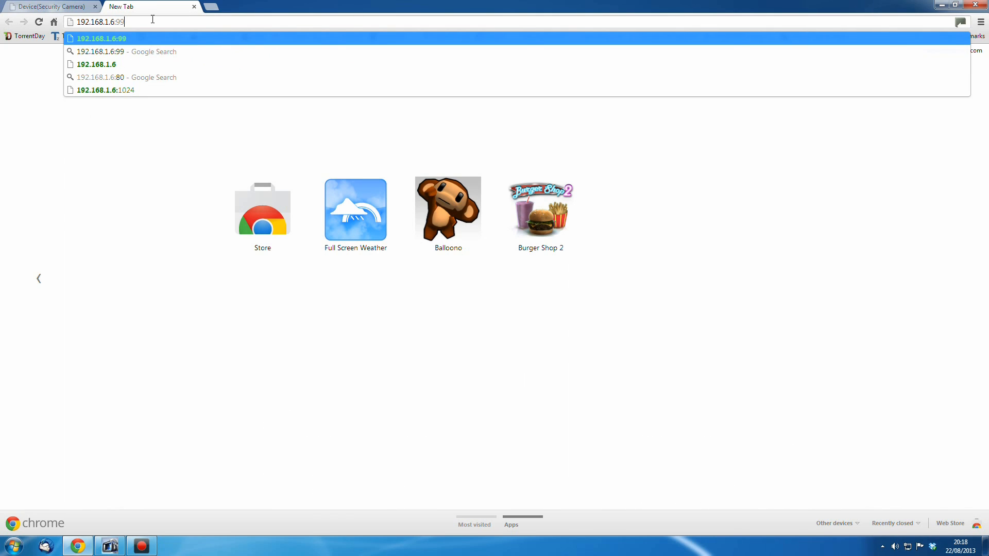
pyautogui.press('Return')
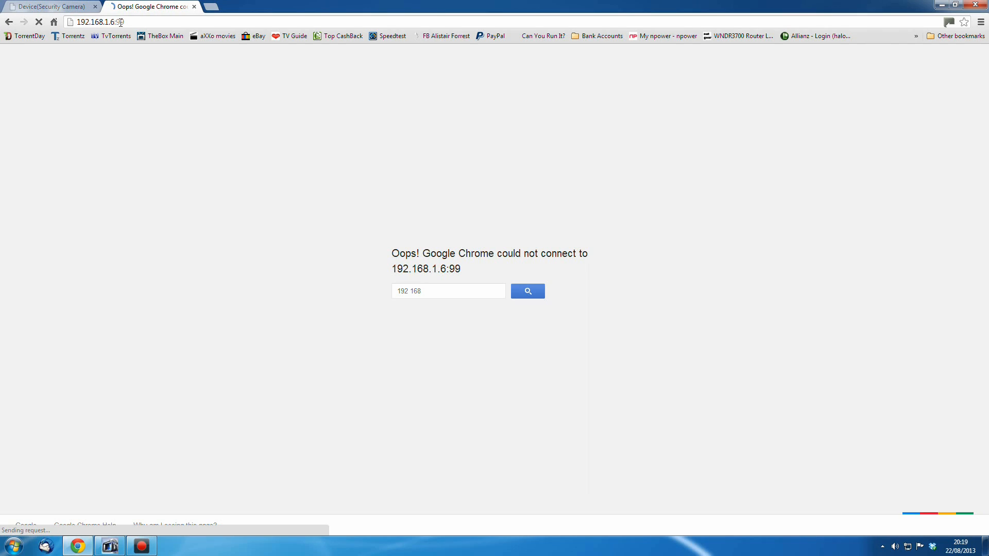
# Change the address to 192.168.1.5:99 and log in to the camera on the local network
pyautogui.click(119, 22)
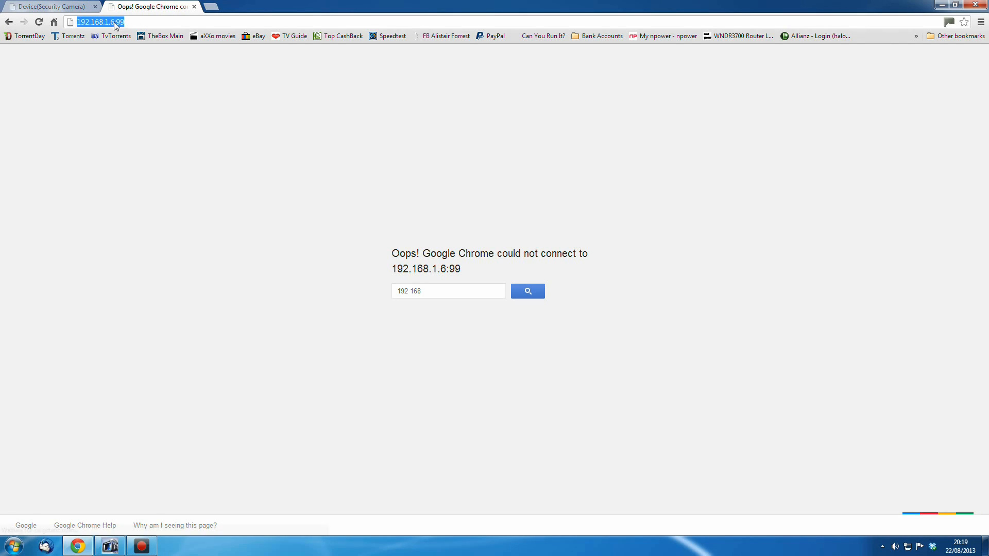
pyautogui.click(113, 23)
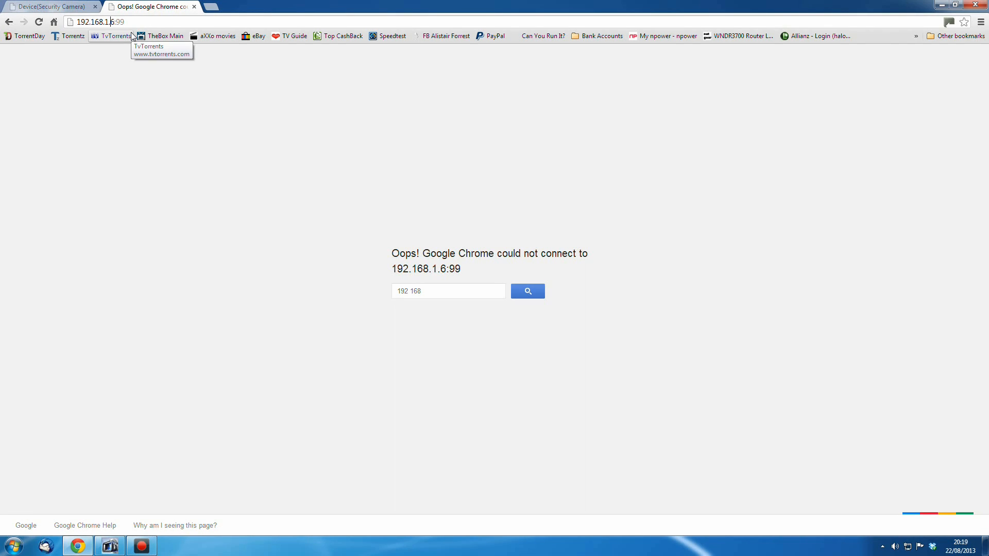
pyautogui.press('BackSpace')
pyautogui.write('5')
pyautogui.press('Return')
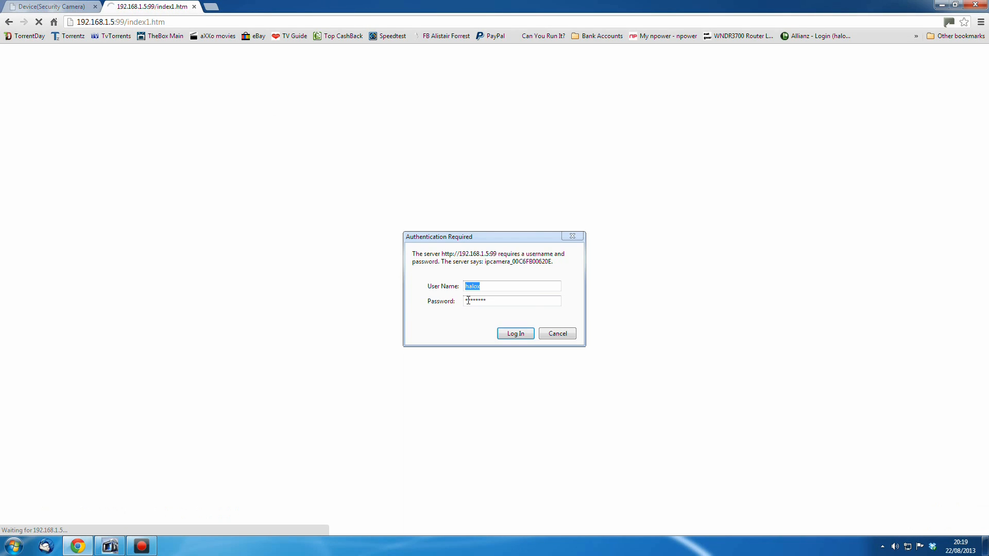
pyautogui.click(517, 335)
pyautogui.click(383, 192)
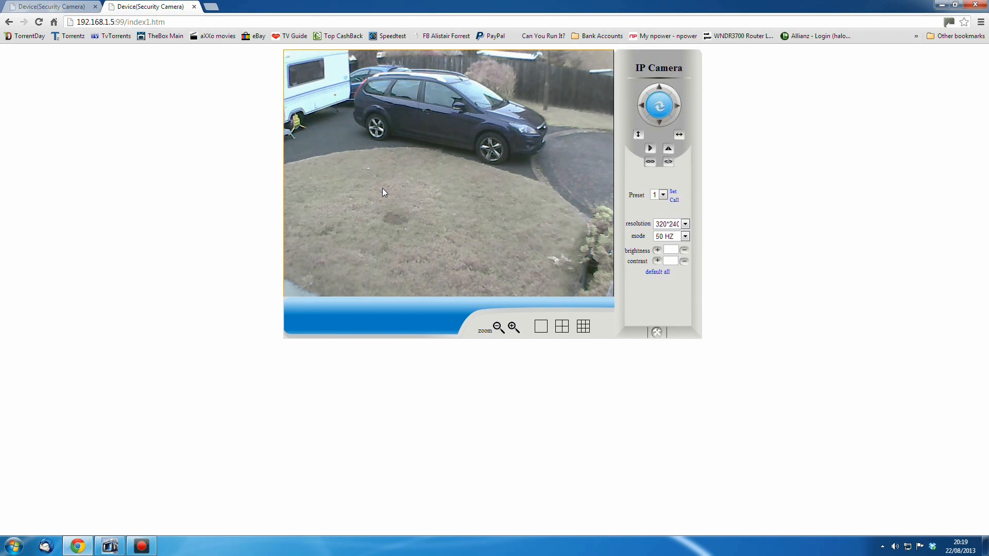
# Compare the remote halox.uk.to tab with the local camera tab, then close the remote tab
pyautogui.click(46, 8)
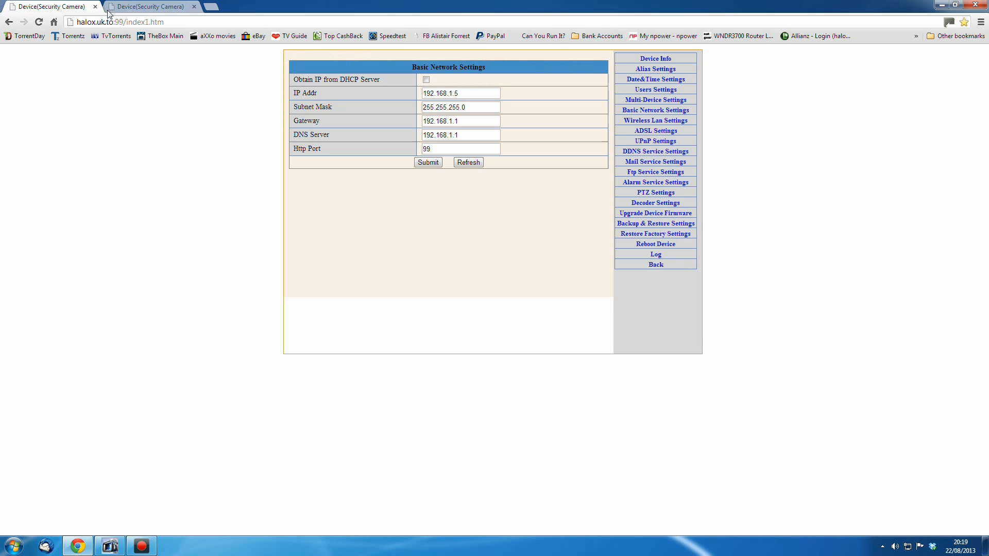
pyautogui.click(150, 8)
pyautogui.click(72, 7)
pyautogui.click(157, 6)
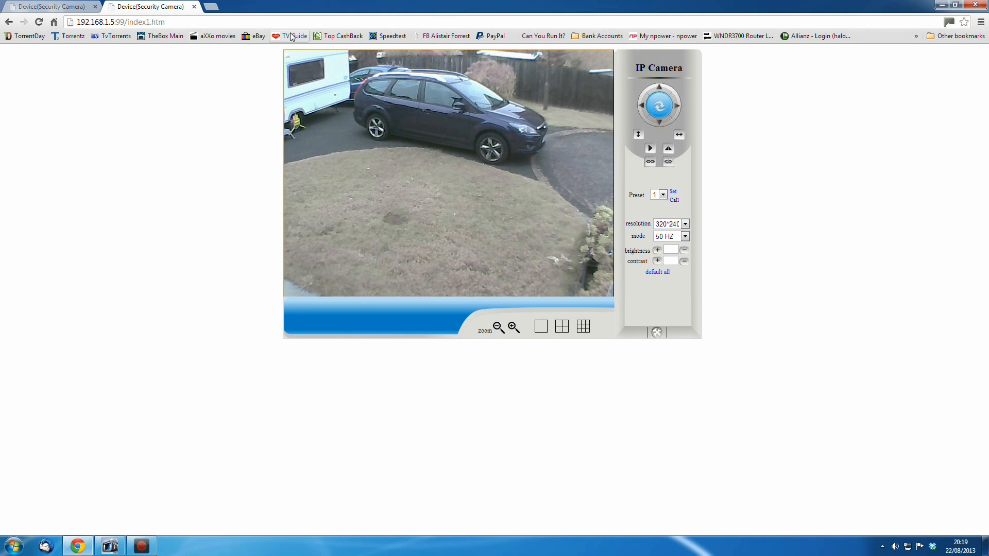
pyautogui.click(83, 8)
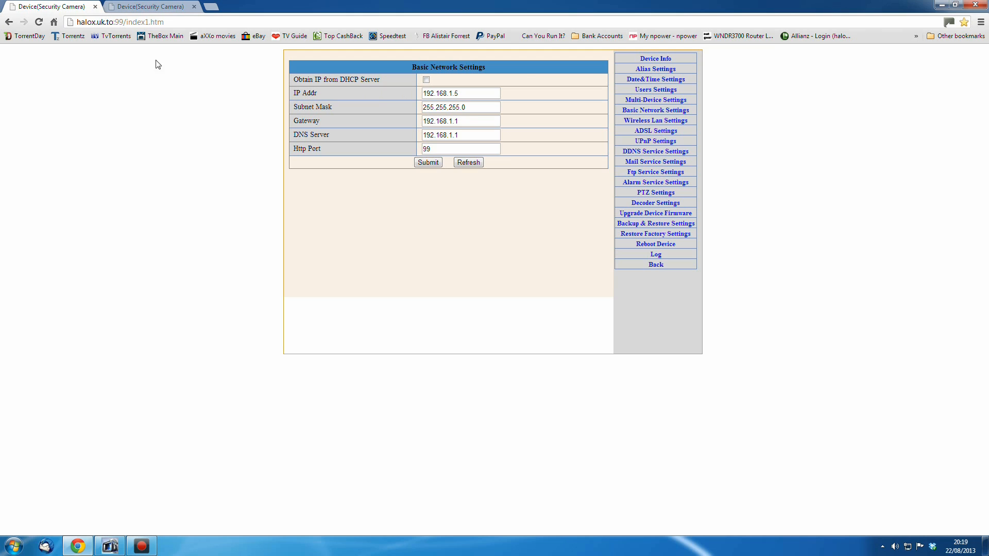
pyautogui.click(95, 7)
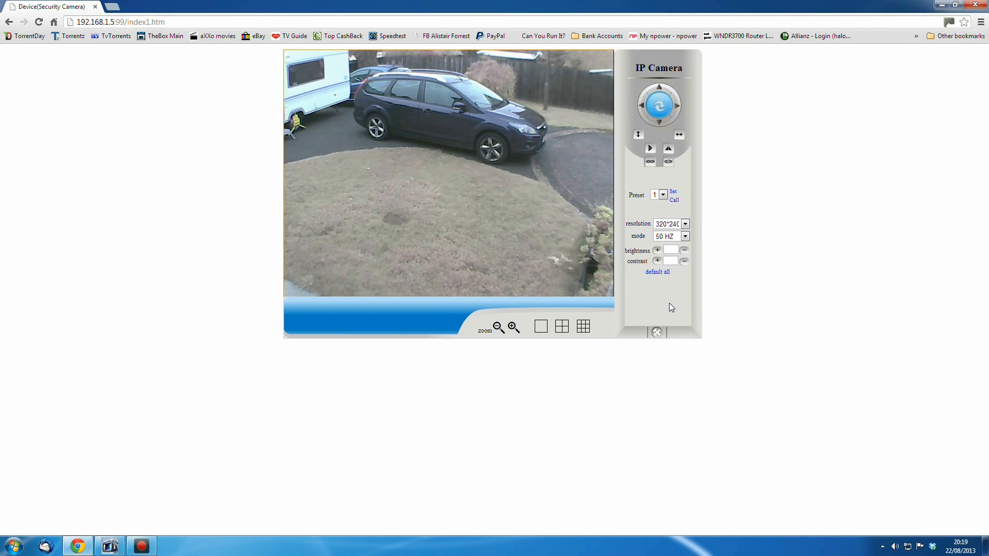
# Open the camera's settings and go to Basic Network Settings
pyautogui.click(657, 333)
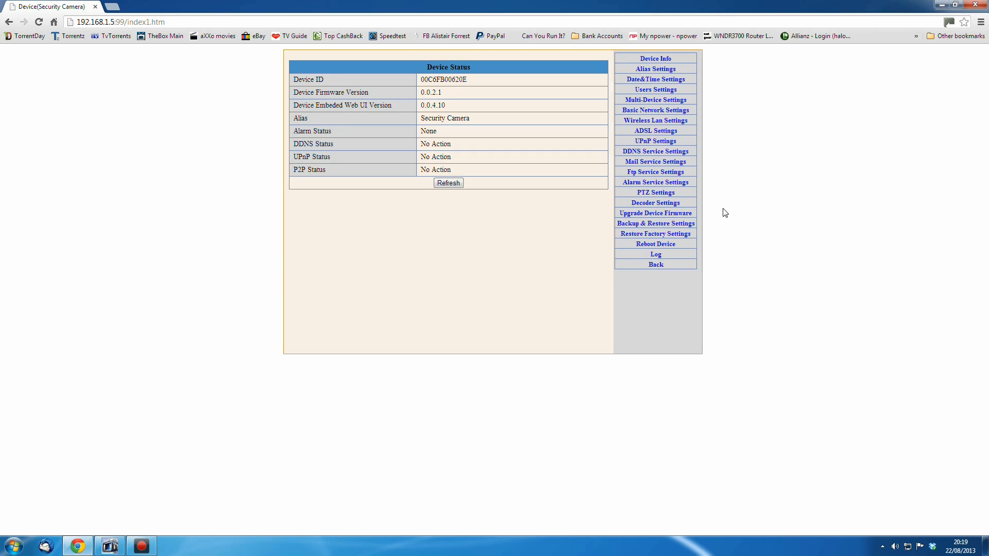
pyautogui.click(655, 111)
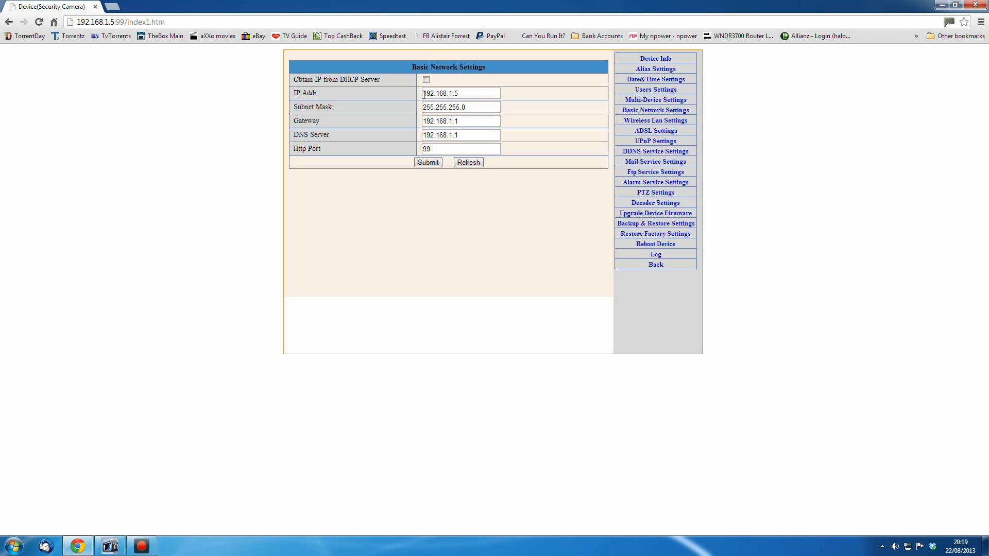
# Launch the command prompt by searching for cmd from the Start menu
pyautogui.click(13, 545)
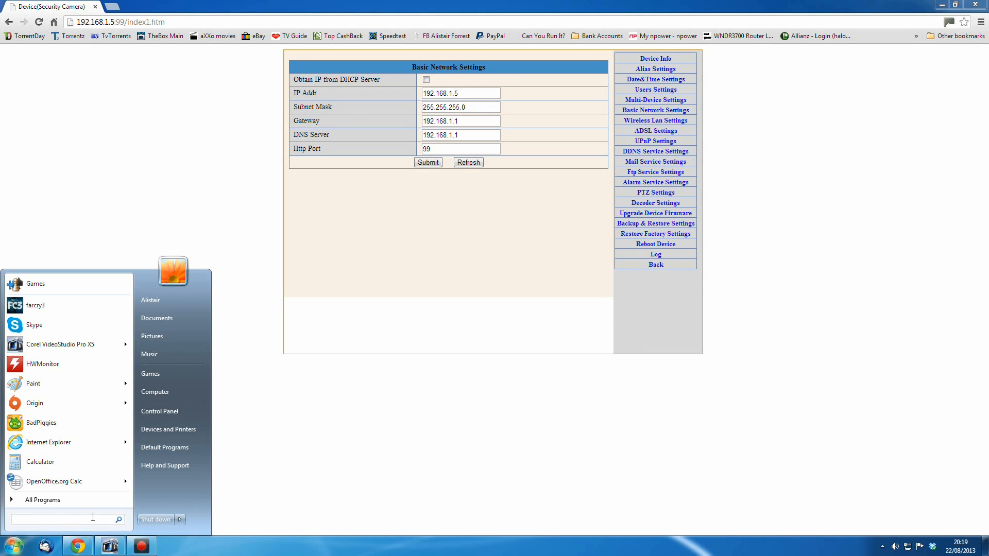
pyautogui.write('cmd')
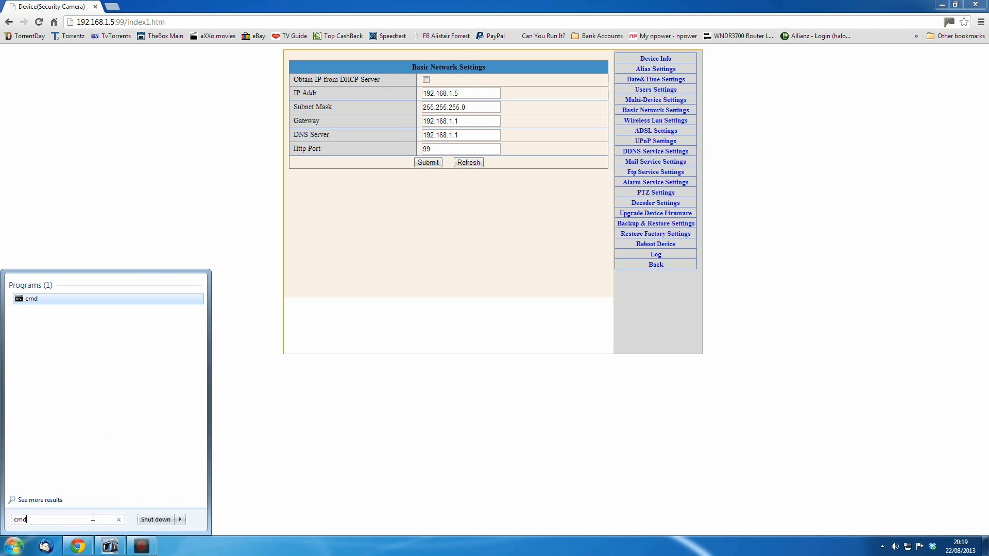
pyautogui.press('Return')
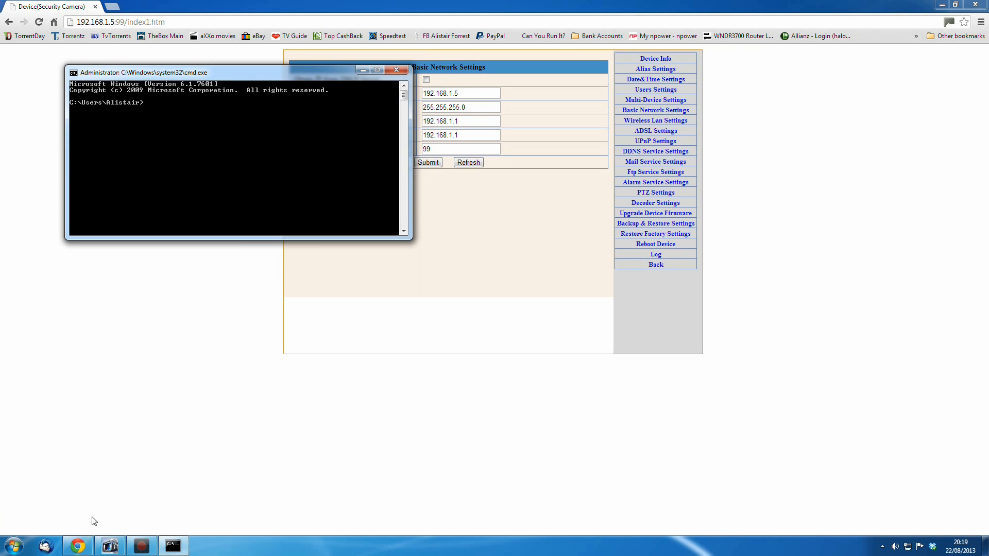
# Run ipconfig in the command prompt to display the computer's network configuration
pyautogui.moveTo(224, 72); pyautogui.dragTo(238, 259)
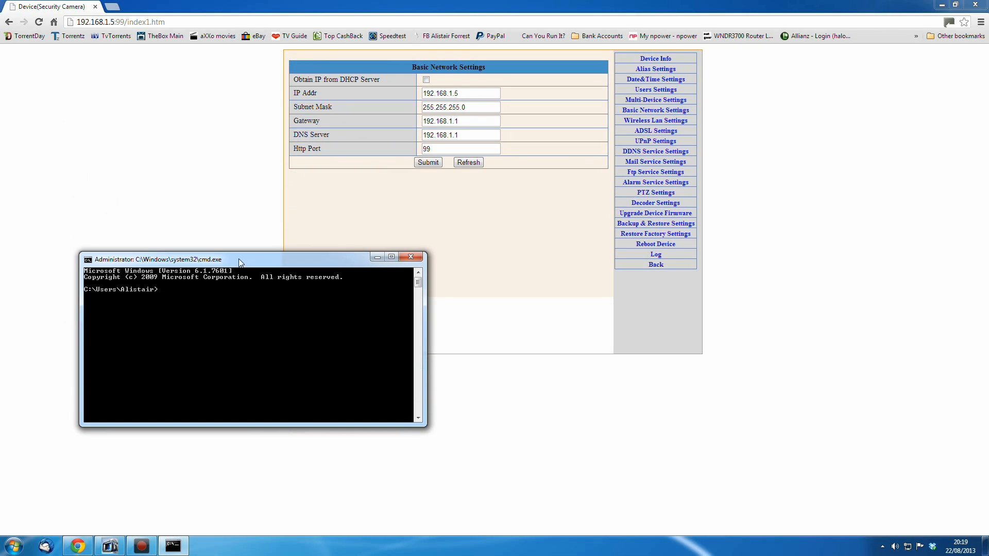
pyautogui.write('ip')
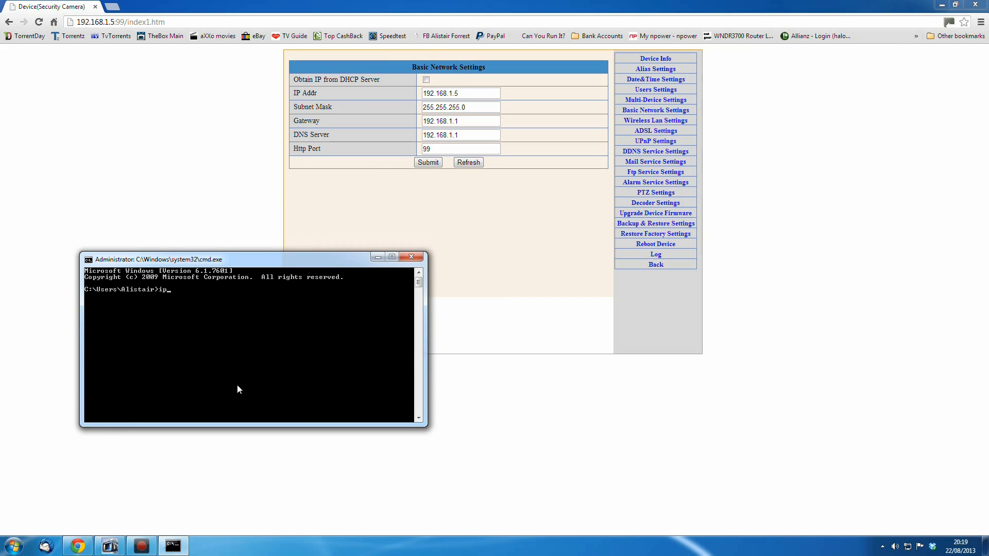
pyautogui.write('config')
pyautogui.press('Return')
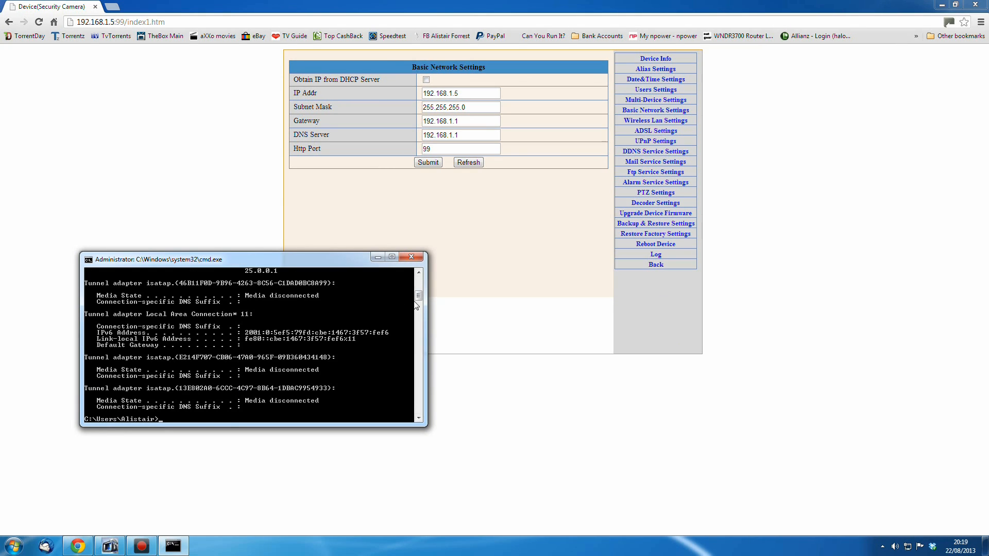
pyautogui.moveTo(418, 296); pyautogui.dragTo(421, 281)
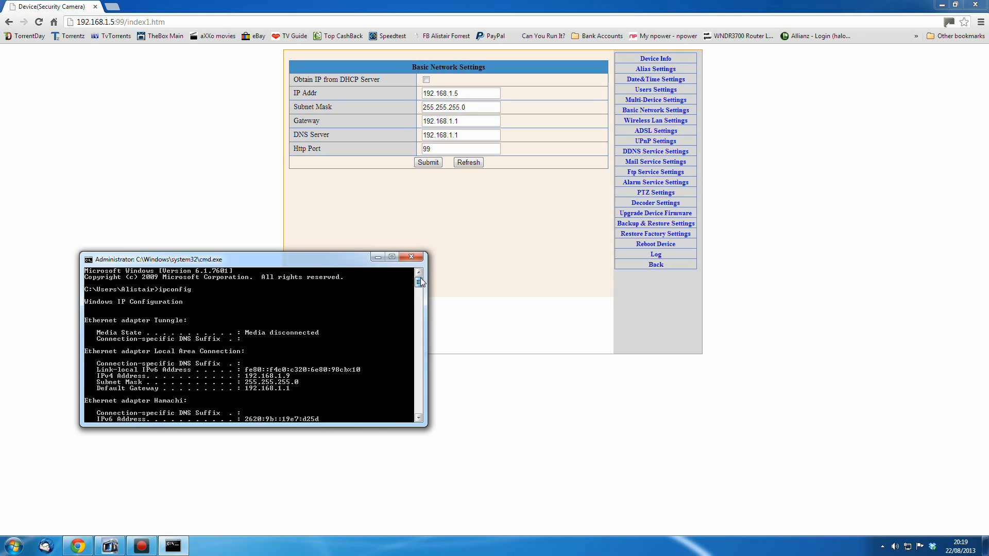
pyautogui.moveTo(343, 265); pyautogui.dragTo(321, 309)
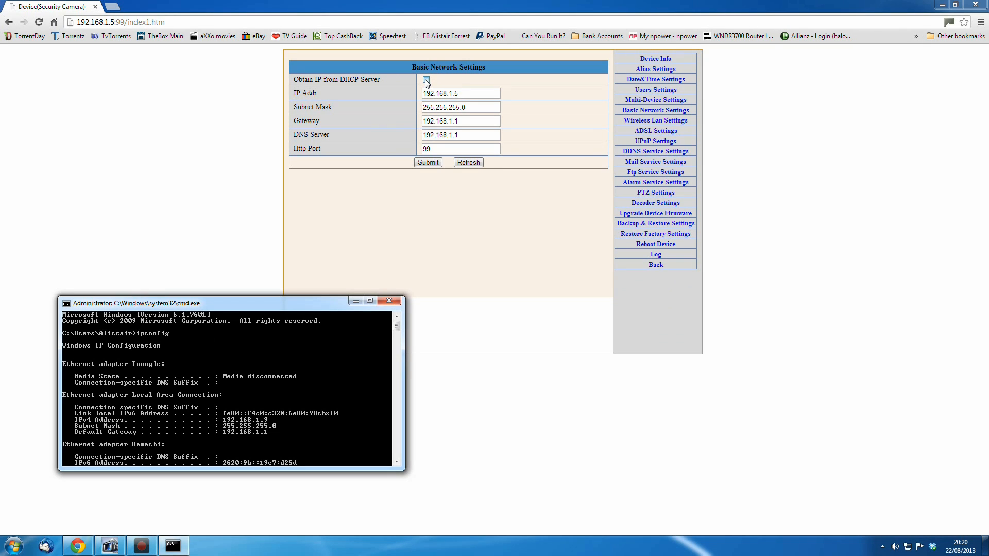
# Log in to the WNDR3700 router manager in a new tab, view Attached Devices, and close the tab
pyautogui.middleClick(742, 36)
pyautogui.click(146, 7)
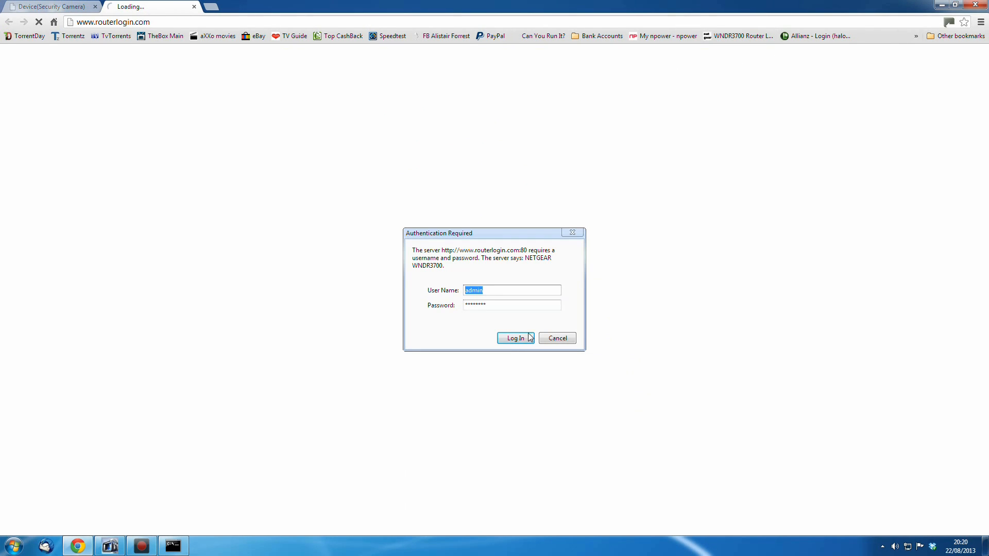
pyautogui.click(508, 342)
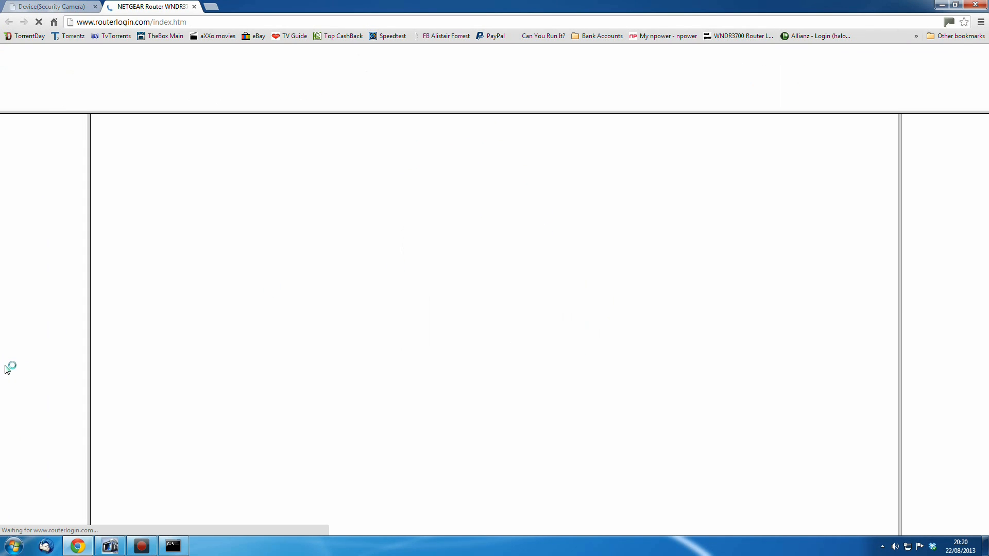
pyautogui.click(34, 342)
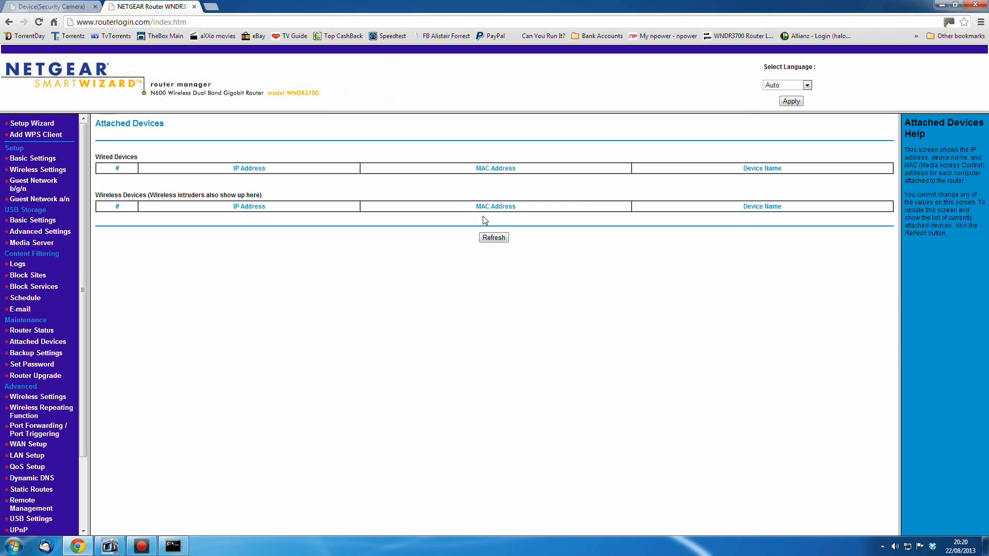
pyautogui.click(194, 7)
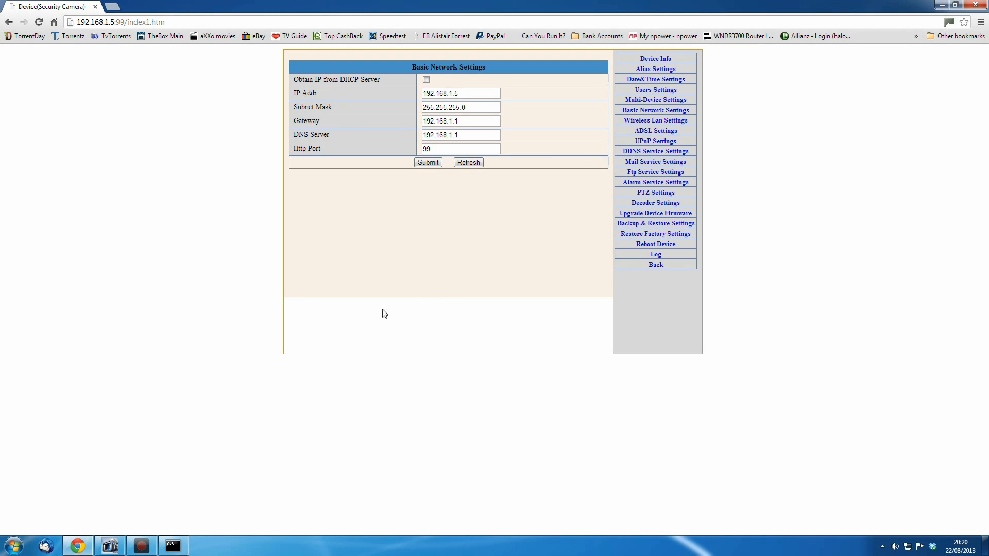
# Examine the ipconfig output's IPv4 address and default gateway alongside the camera's Basic Network Settings
pyautogui.click(173, 546)
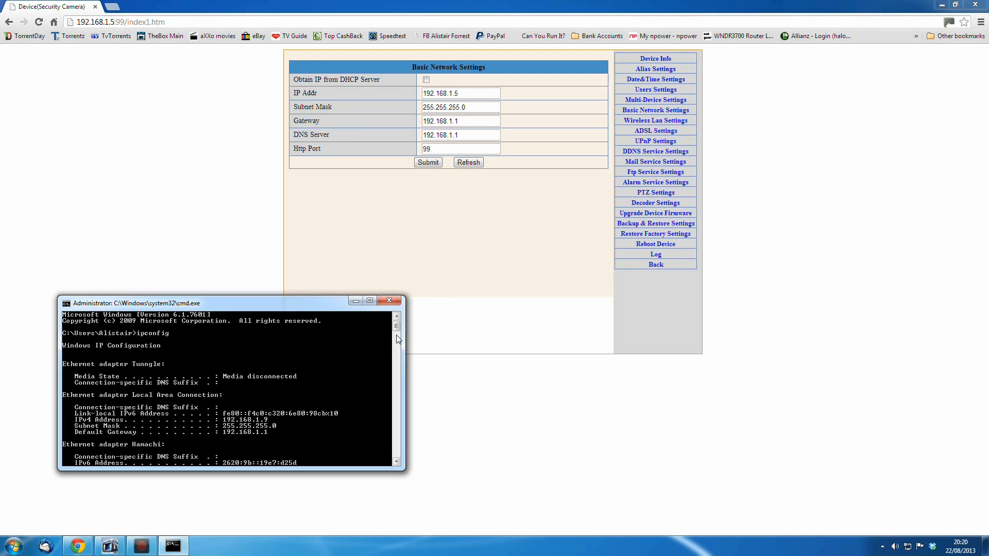
pyautogui.moveTo(395, 326); pyautogui.dragTo(396, 336)
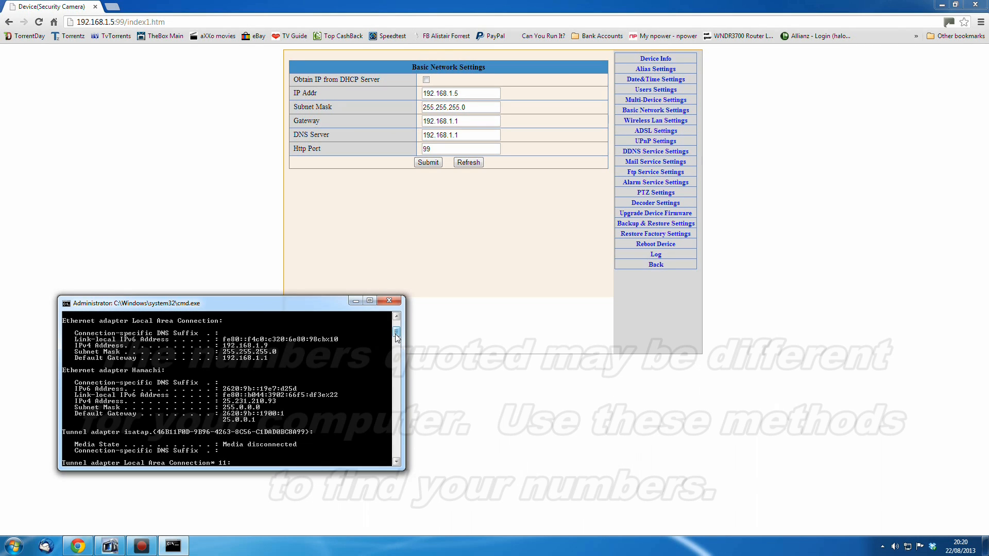
pyautogui.moveTo(397, 337); pyautogui.dragTo(396, 331)
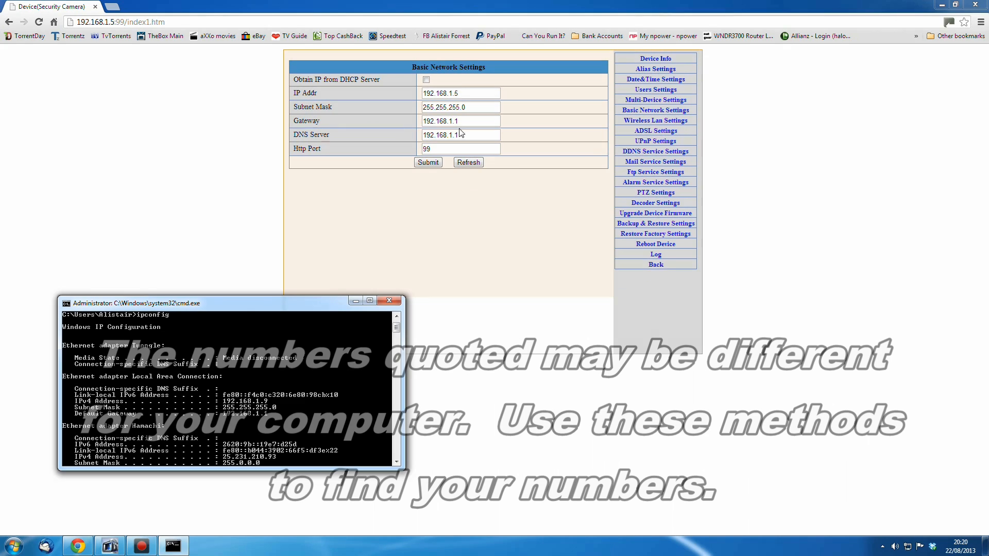
pyautogui.click(454, 94)
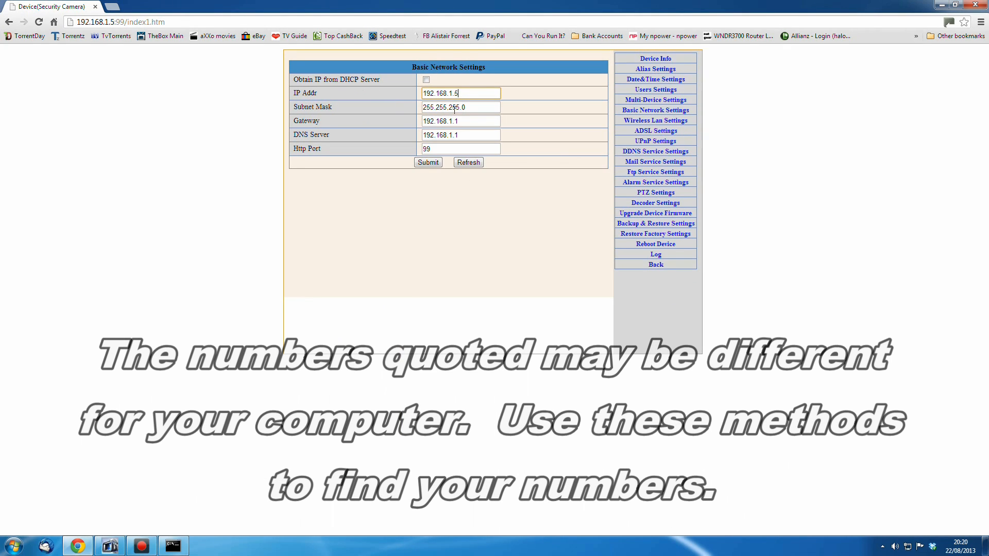
pyautogui.click(173, 546)
pyautogui.moveTo(286, 298); pyautogui.dragTo(456, 176)
pyautogui.scroll(-1, 562, 204)
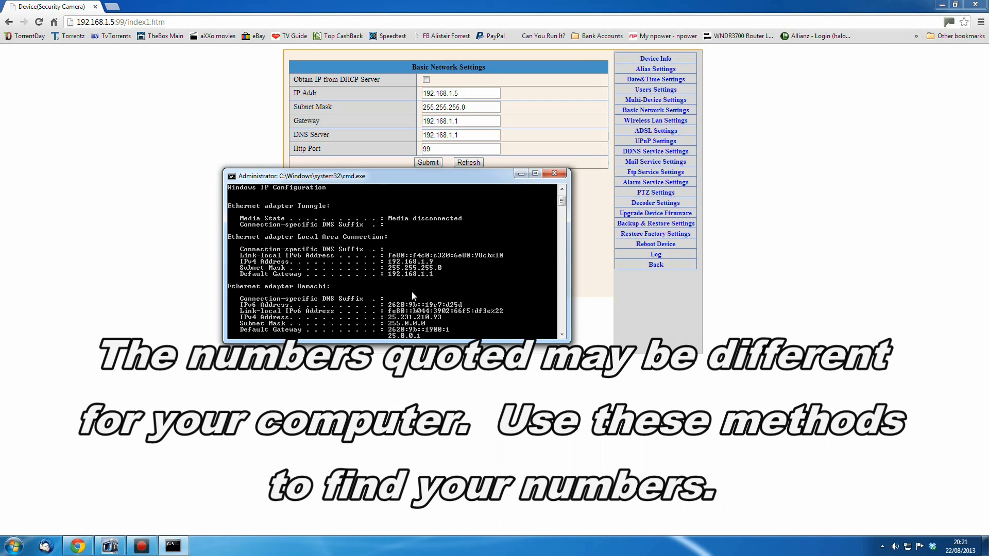
pyautogui.moveTo(446, 175); pyautogui.dragTo(446, 223)
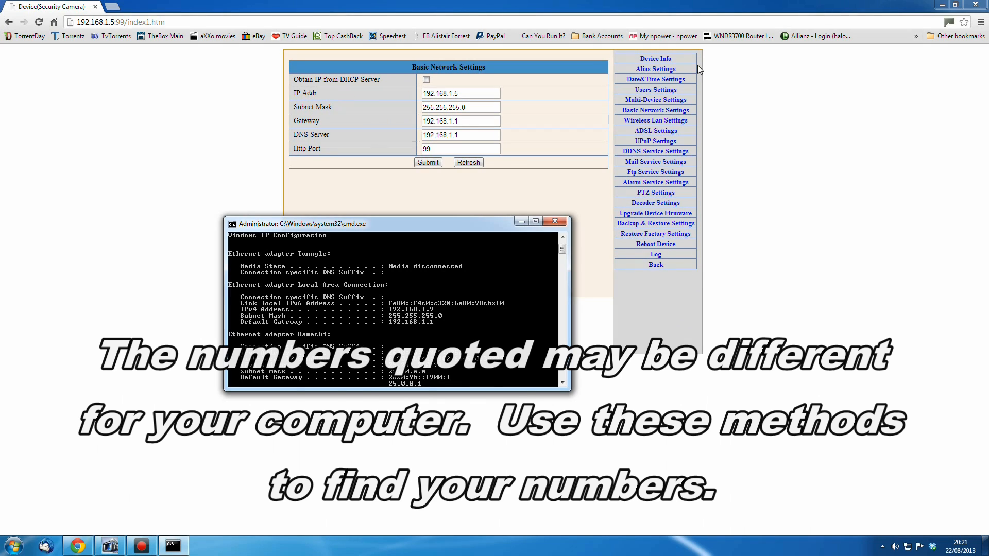
# Open the router manager in a new tab and go to Port Forwarding / Port Triggering
pyautogui.middleClick(753, 35)
pyautogui.click(157, 6)
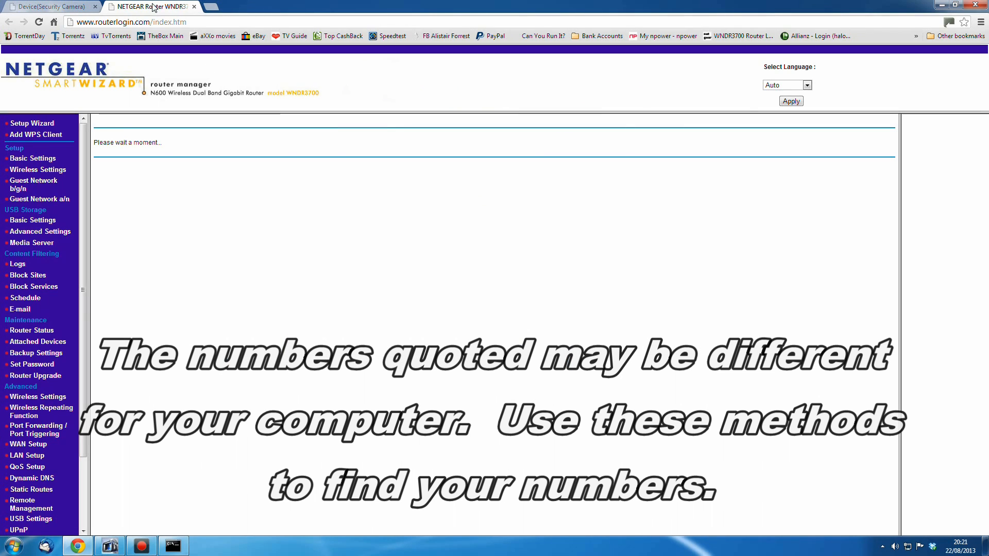
pyautogui.click(32, 431)
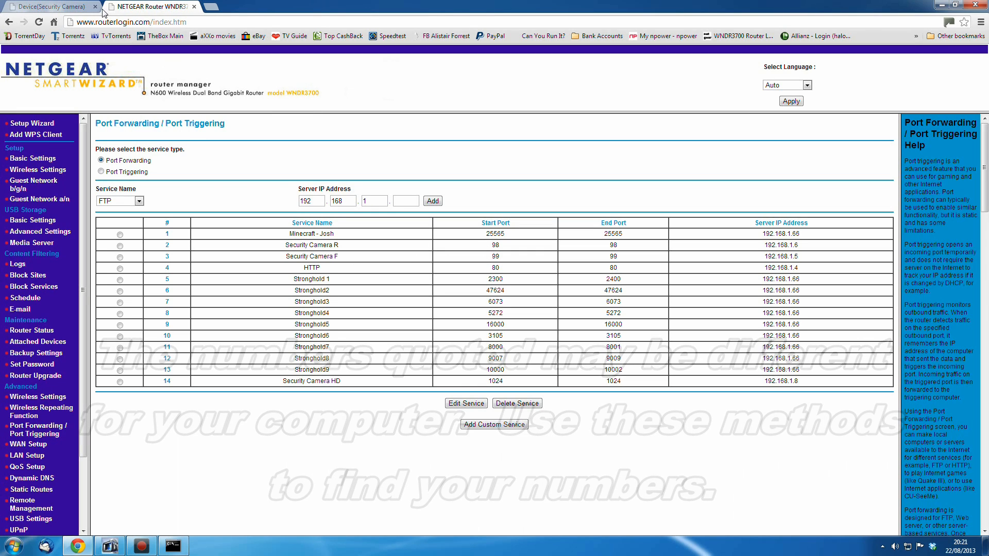
# Compare the port forwarding list with the camera's network settings, then close the router tab
pyautogui.click(67, 6)
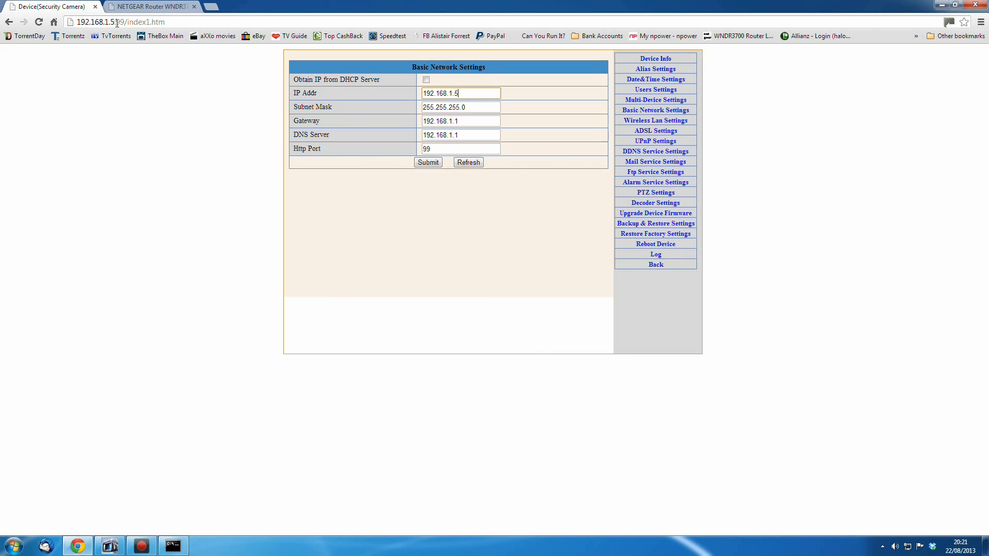
pyautogui.click(154, 6)
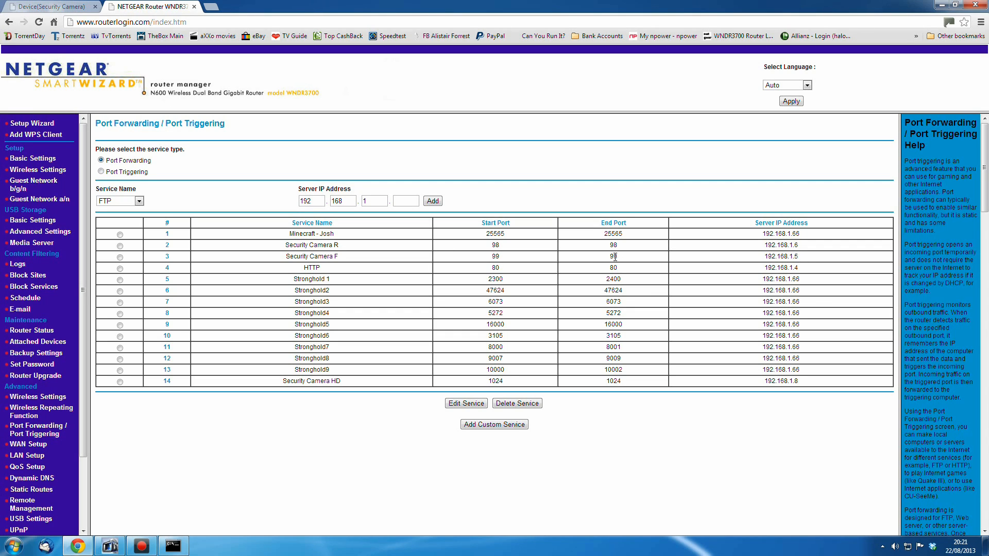
pyautogui.click(75, 5)
pyautogui.click(148, 7)
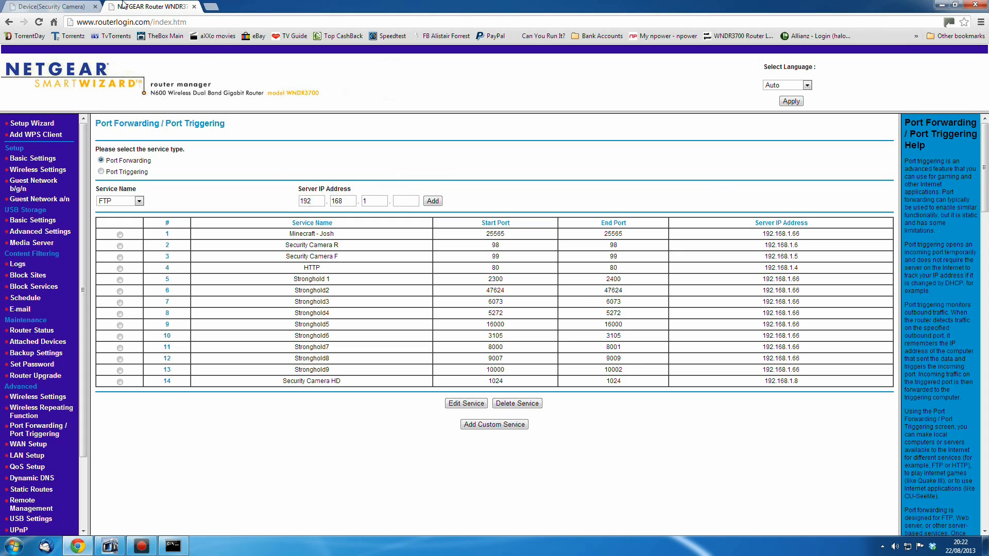
pyautogui.click(194, 7)
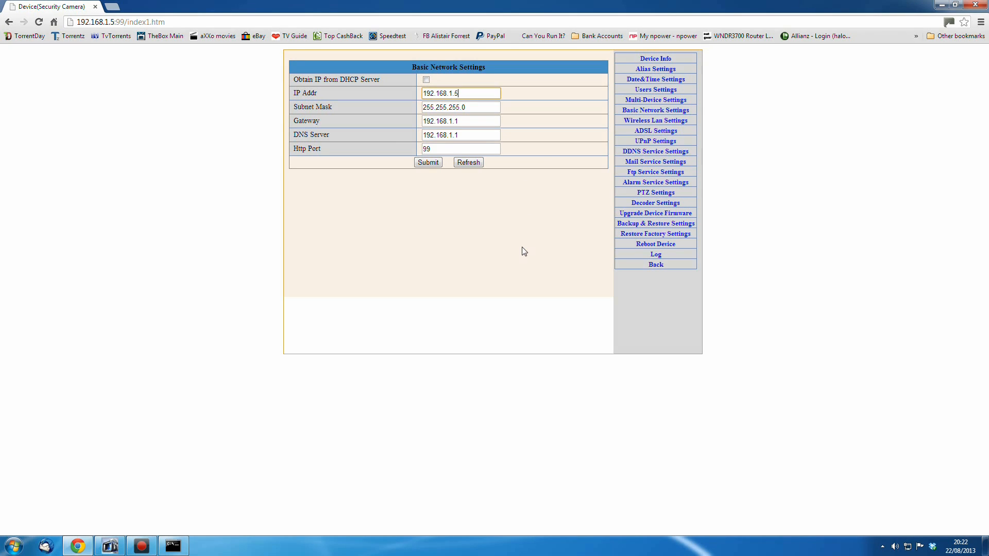
# Open the camera's Wireless Lan Settings and scroll through the scanned wireless network list
pyautogui.click(655, 120)
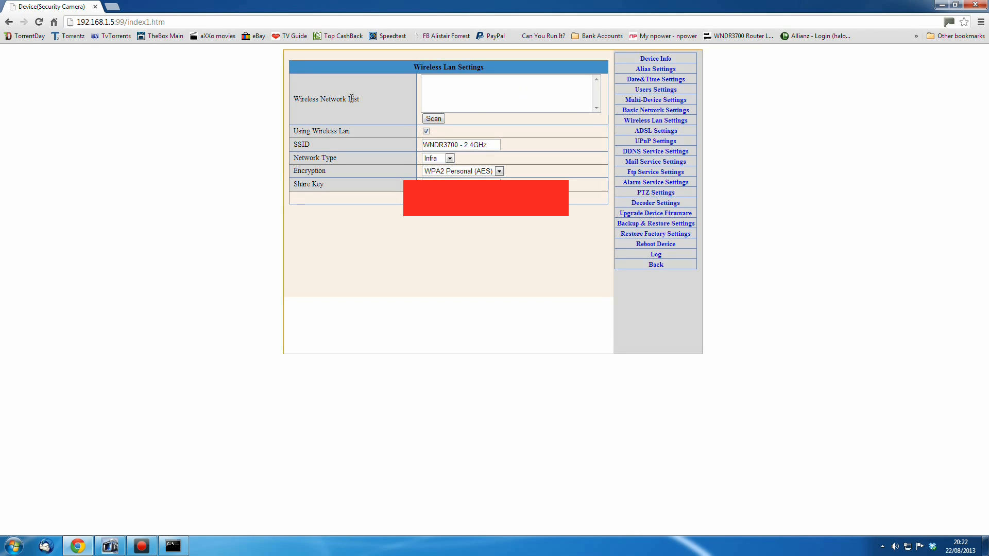
pyautogui.click(655, 110)
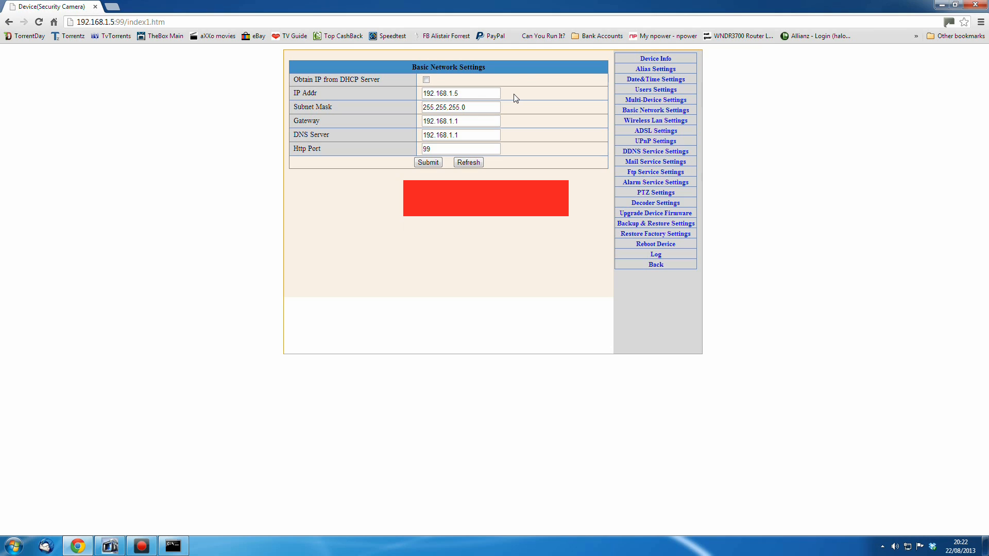
pyautogui.click(654, 122)
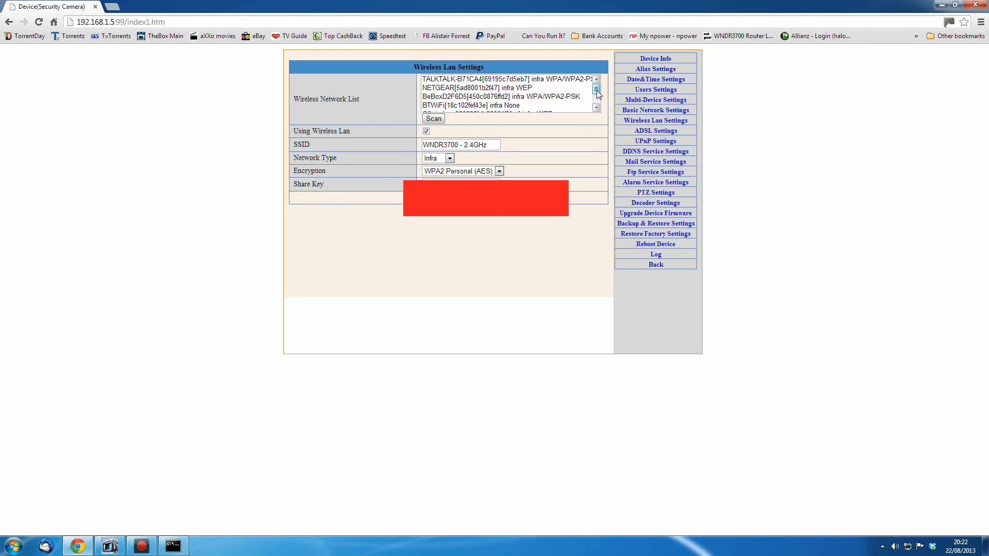
pyautogui.moveTo(597, 93)
pyautogui.mouseDown()
pyautogui.moveTo(598, 105)
pyautogui.moveTo(597, 82)
pyautogui.mouseUp()
# Review the Network Type and Encryption options available in the camera's Wireless Lan Settings
pyautogui.click(450, 158)
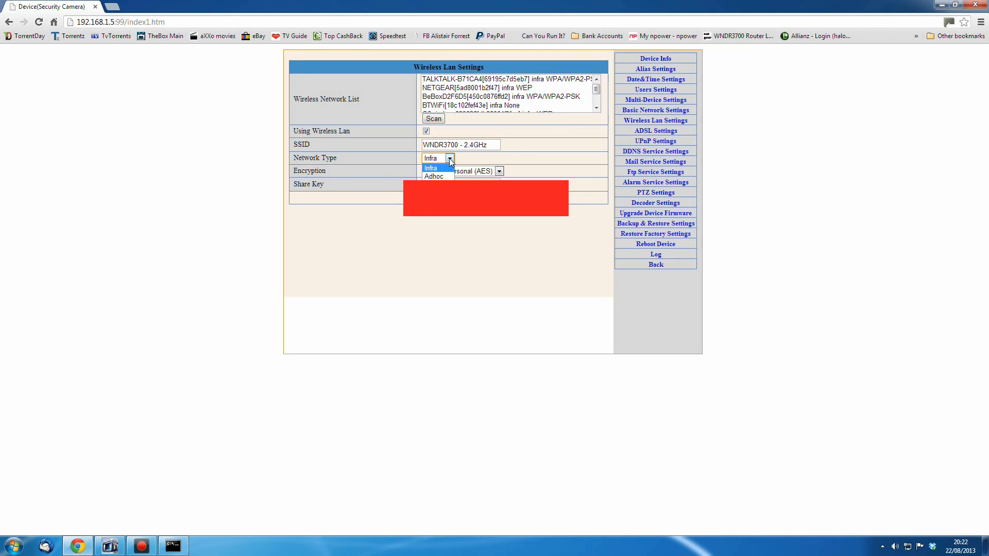
pyautogui.click(451, 161)
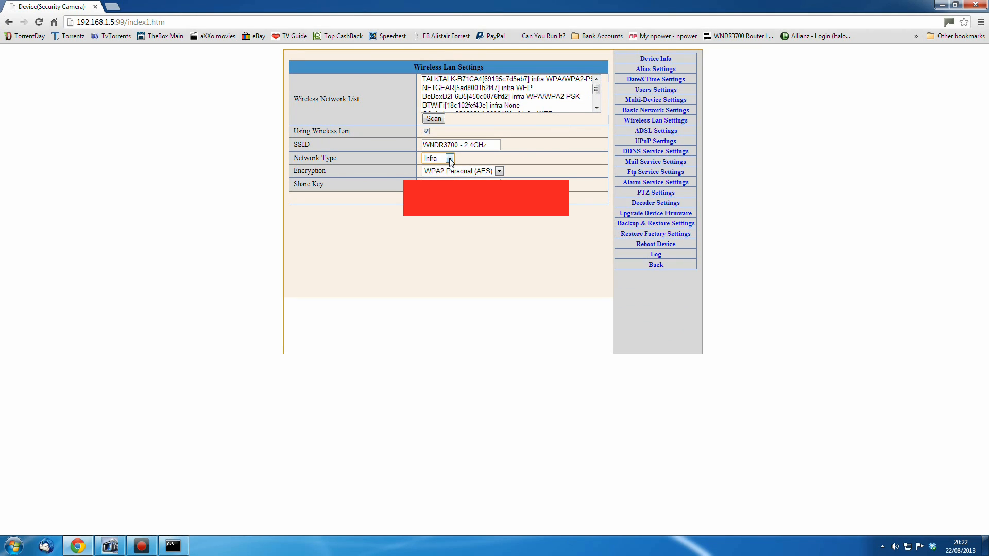
pyautogui.click(499, 172)
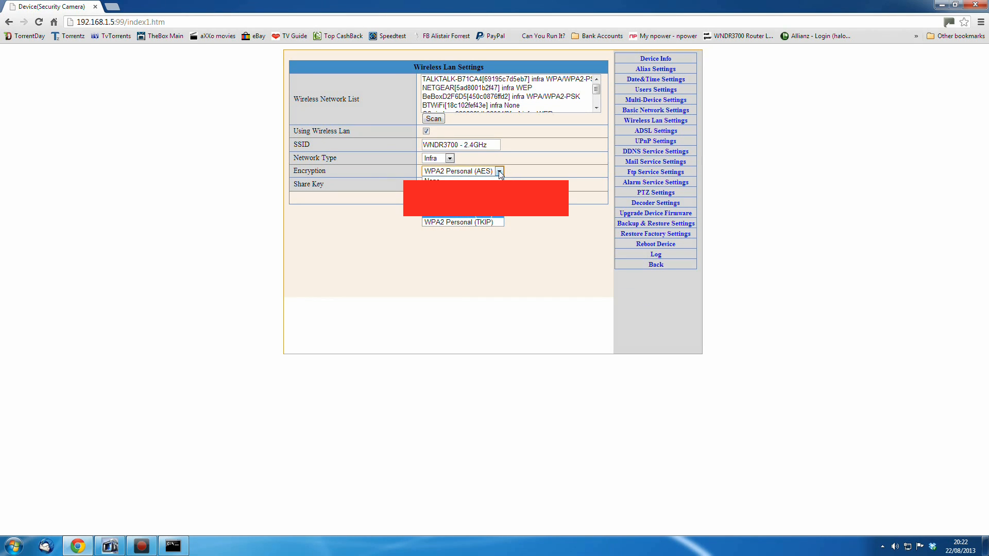
pyautogui.click(498, 171)
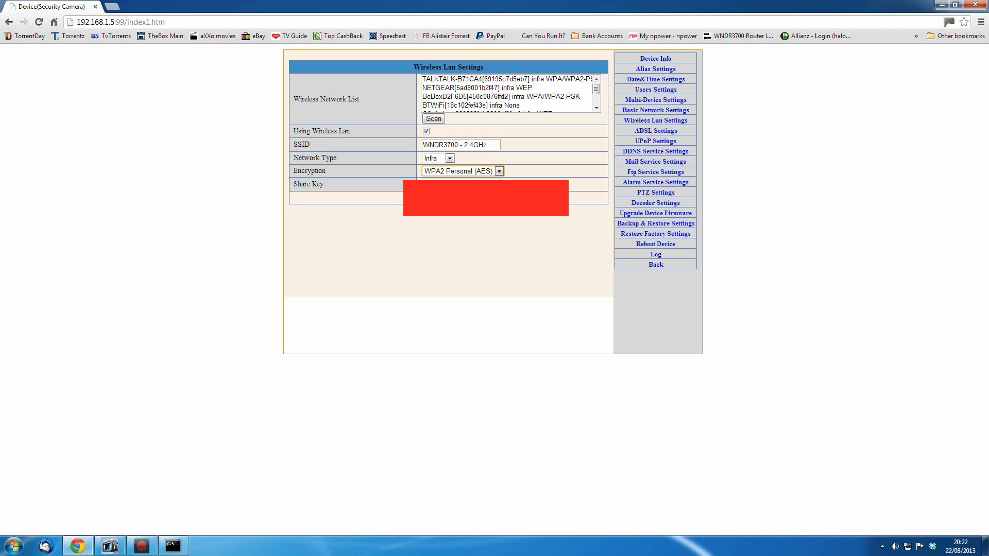
pyautogui.click(537, 246)
# Browse the camera's ADSL, UPnP and DDNS Service settings pages, reviewing the DDNS service choices
pyautogui.click(649, 132)
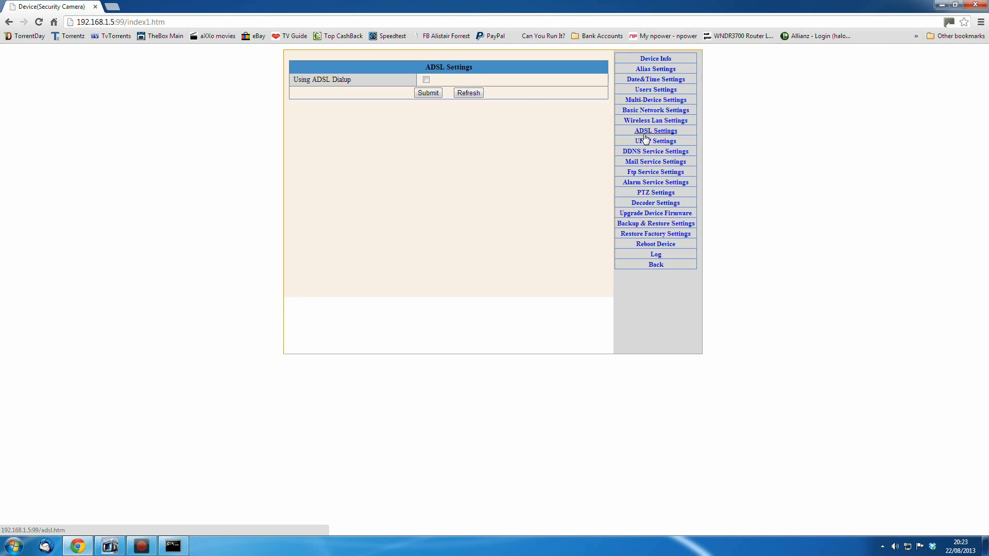
pyautogui.click(653, 142)
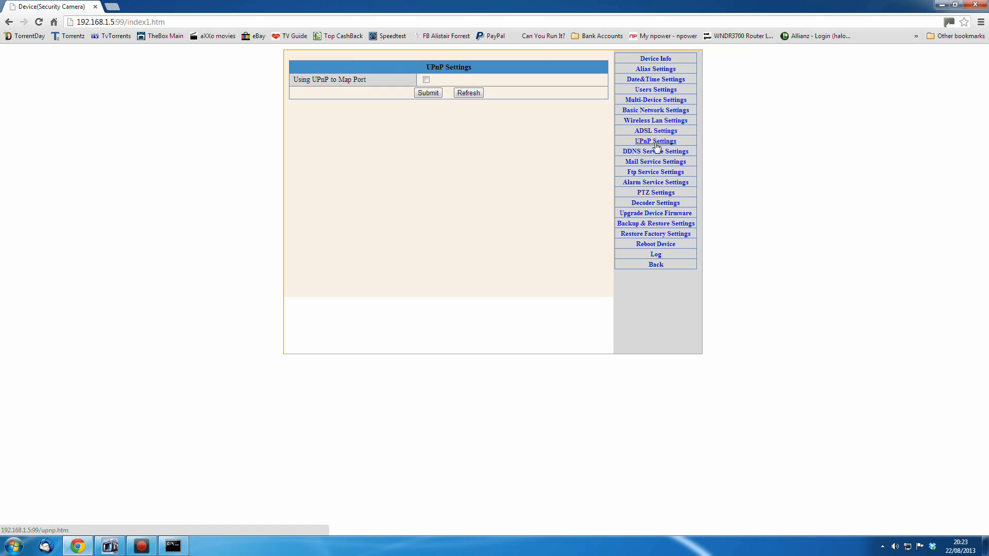
pyautogui.click(657, 152)
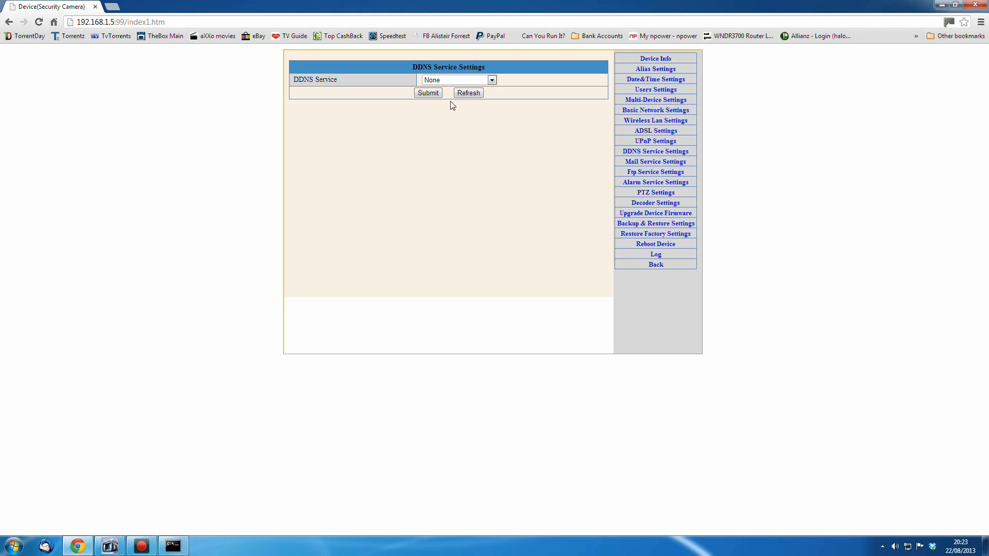
pyautogui.click(491, 82)
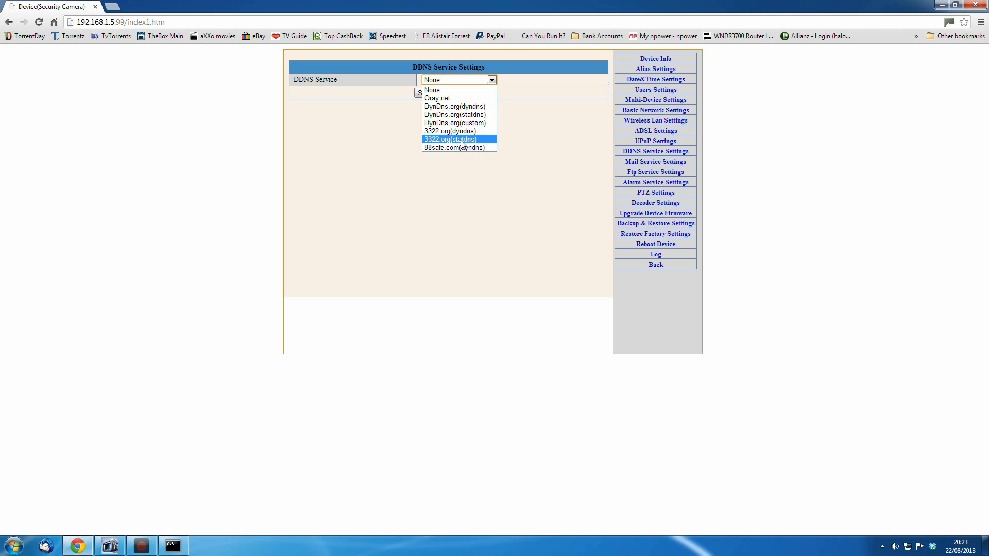
pyautogui.click(489, 80)
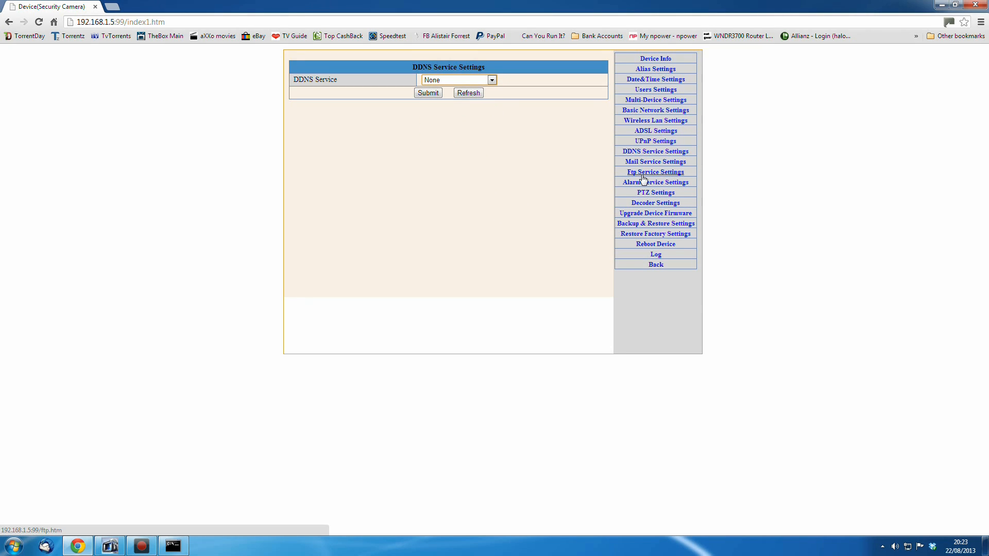
# Open the camera's Mail Service Settings, run the mail test, and close the test result tab
pyautogui.click(654, 161)
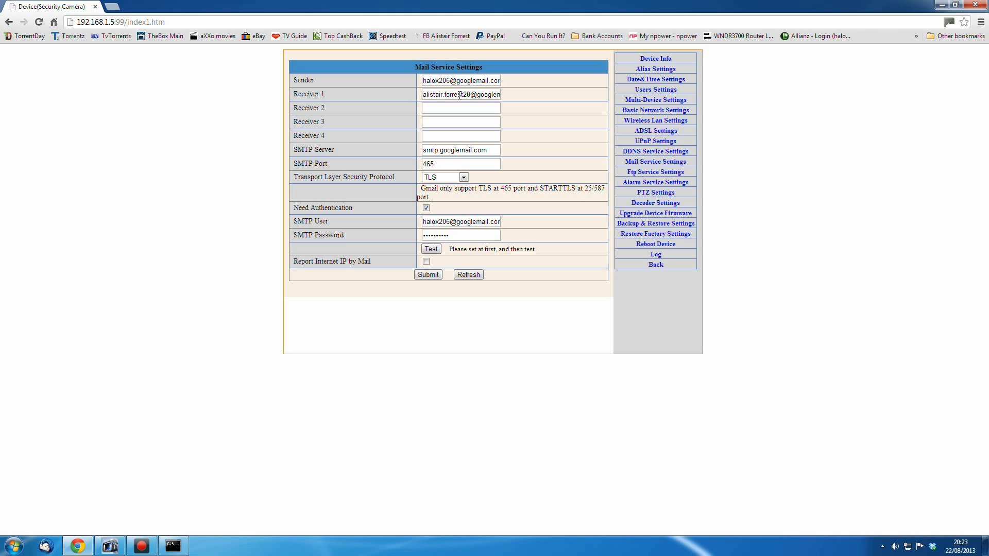
pyautogui.click(431, 249)
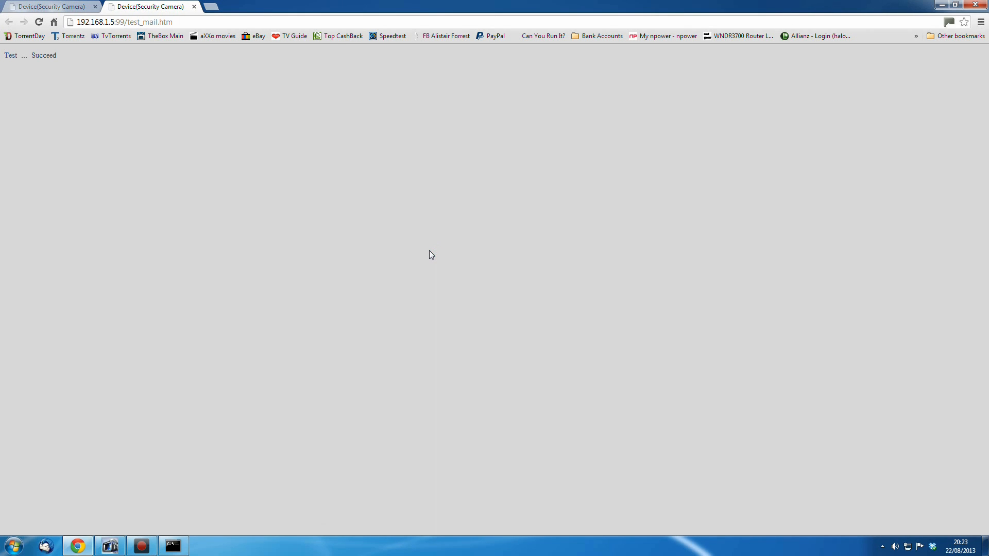
pyautogui.click(44, 546)
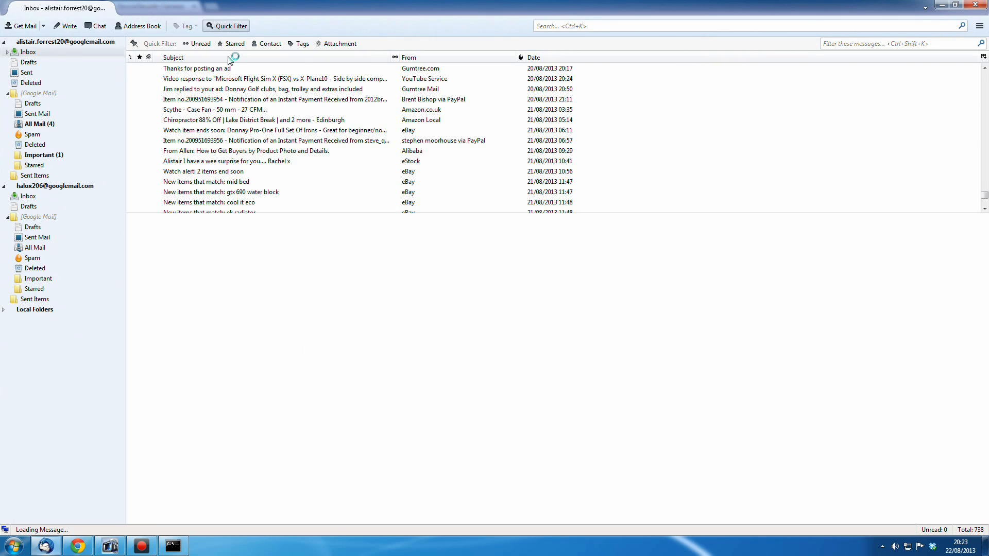
pyautogui.click(941, 4)
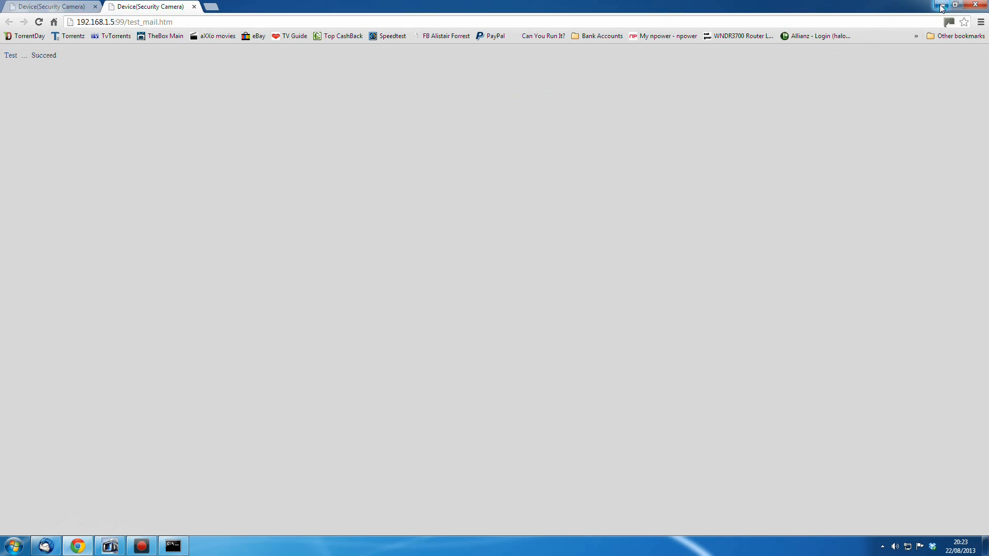
pyautogui.click(195, 8)
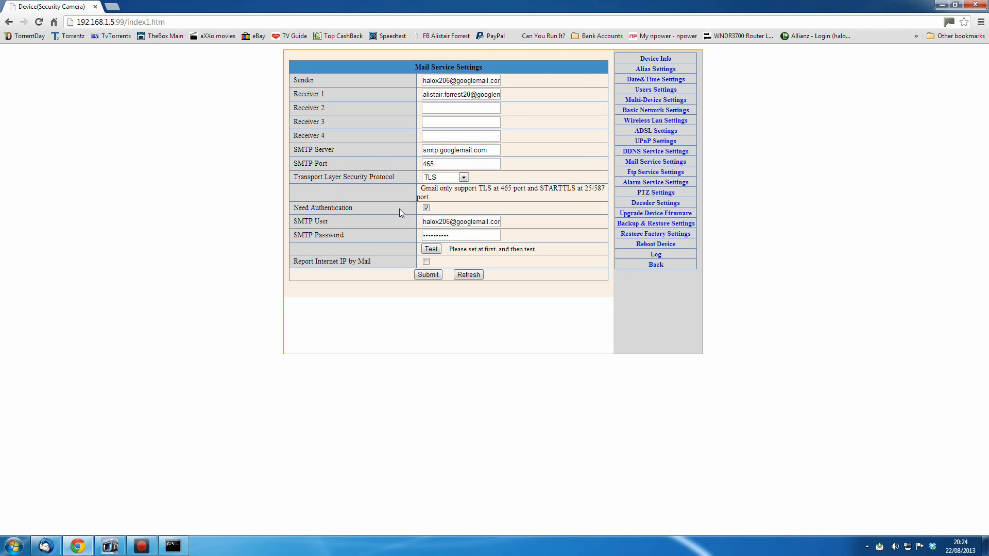
# Review the Transport Layer Security Protocol options in the mail settings
pyautogui.click(463, 177)
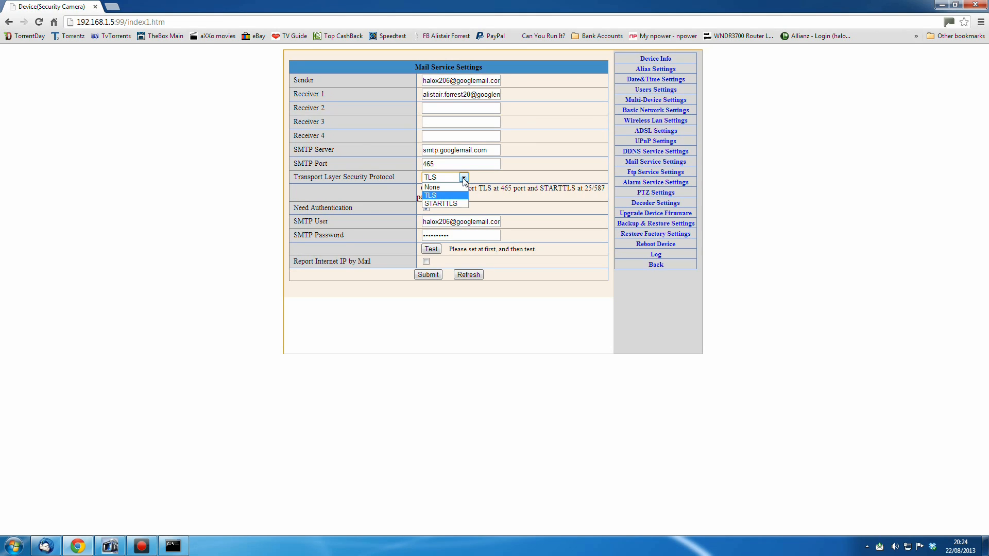
pyautogui.click(463, 178)
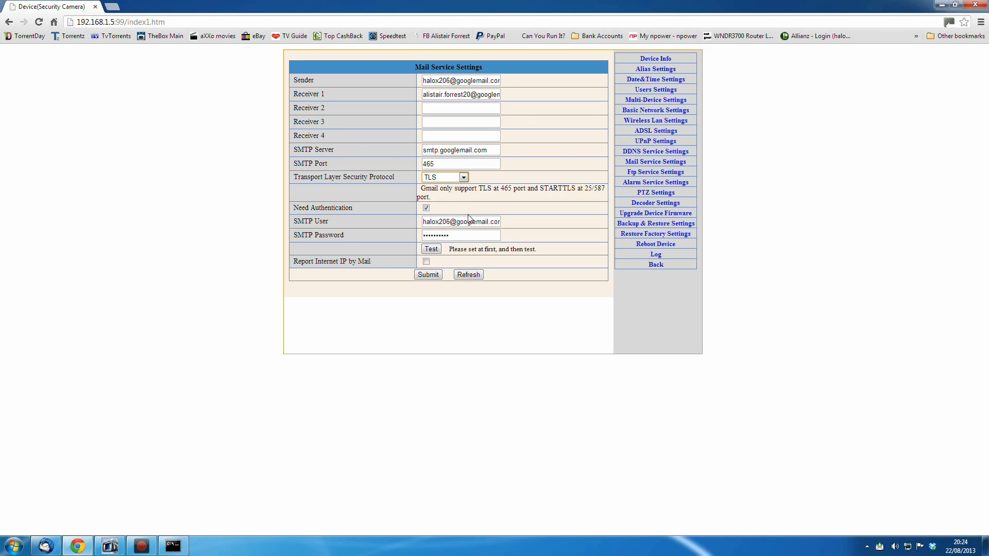
pyautogui.click(463, 178)
pyautogui.click(463, 178)
# Switch to the mail client, open the camera's test mail in the receiving inbox, and close it
pyautogui.click(47, 544)
pyautogui.click(39, 196)
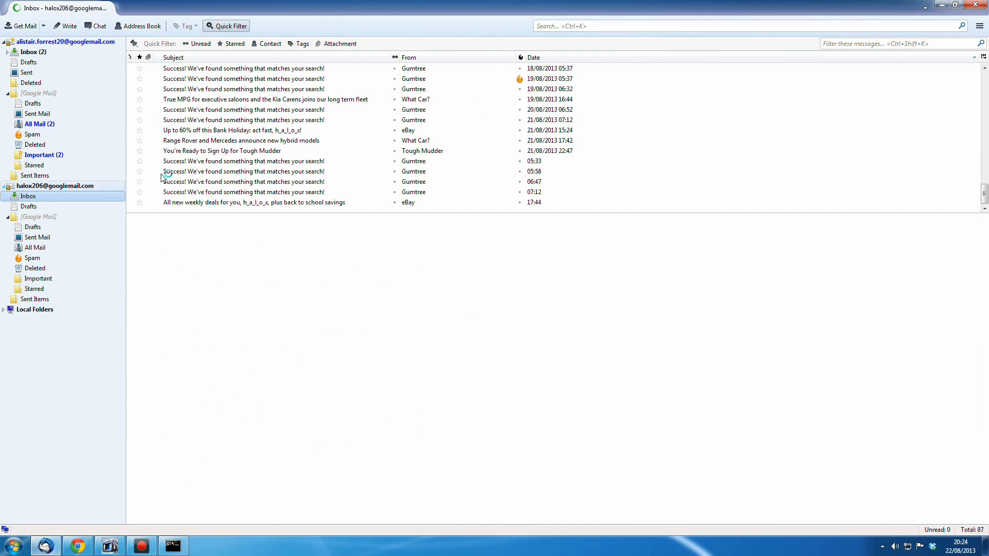
pyautogui.click(34, 52)
pyautogui.doubleClick(249, 201)
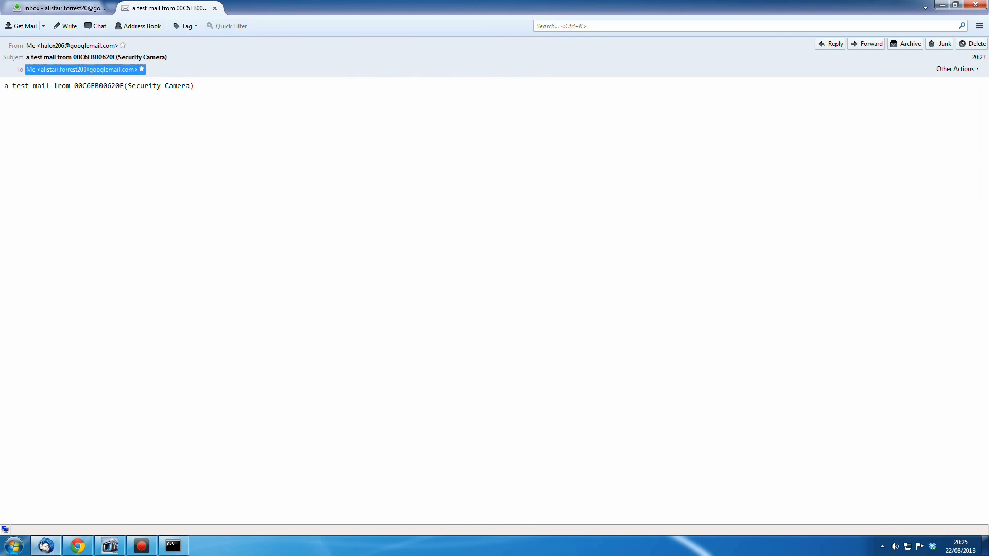
pyautogui.click(215, 9)
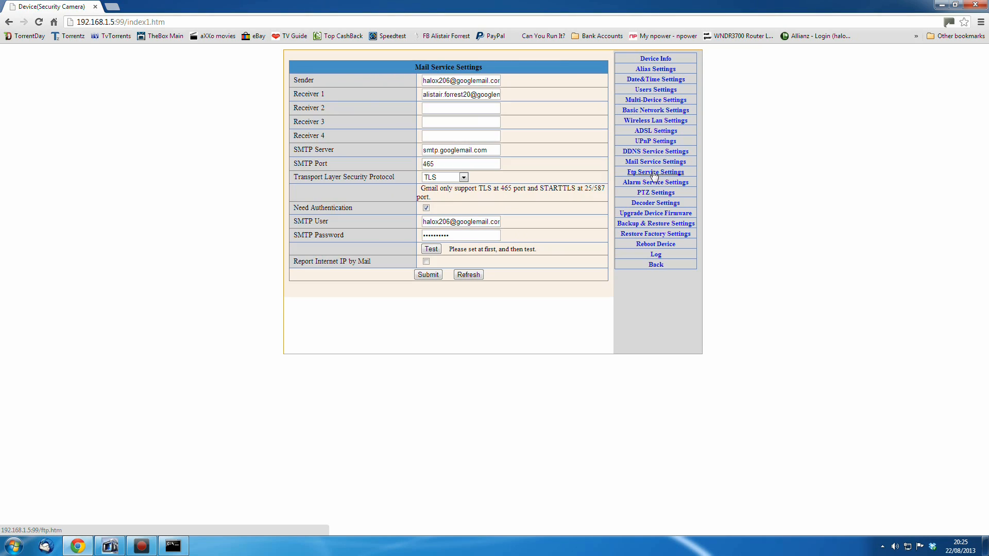
# Open the camera's FTP Service Settings and exit the command prompt window
pyautogui.click(654, 173)
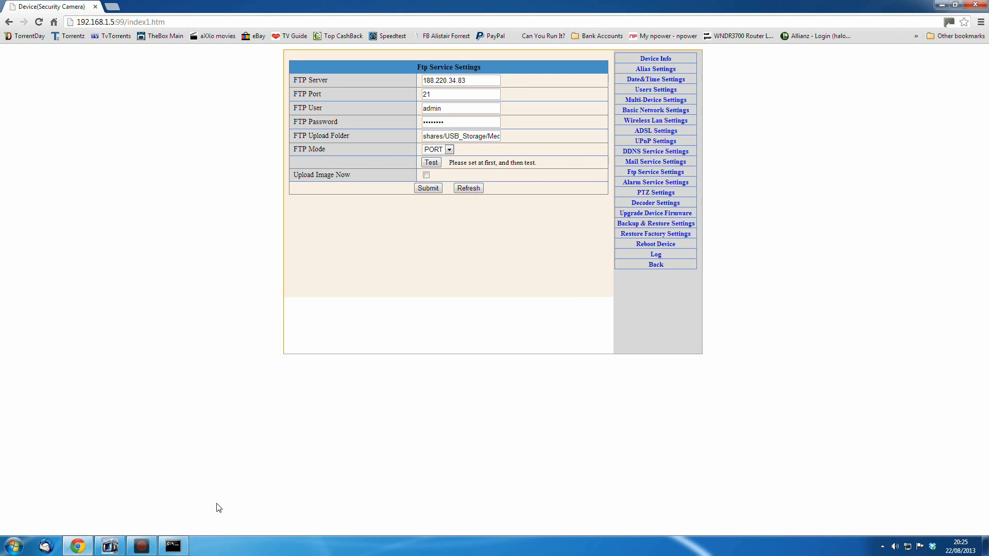
pyautogui.click(173, 546)
pyautogui.moveTo(562, 249); pyautogui.dragTo(566, 320)
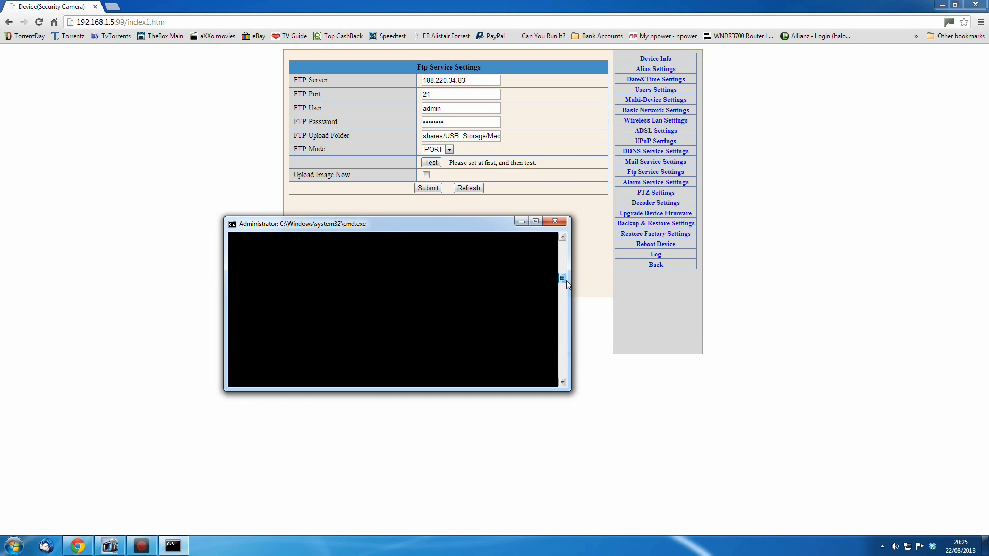
pyautogui.moveTo(566, 280); pyautogui.dragTo(566, 270)
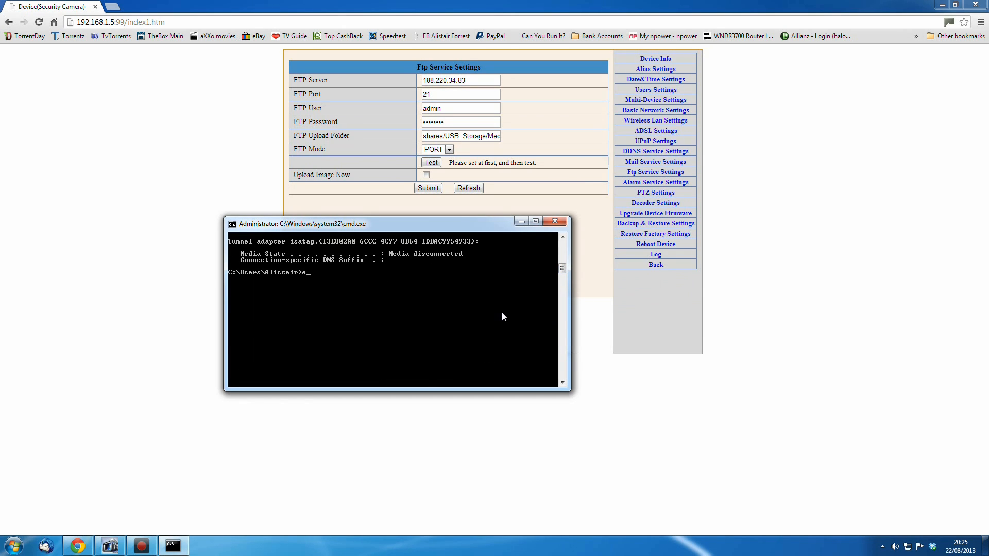
pyautogui.write('itr')
pyautogui.press('Return')
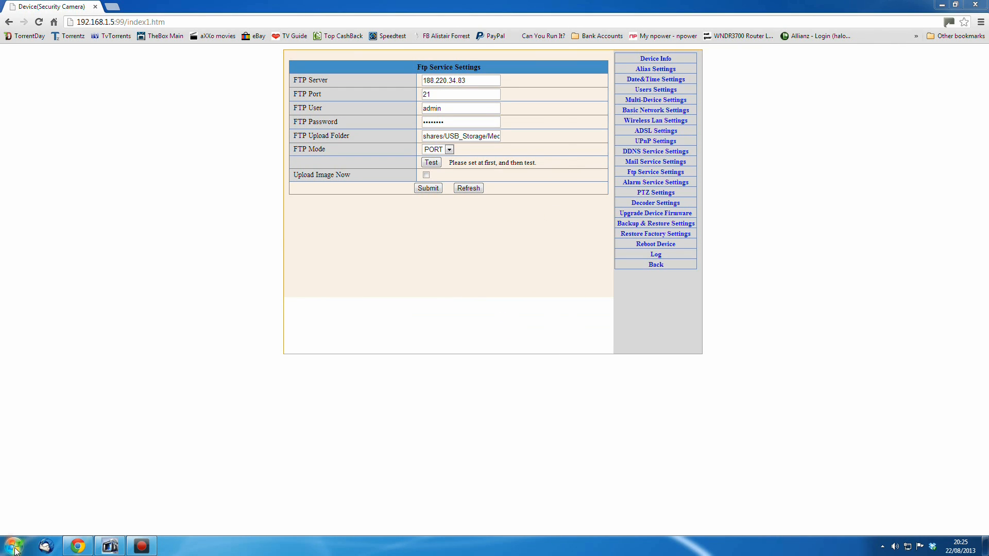
# Search Google for whats my ip in a new tab, select the public IP address, and return to the camera tab
pyautogui.click(112, 7)
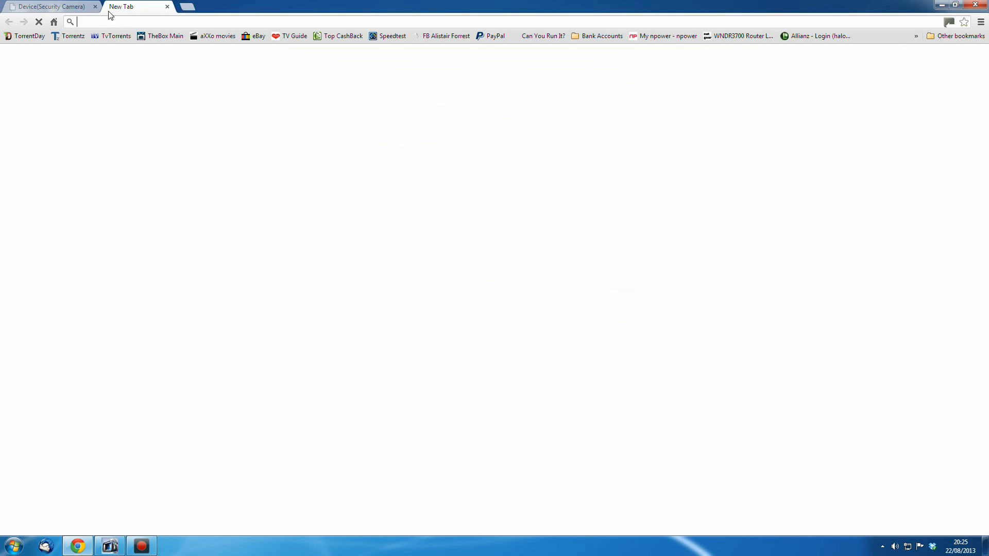
pyautogui.click(54, 22)
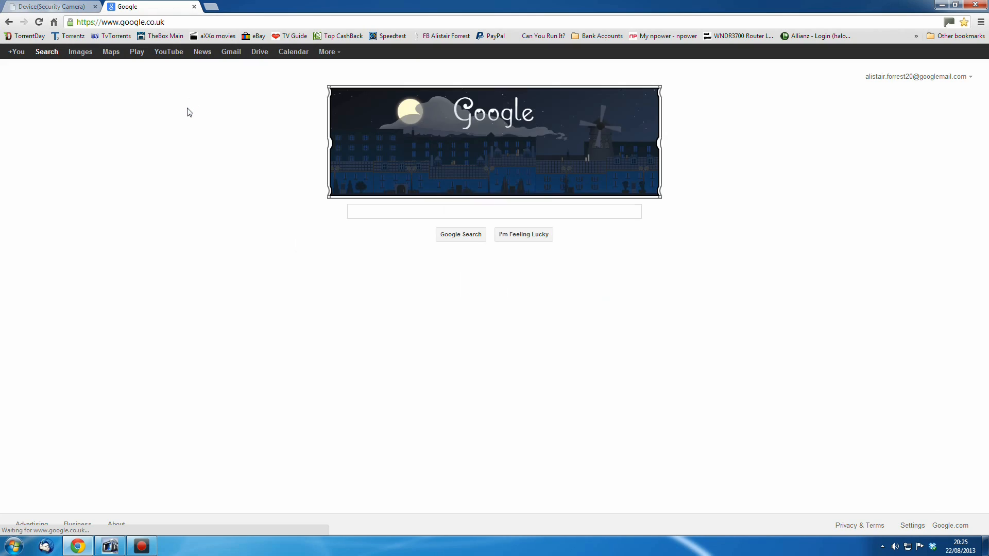
pyautogui.write('whats m')
pyautogui.write('y ip')
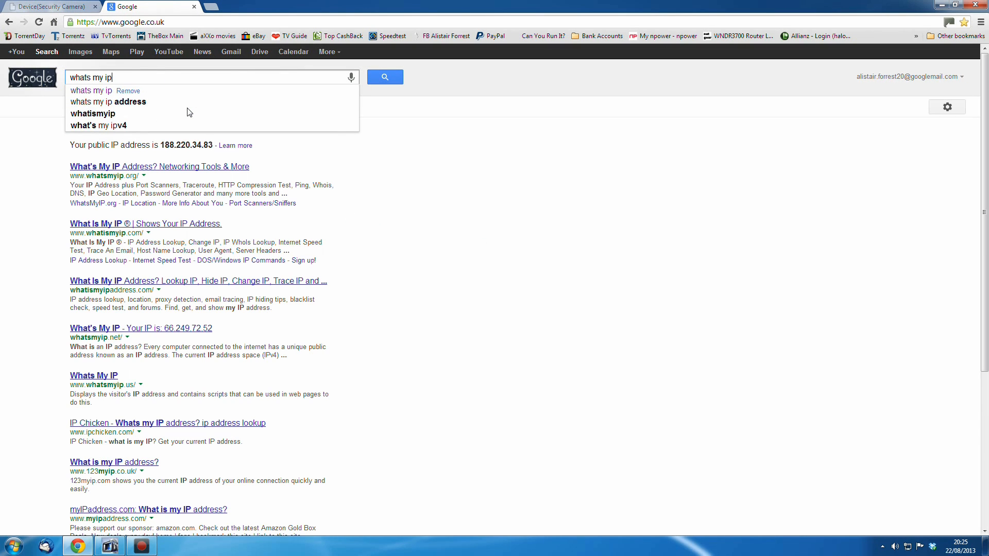
pyautogui.press('Return')
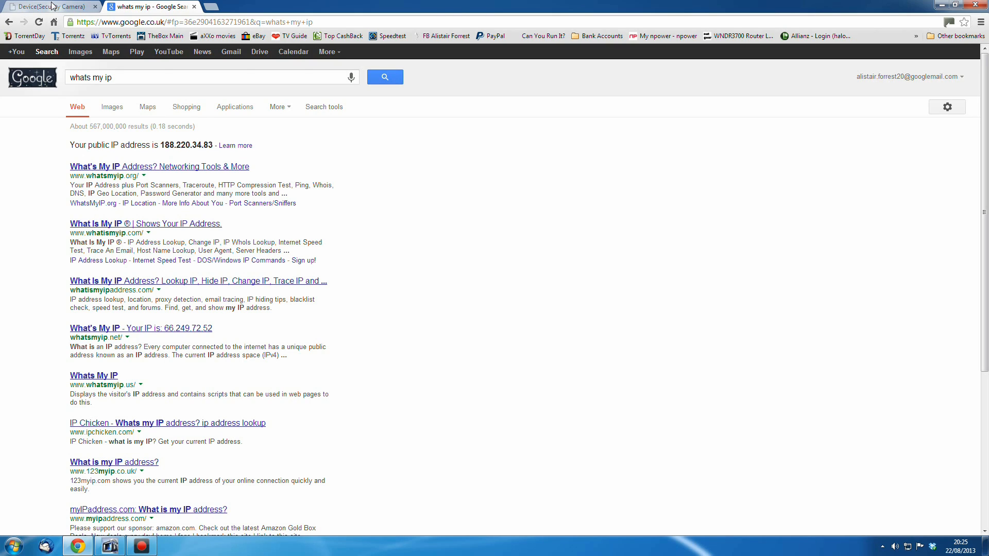
pyautogui.moveTo(163, 145); pyautogui.dragTo(213, 145)
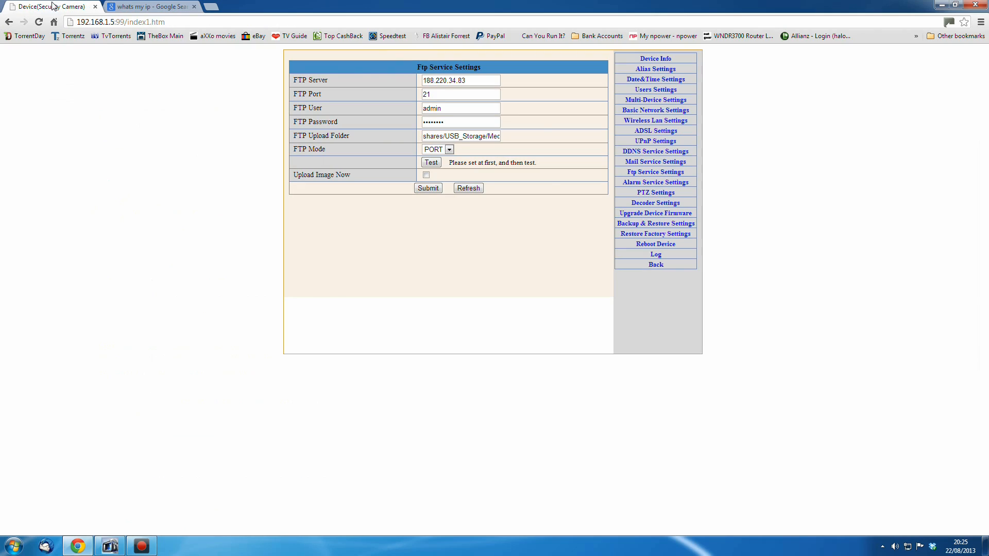
pyautogui.click(54, 7)
# Open the router manager in a new tab to check Port Forwarding / Port Triggering, then close it and the search tab
pyautogui.middleClick(739, 36)
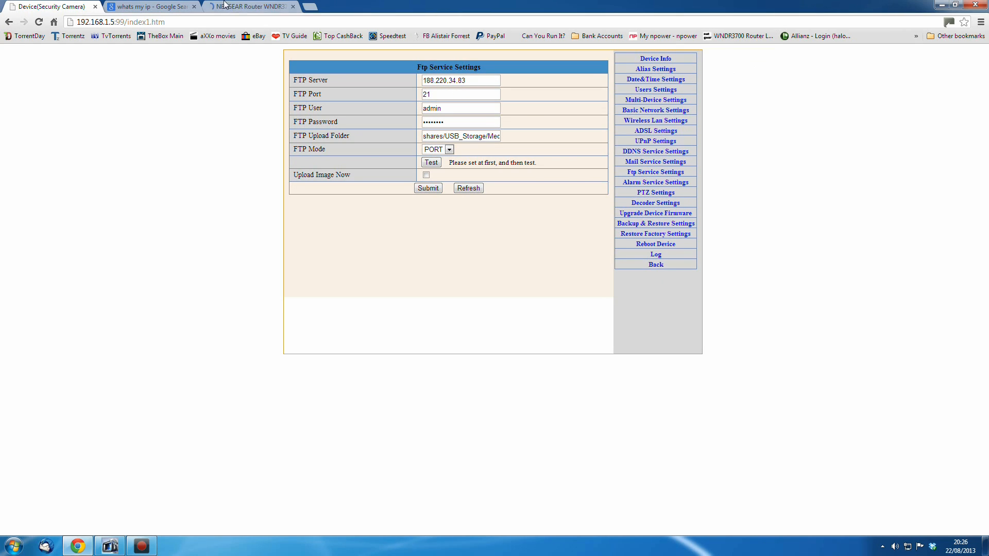
pyautogui.click(225, 4)
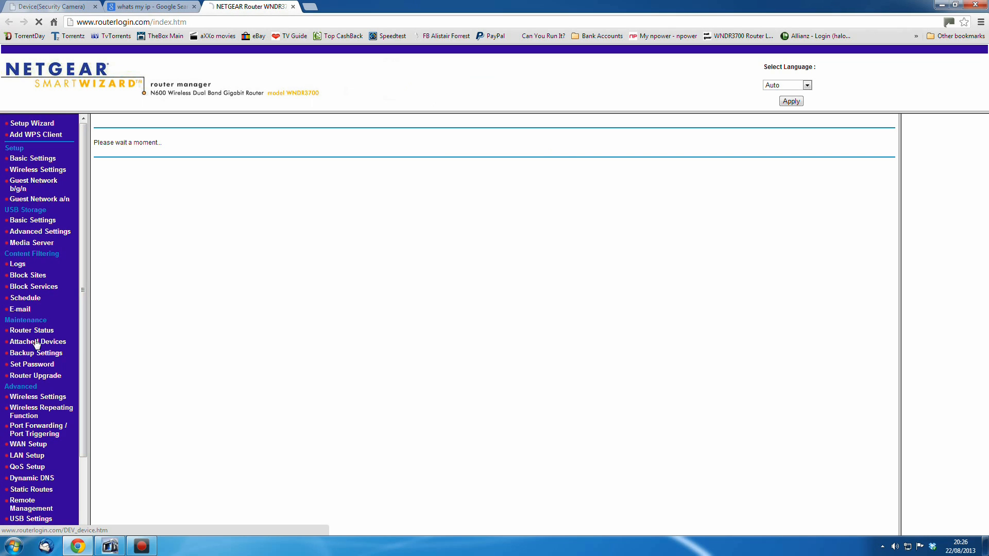
pyautogui.click(34, 431)
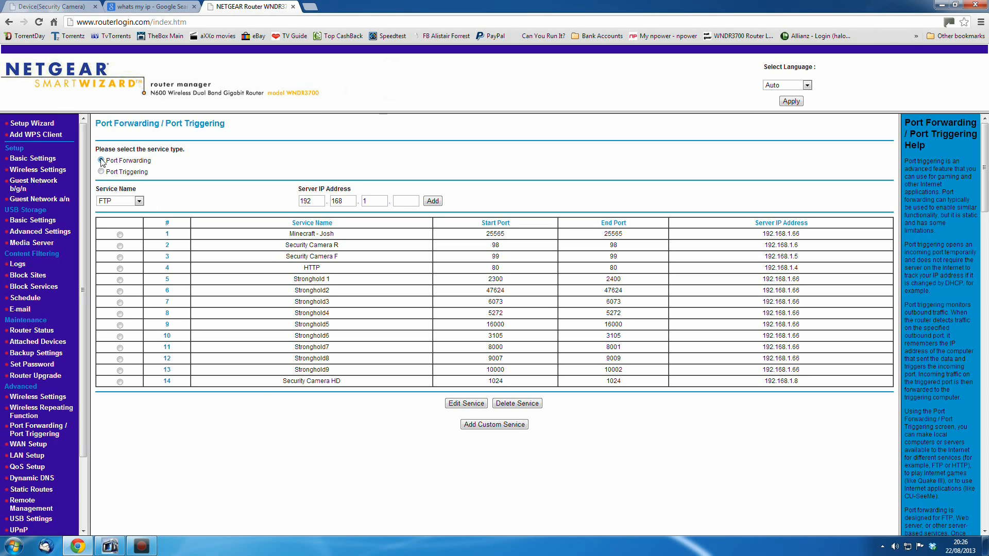
pyautogui.click(292, 7)
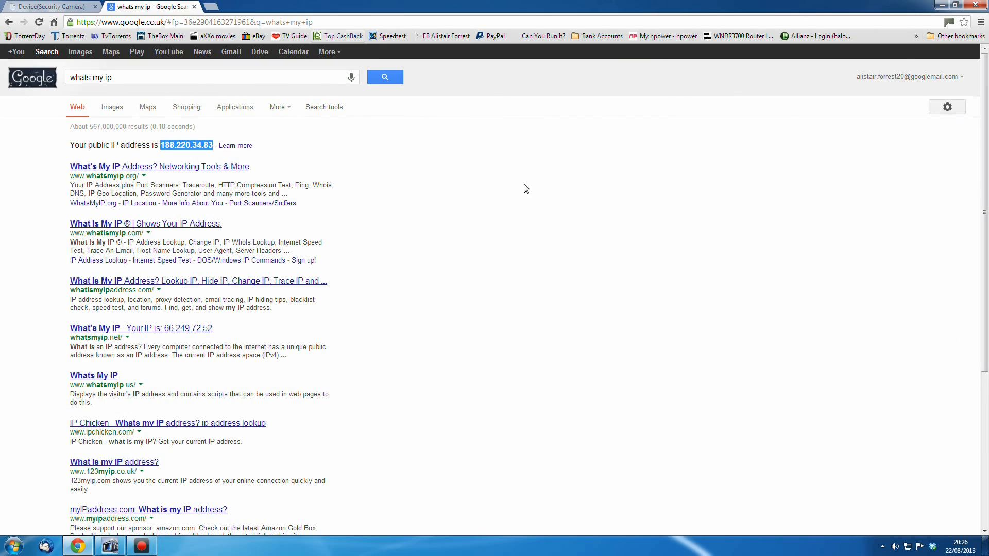
pyautogui.click(194, 7)
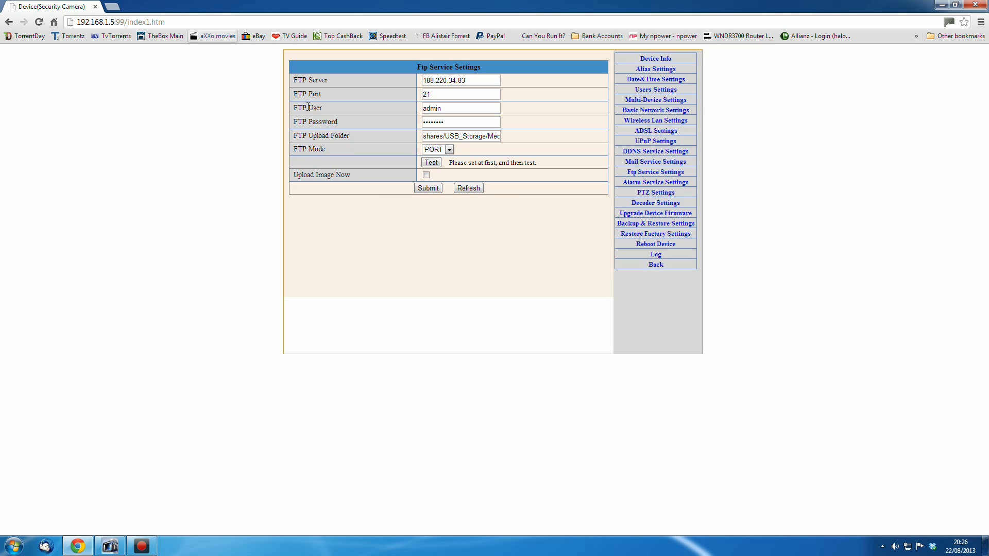
# Open the WNDR3700 router login bookmark in a new tab, view it, and close that tab
pyautogui.middleClick(739, 36)
pyautogui.click(139, 8)
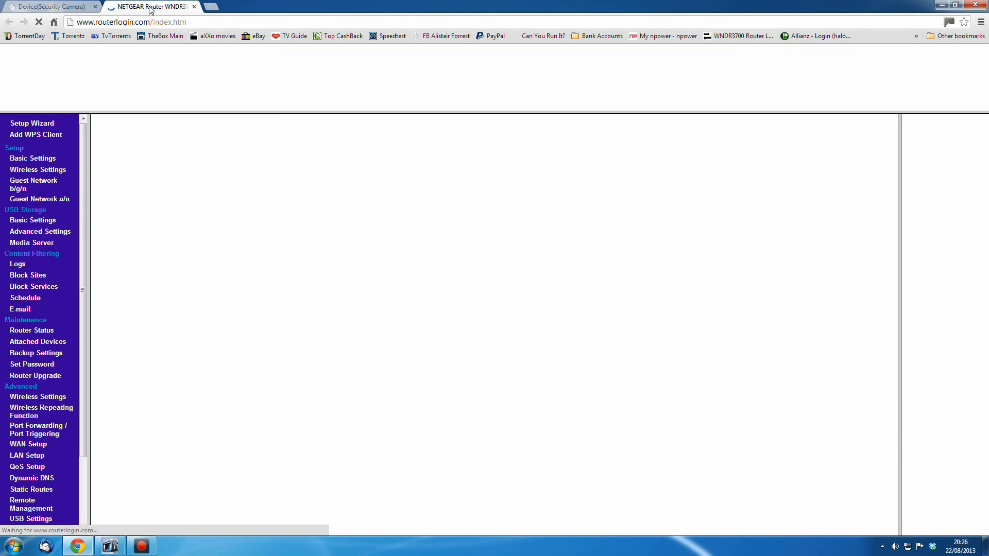
pyautogui.click(194, 8)
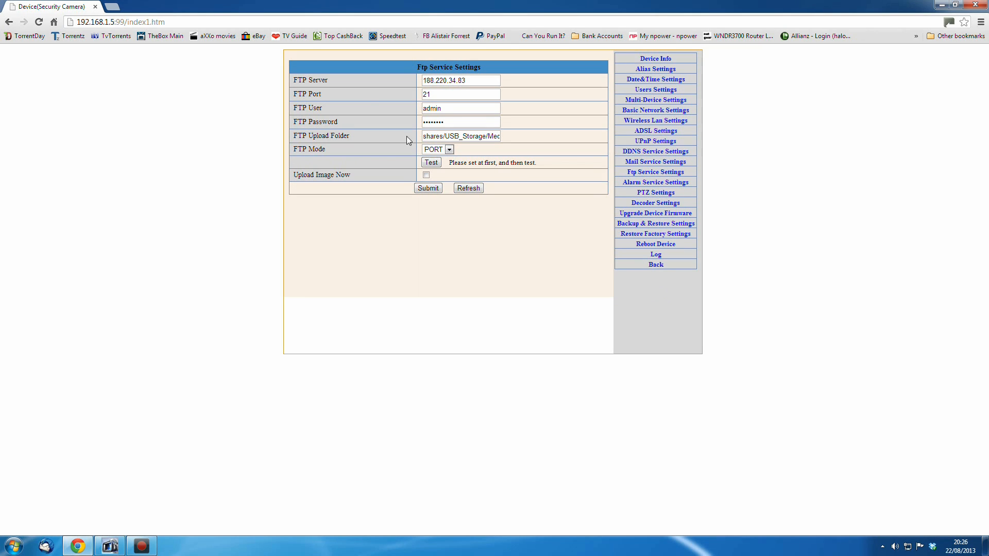
# Open Network in a file explorer window, restore it to a smaller size, and browse into the READYSHARE device
pyautogui.moveTo(423, 136); pyautogui.dragTo(393, 140)
pyautogui.click(14, 546)
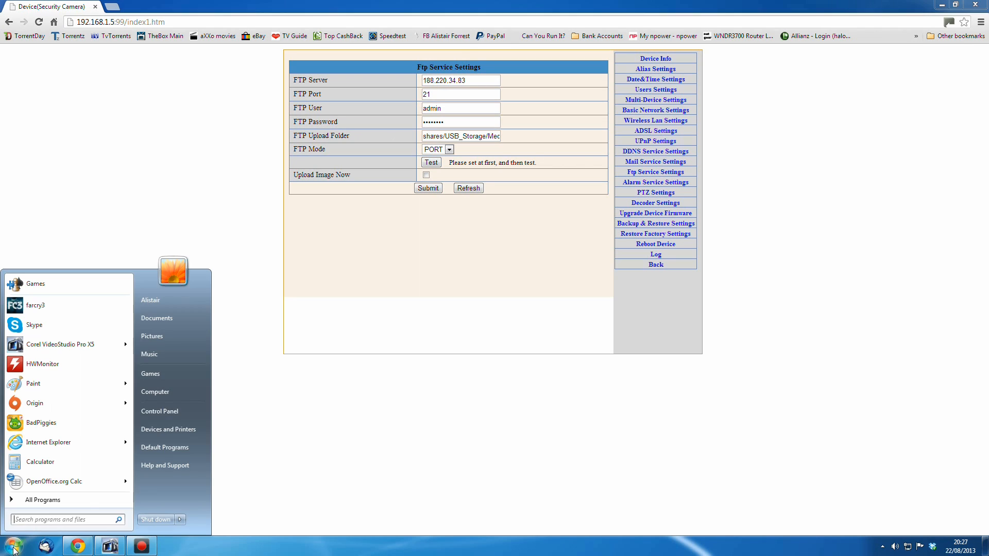
pyautogui.click(170, 391)
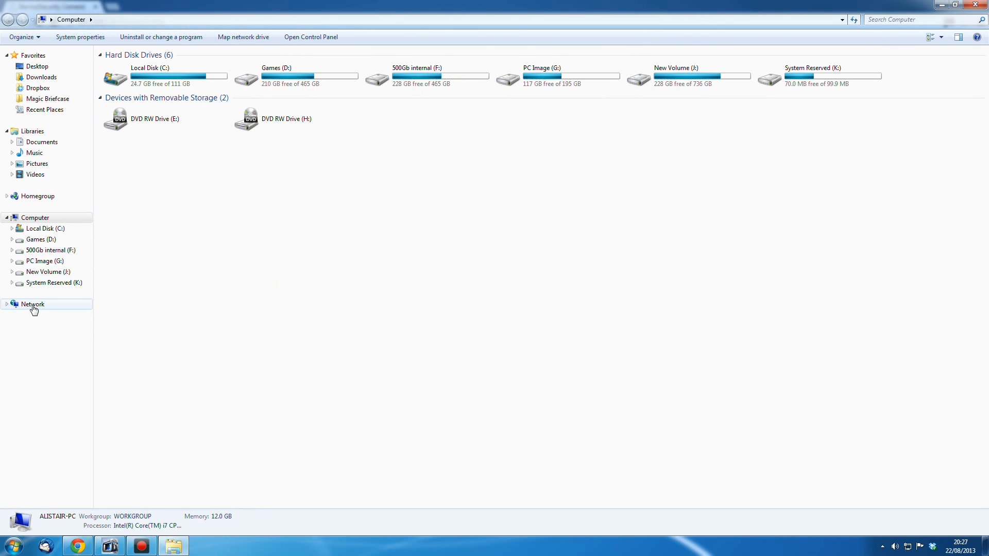
pyautogui.click(33, 306)
pyautogui.click(955, 4)
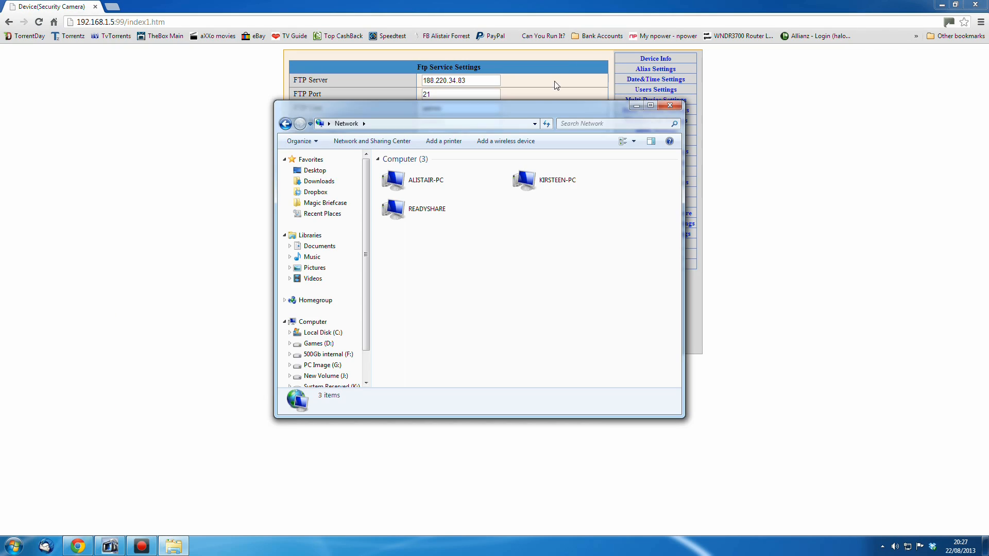
pyautogui.moveTo(543, 109); pyautogui.dragTo(553, 210)
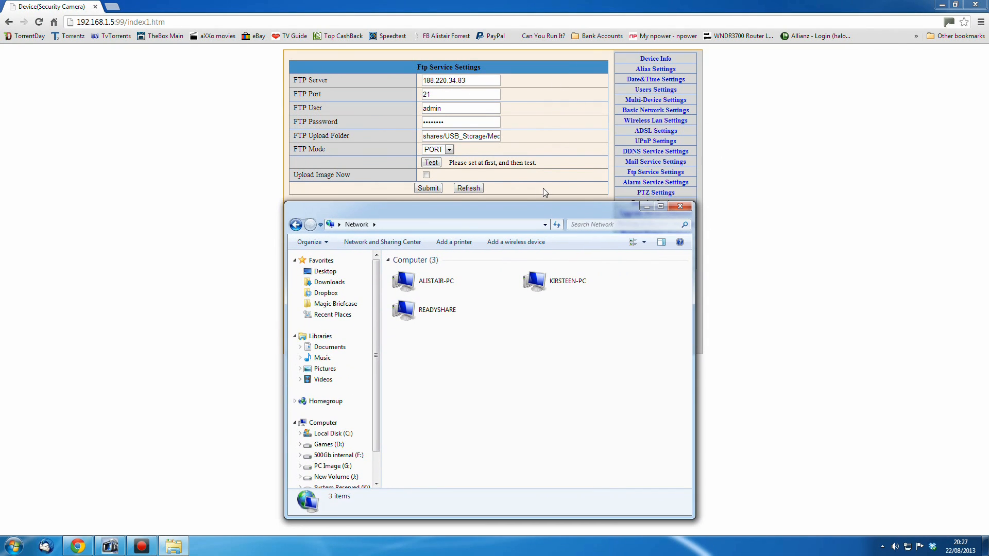
pyautogui.doubleClick(433, 316)
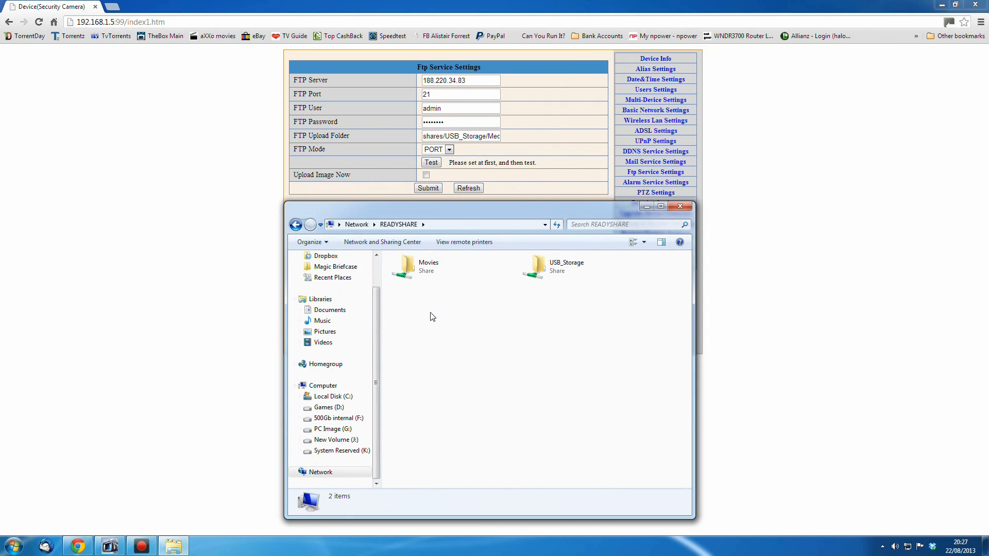
pyautogui.click(434, 136)
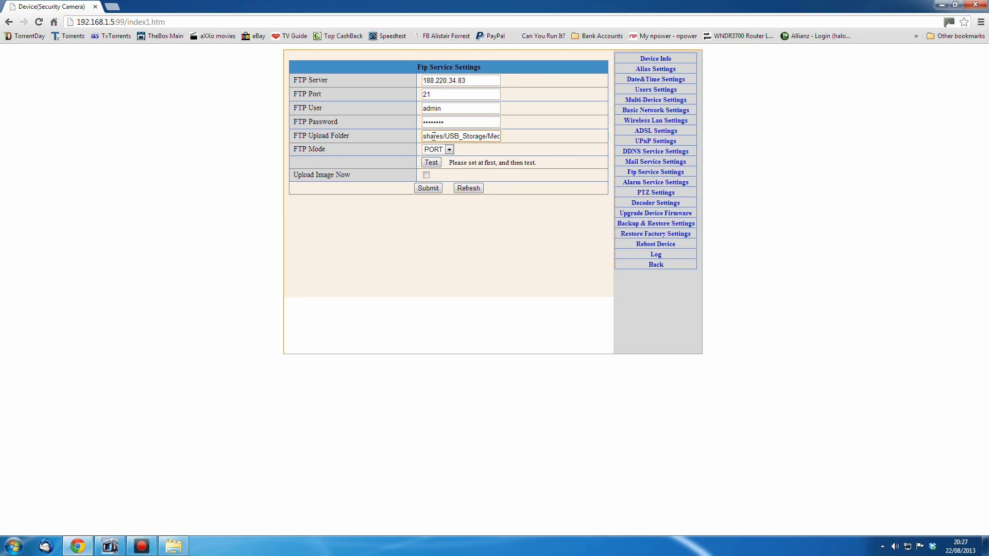
# Compare the FTP Upload Folder path with the USB_Storage share, browsing Media, Pictures and Security Camera Images and scrolling through the images
pyautogui.moveTo(423, 136)
pyautogui.mouseDown()
pyautogui.moveTo(460, 136)
pyautogui.moveTo(441, 138)
pyautogui.mouseUp()
pyautogui.click(441, 138)
pyautogui.click(173, 546)
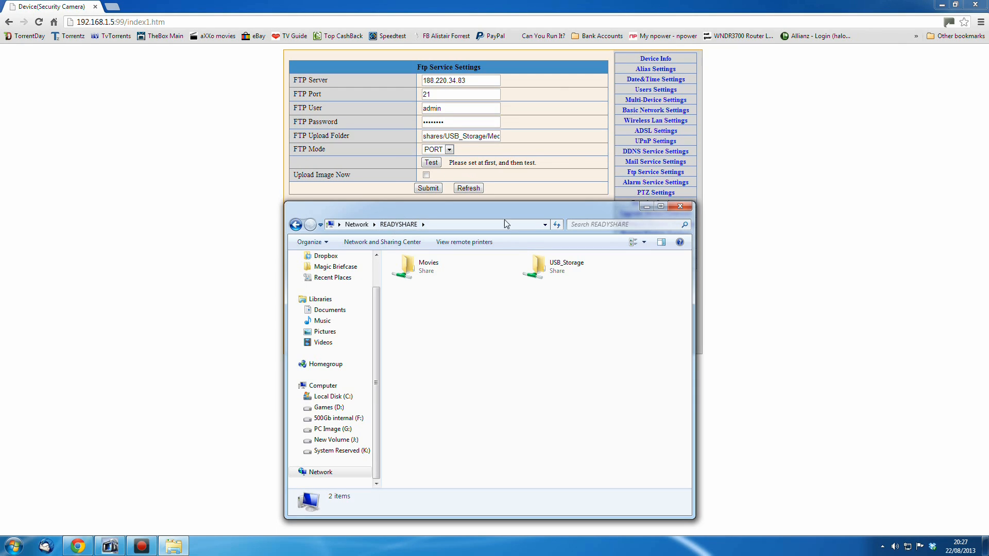
pyautogui.doubleClick(556, 265)
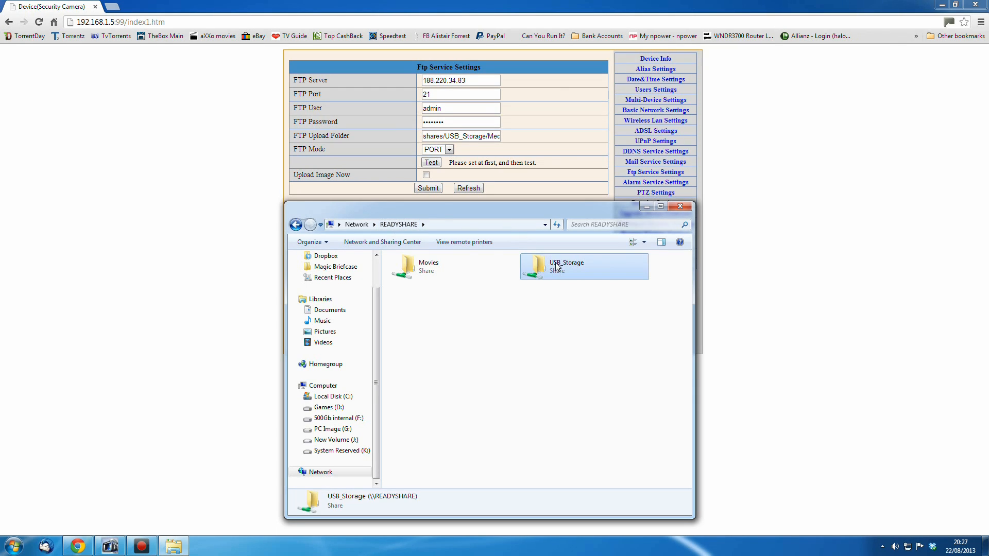
pyautogui.click(466, 134)
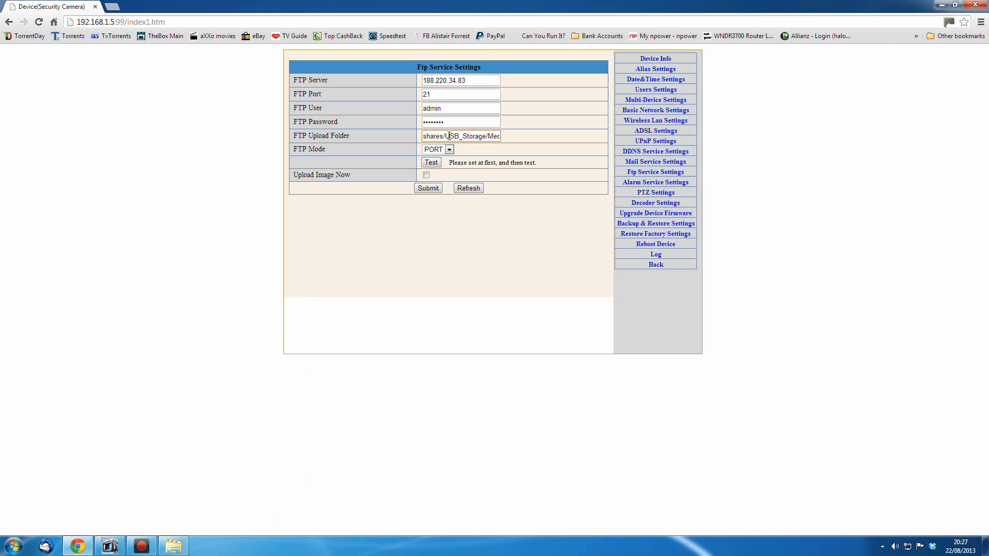
pyautogui.moveTo(446, 137); pyautogui.dragTo(485, 137)
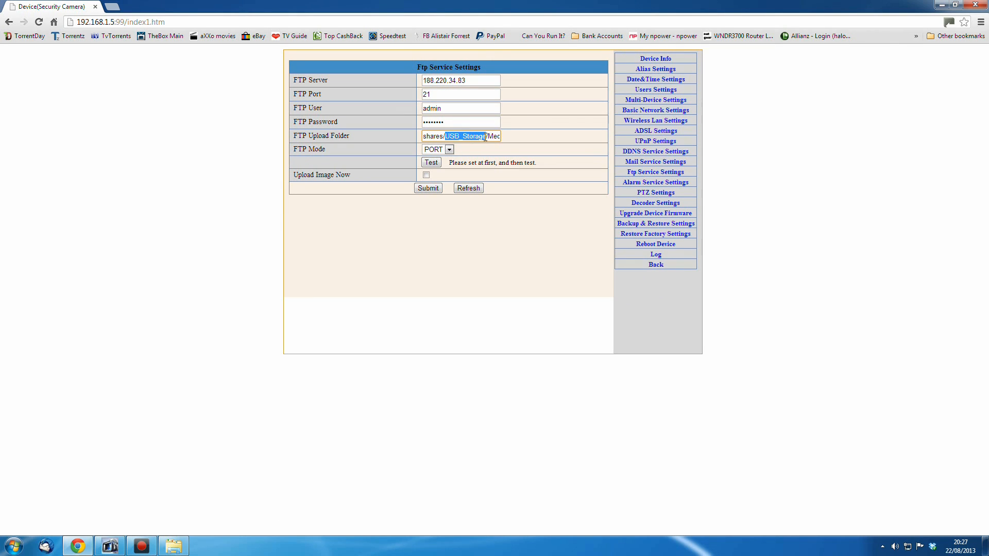
pyautogui.click(177, 546)
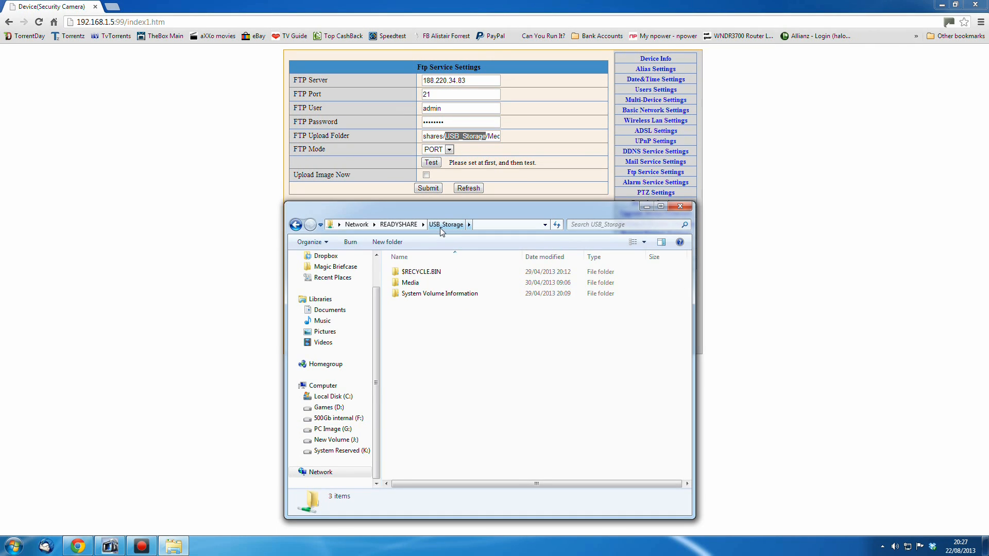
pyautogui.doubleClick(411, 282)
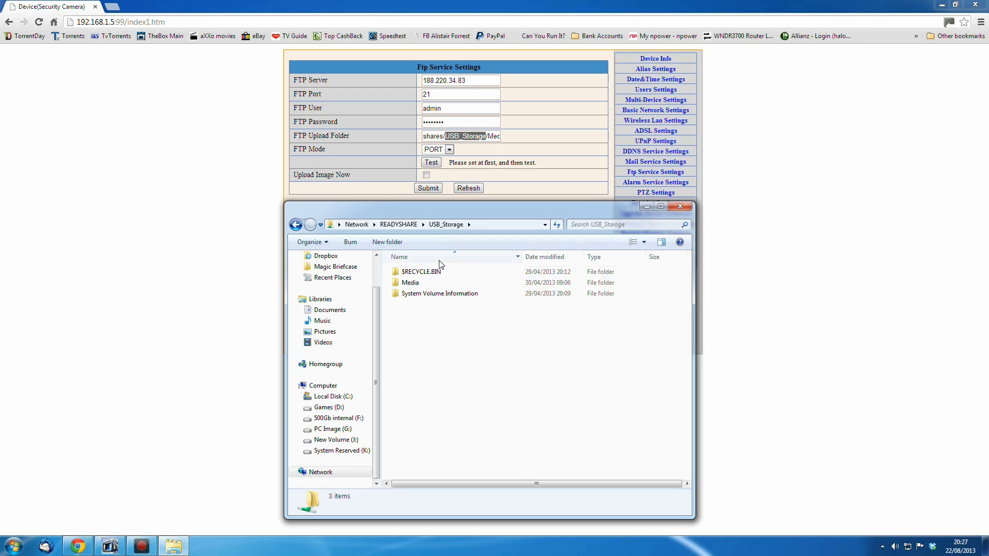
pyautogui.doubleClick(425, 292)
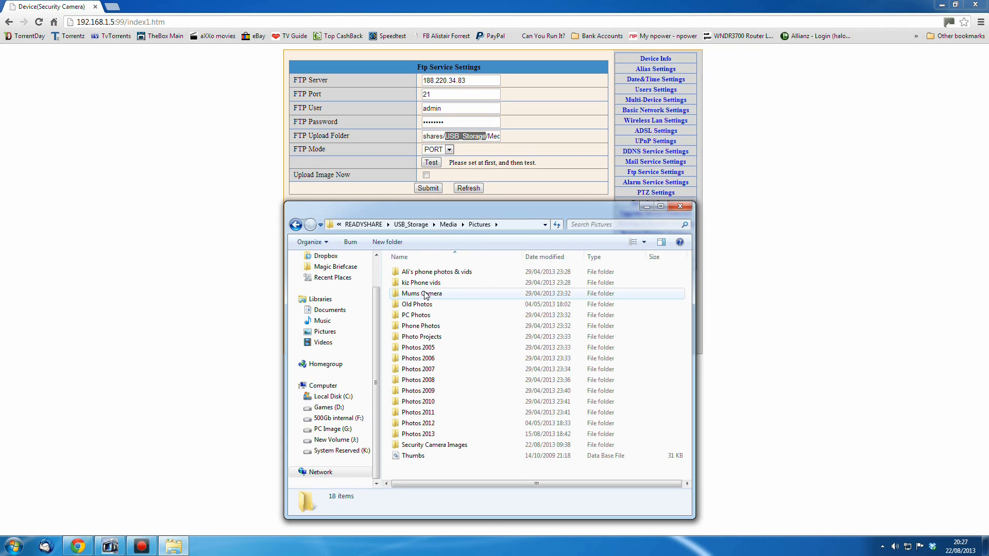
pyautogui.doubleClick(453, 444)
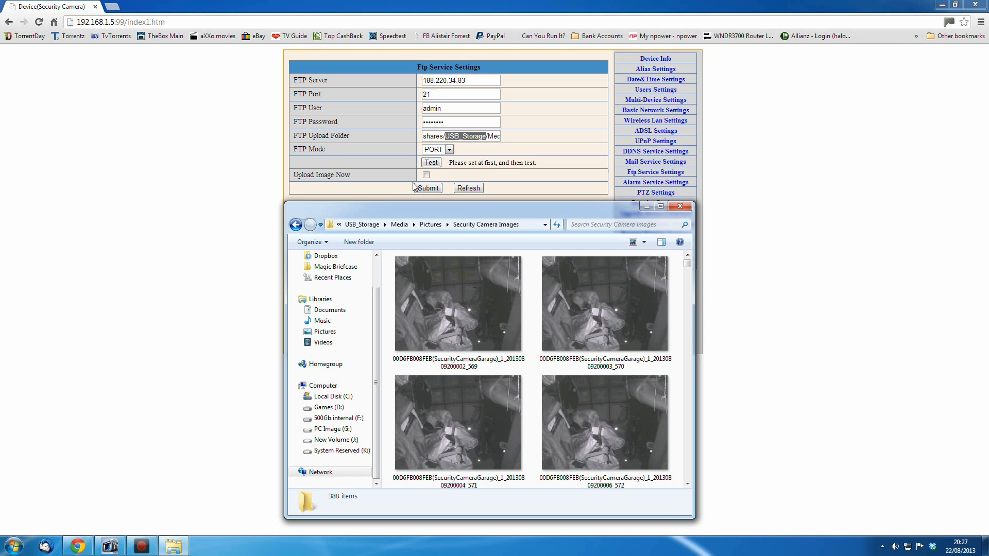
pyautogui.moveTo(687, 265); pyautogui.dragTo(688, 358)
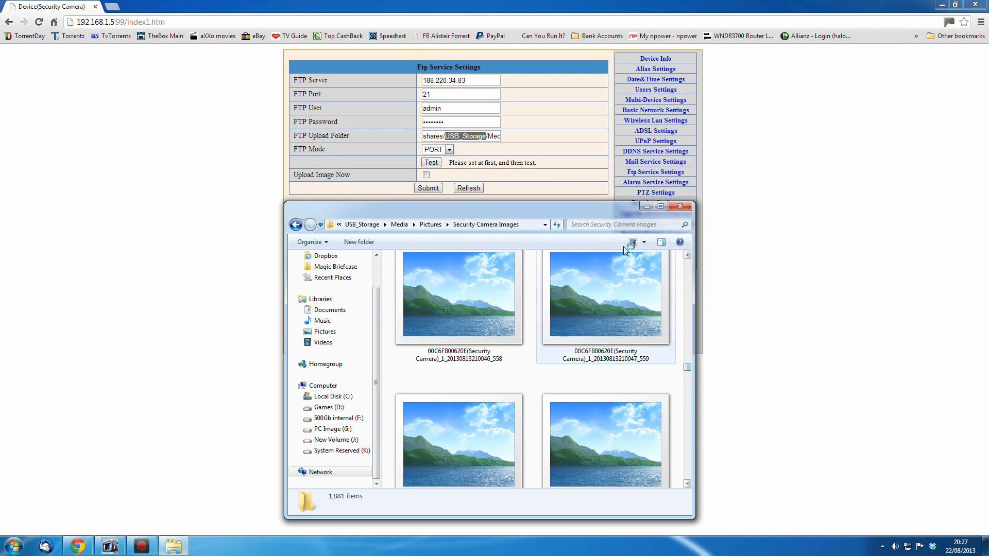
# Check the upload path again, browse from Network back through READYSHARE, USB_Storage, Media and Pictures, and close the explorer window
pyautogui.click(455, 136)
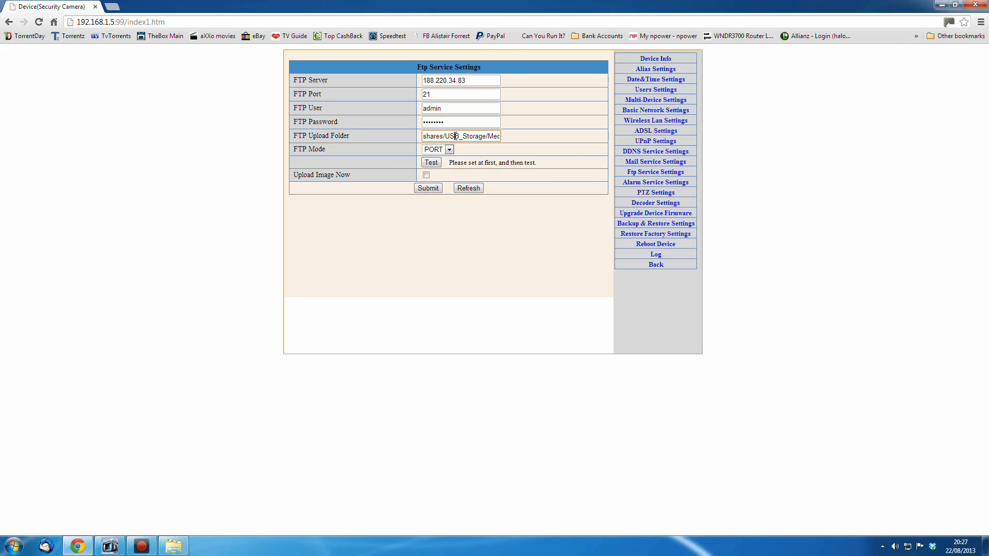
pyautogui.moveTo(464, 136)
pyautogui.mouseDown()
pyautogui.moveTo(507, 137)
pyautogui.moveTo(461, 138)
pyautogui.mouseUp()
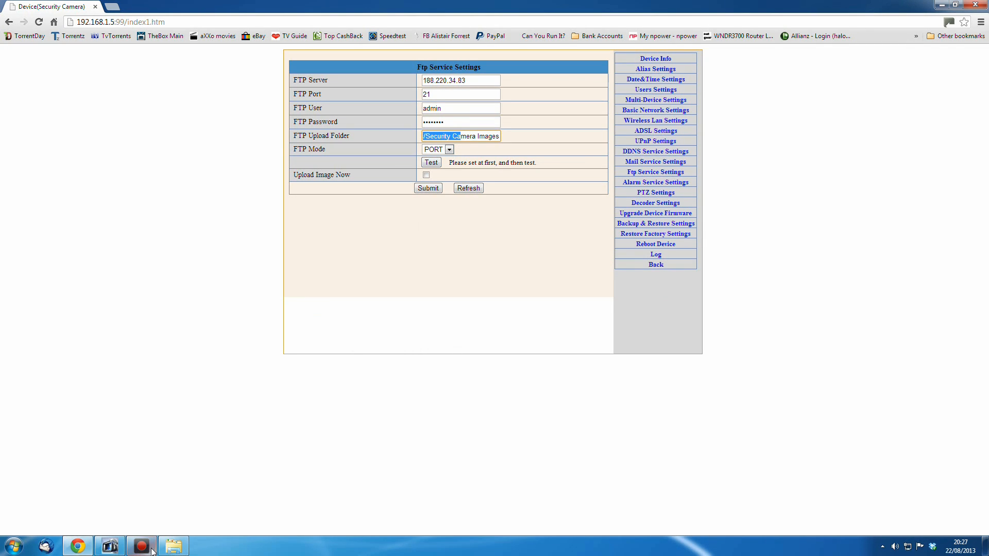
pyautogui.click(169, 548)
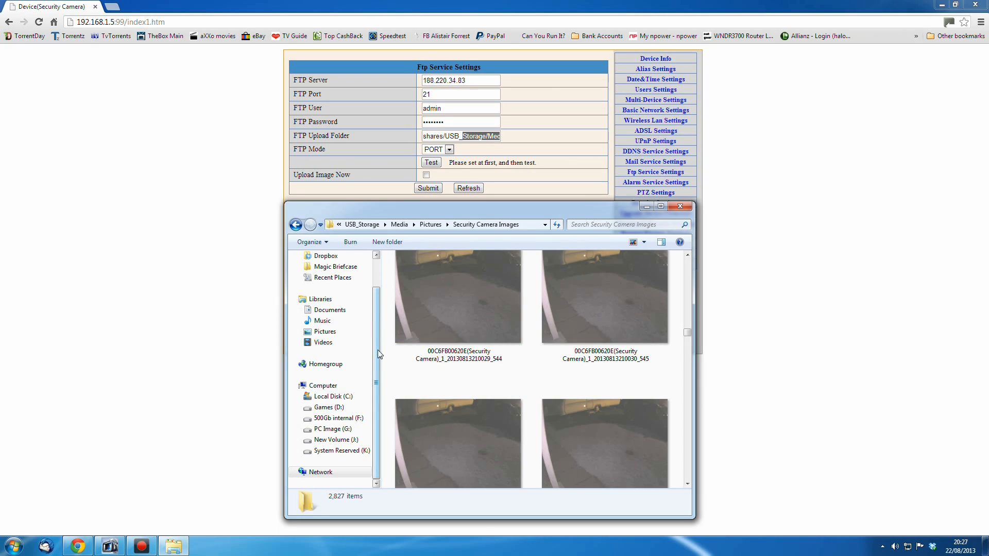
pyautogui.click(332, 472)
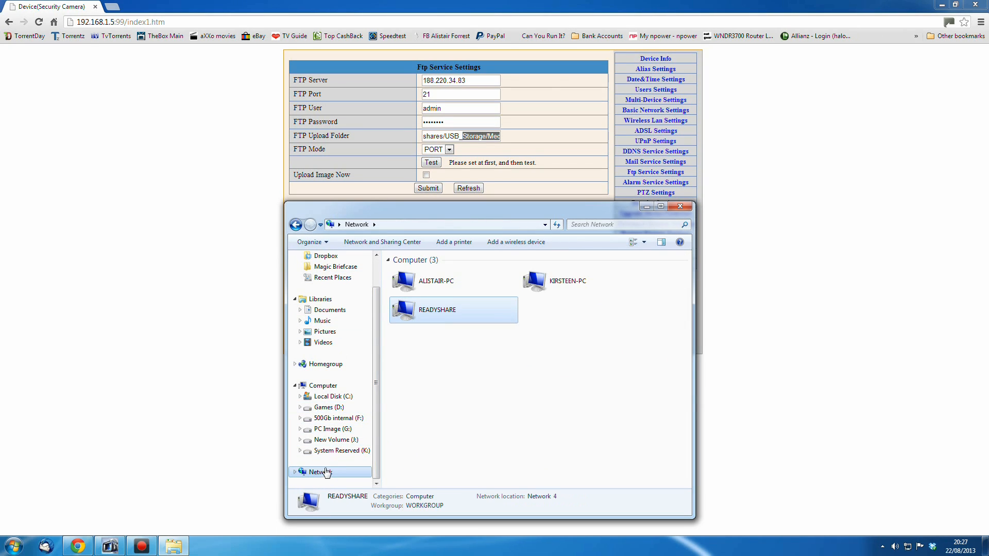
pyautogui.scroll(1, 376, 361)
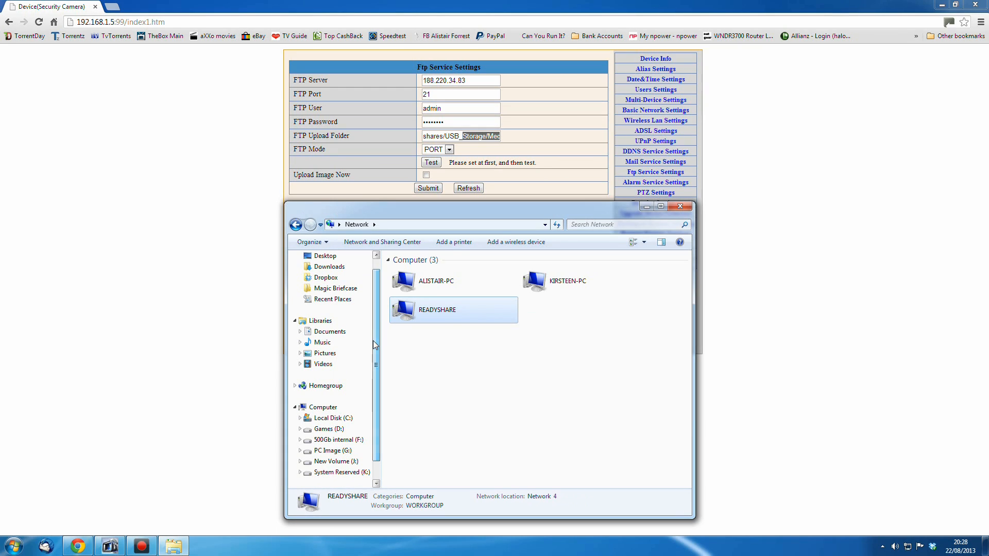
pyautogui.doubleClick(462, 304)
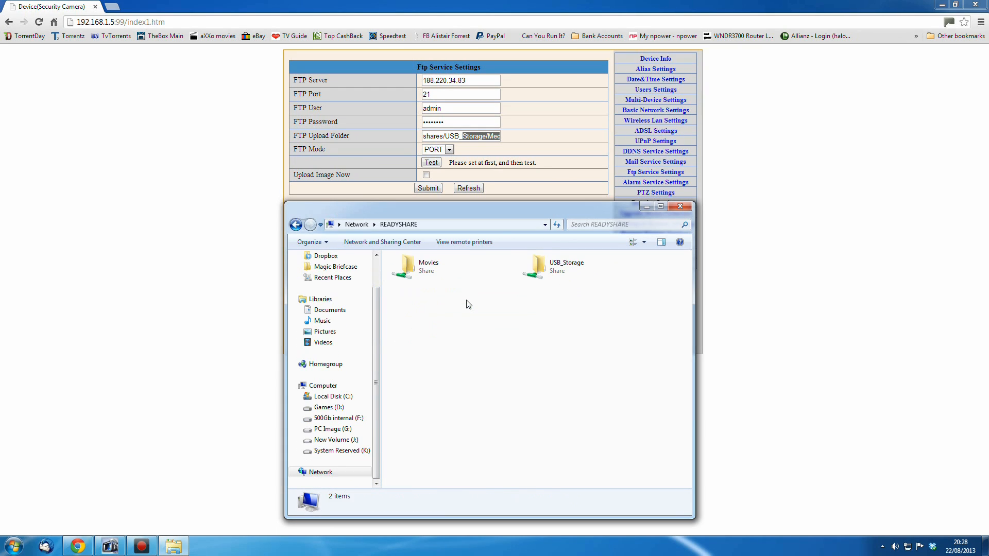
pyautogui.doubleClick(544, 275)
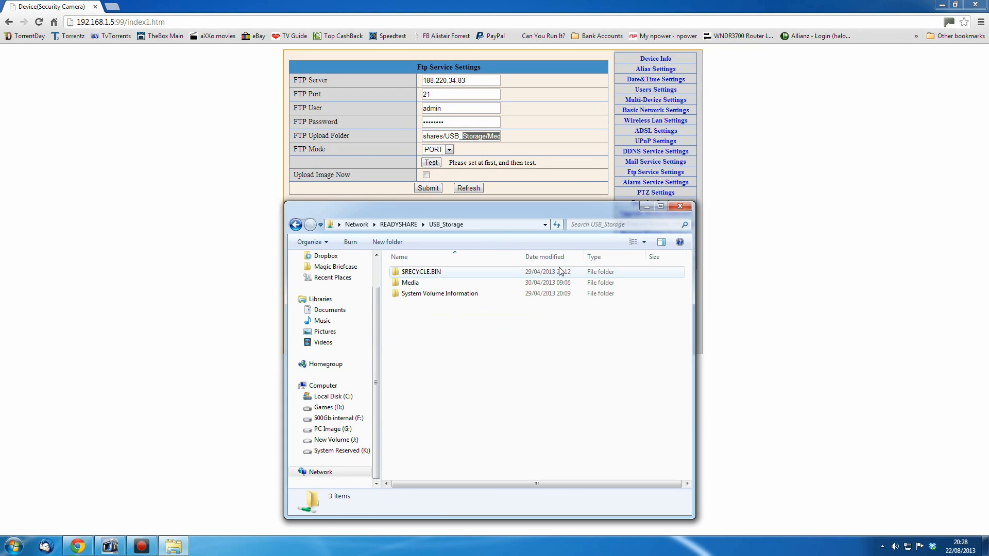
pyautogui.doubleClick(409, 283)
pyautogui.doubleClick(412, 293)
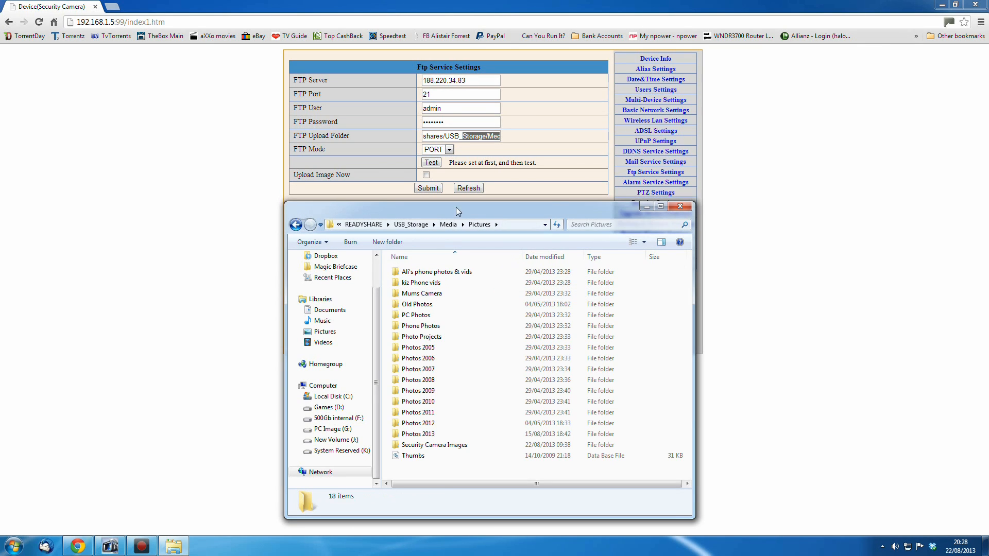
pyautogui.click(680, 206)
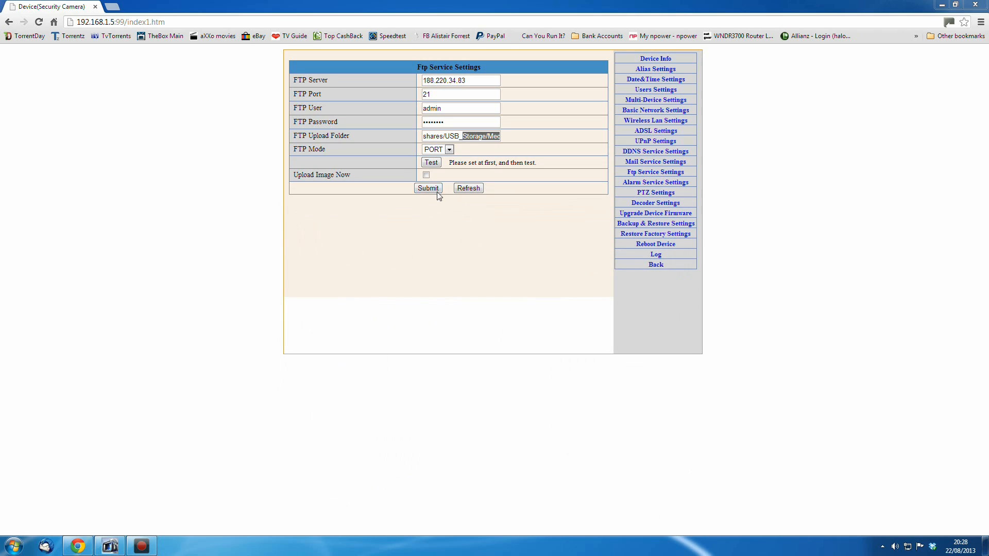
# Open the FTP Mode list to view its options and close it unchanged
pyautogui.click(467, 137)
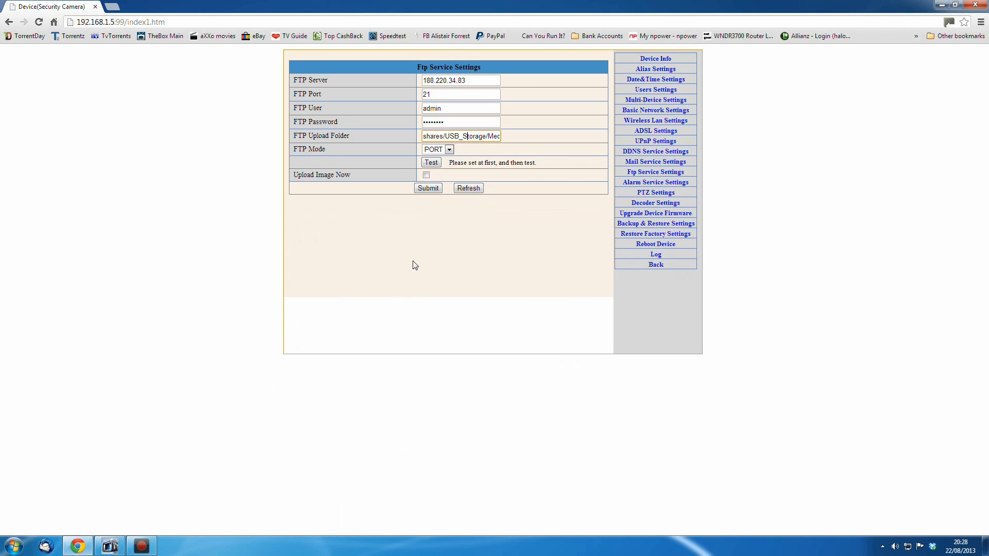
pyautogui.click(449, 150)
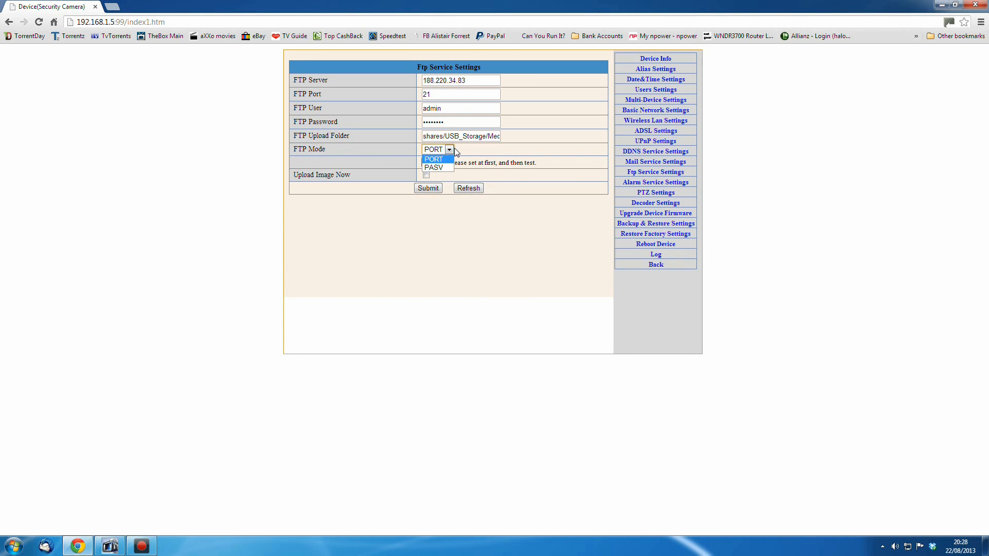
pyautogui.click(447, 150)
# Open Alarm Service Settings and view the Motion Detect Sensibility options without changing them
pyautogui.click(655, 182)
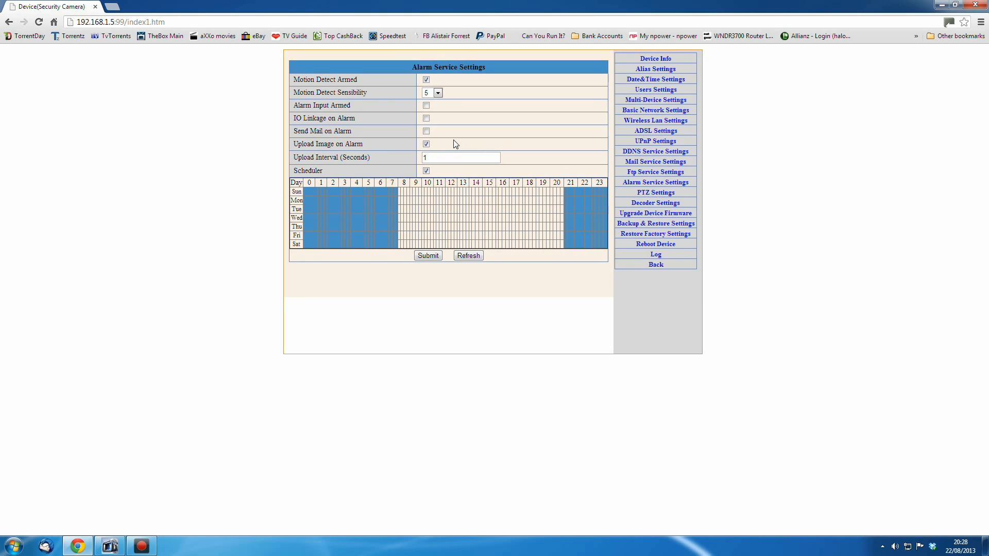
pyautogui.click(437, 94)
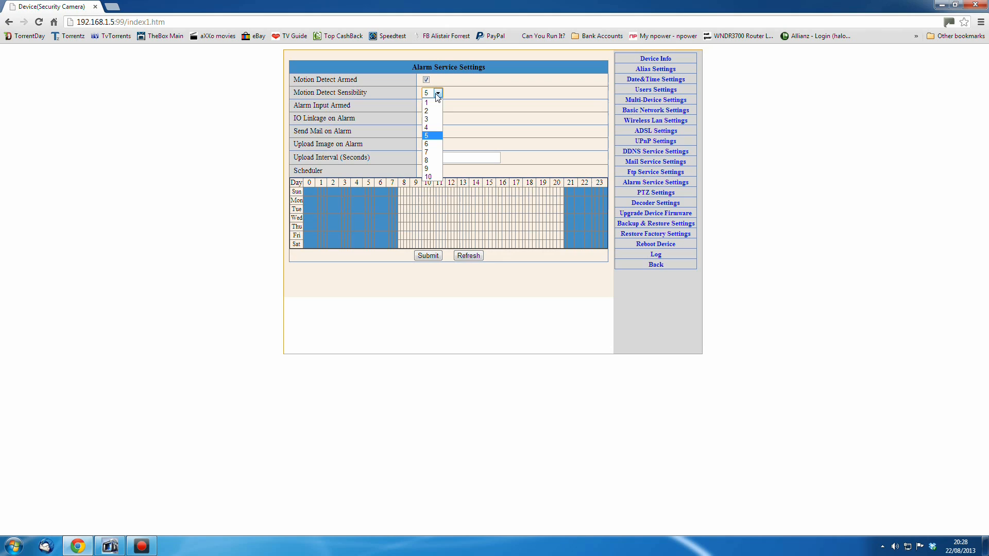
pyautogui.click(480, 98)
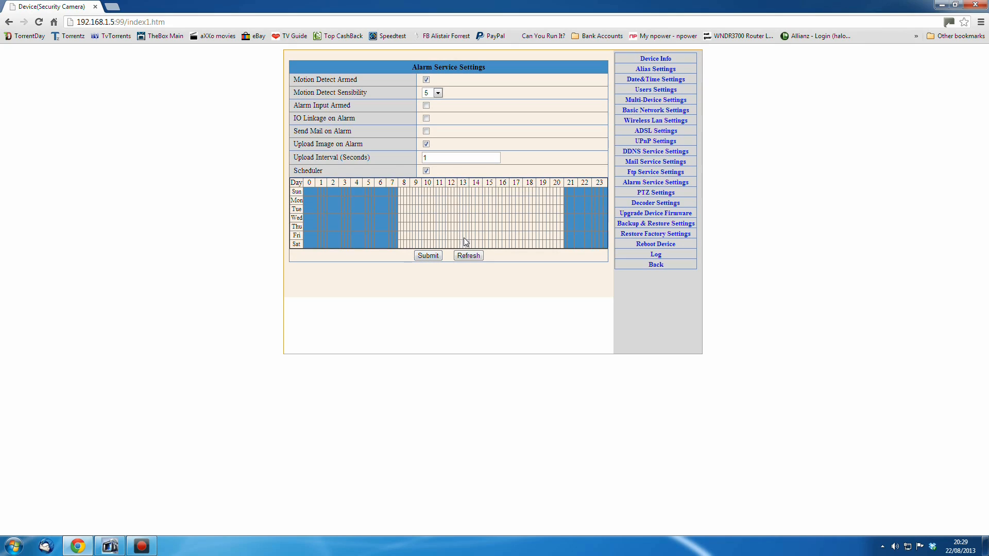
# Browse the PTZ Settings, Decoder Settings and Upgrade Device Firmware pages
pyautogui.click(651, 194)
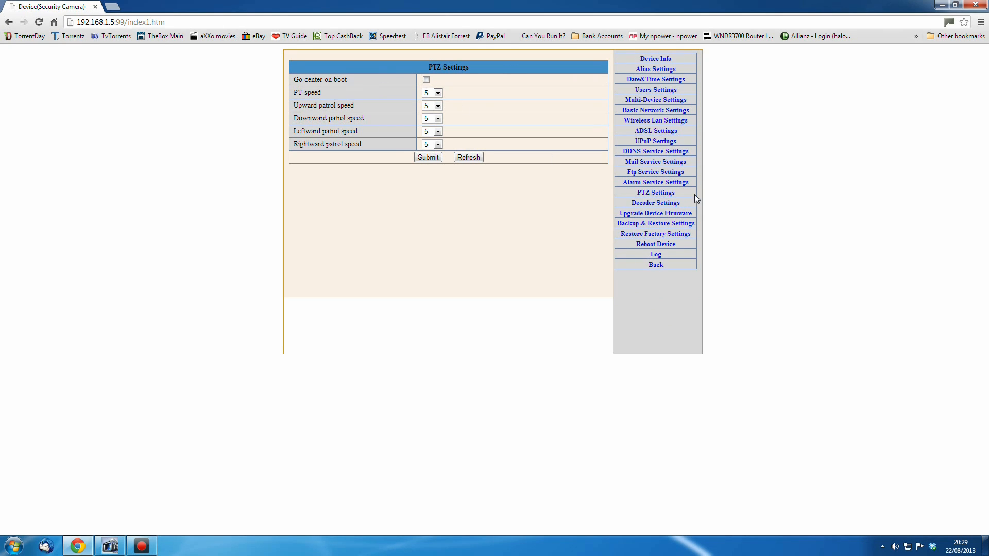
pyautogui.click(656, 203)
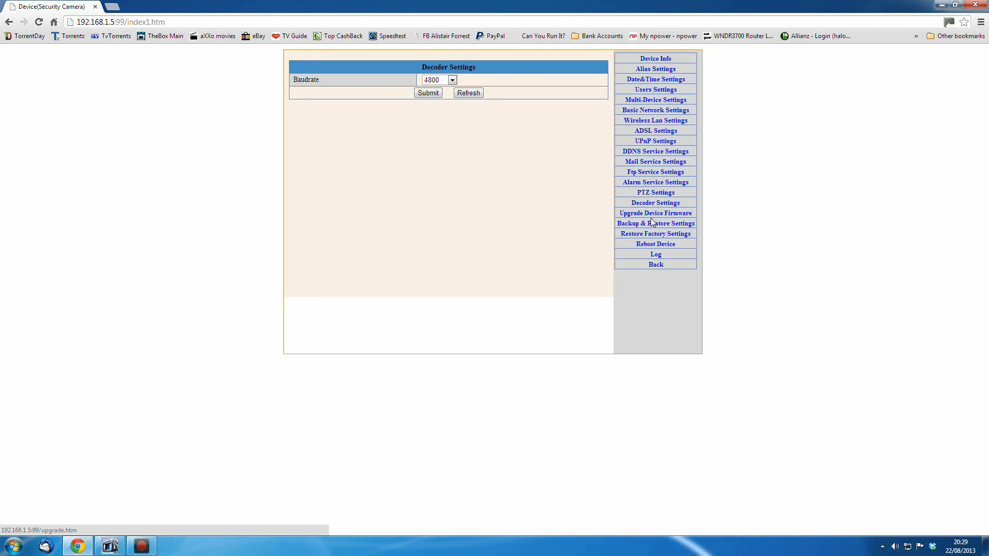
pyautogui.click(655, 214)
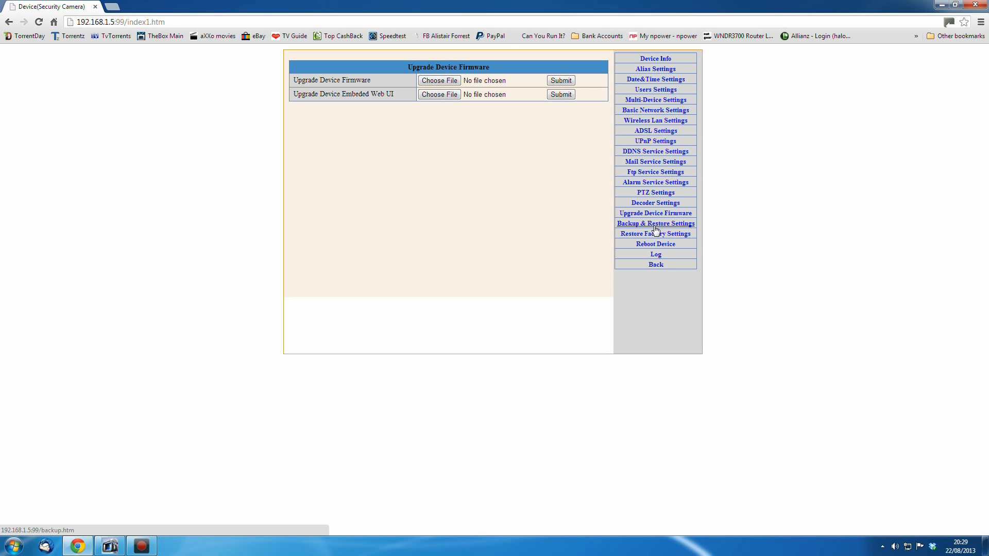
# Back up the camera's settings to a params.bin file and close the download bar
pyautogui.click(658, 226)
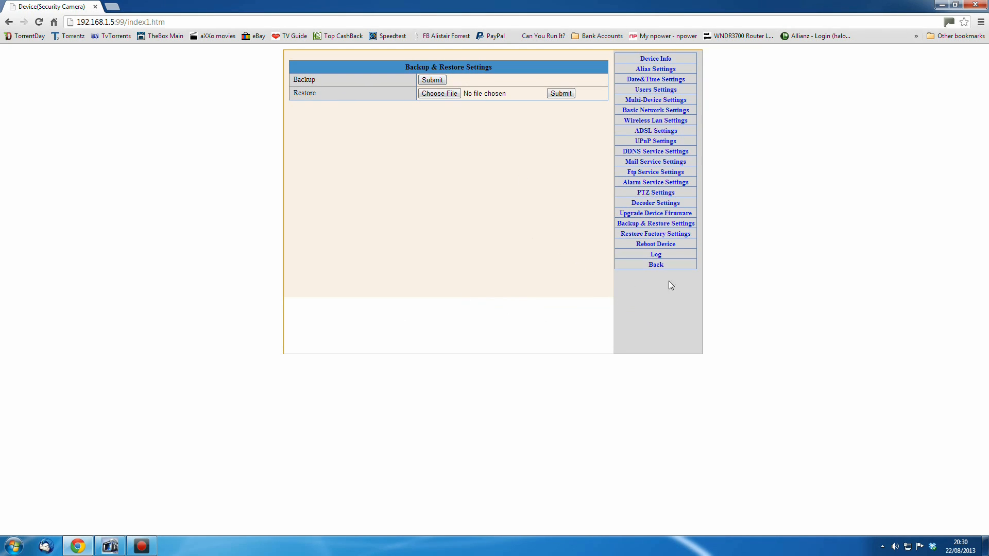
pyautogui.click(434, 80)
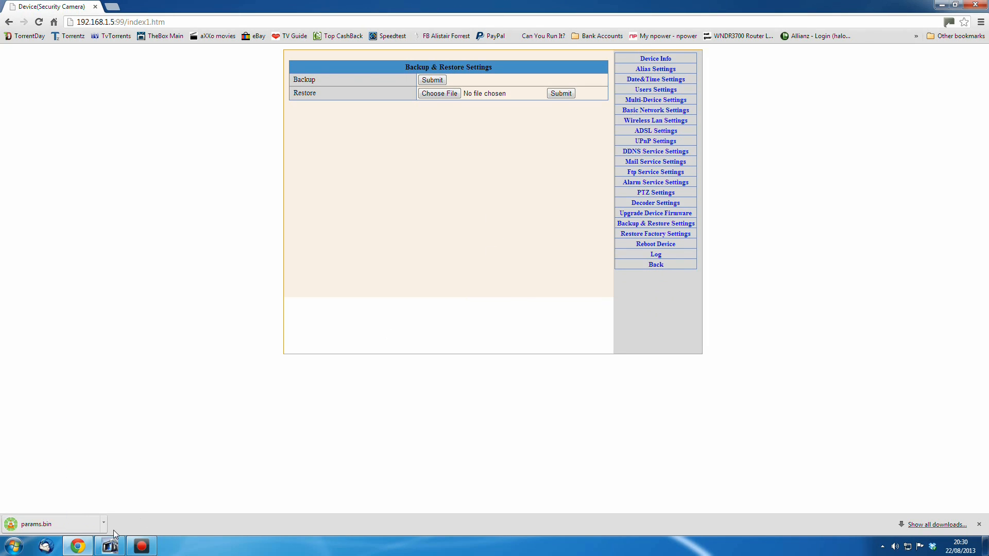
pyautogui.click(104, 524)
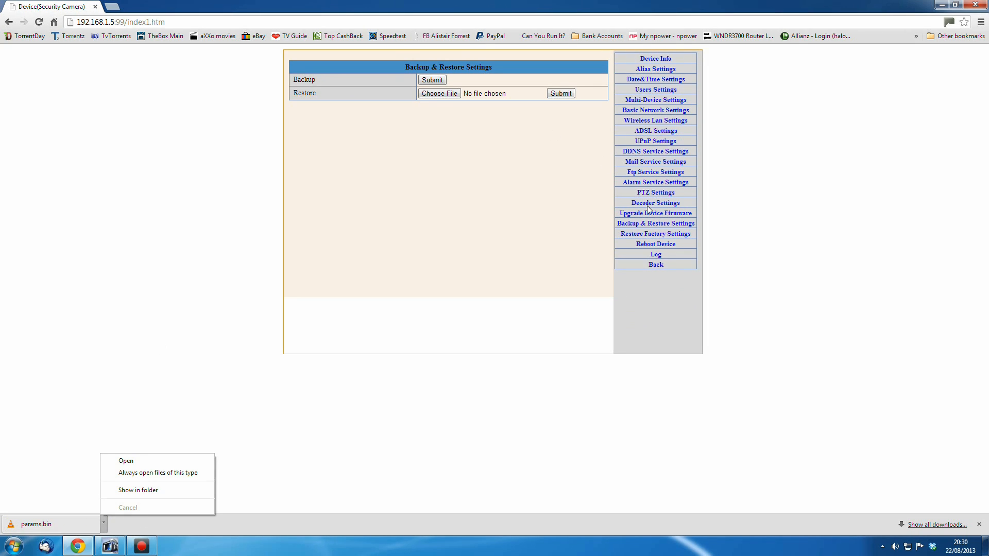
pyautogui.click(979, 524)
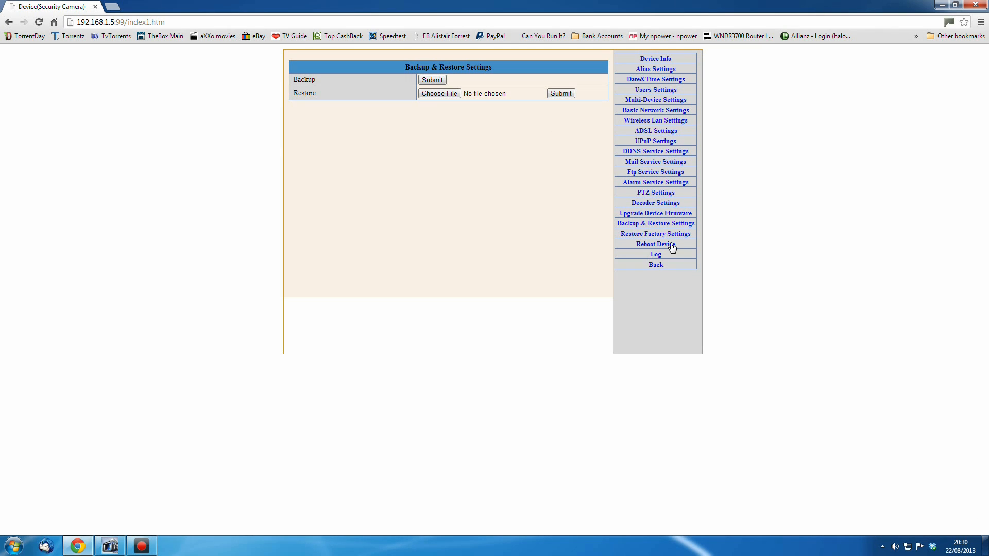
# Open the restore file chooser and close it without picking a file
pyautogui.click(436, 94)
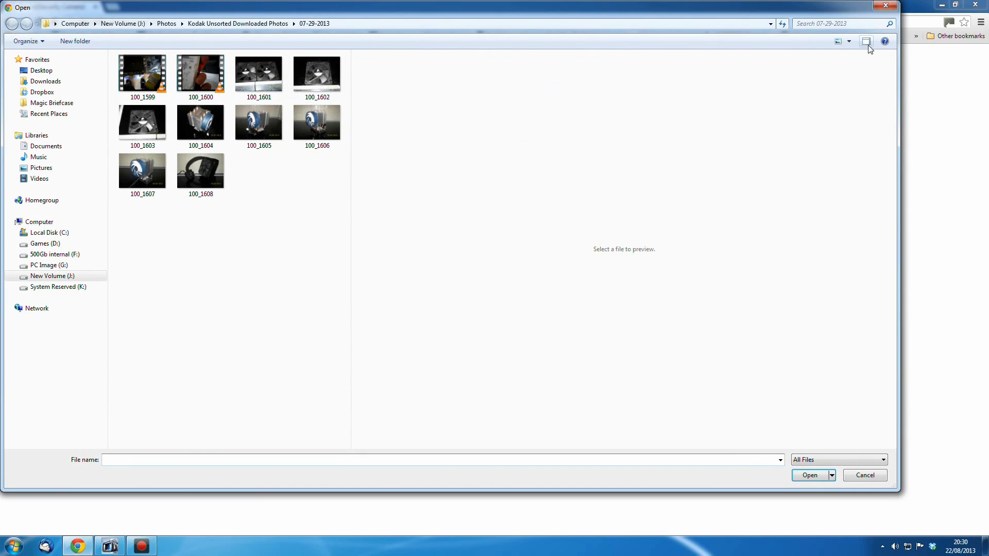
pyautogui.click(873, 10)
# Open the device log, scroll through its entries, and return with Back
pyautogui.click(656, 254)
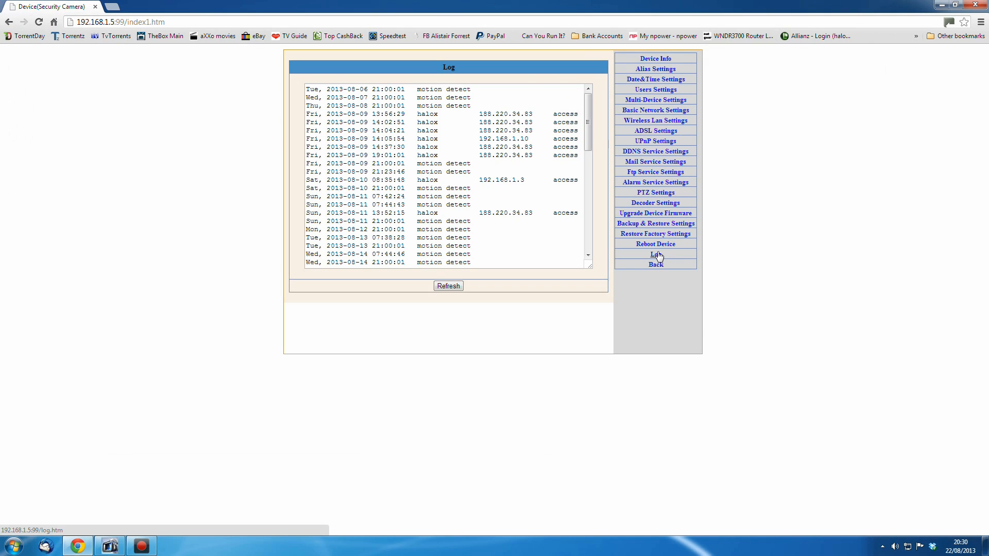
pyautogui.scroll(-2, 588, 128)
pyautogui.moveTo(588, 130)
pyautogui.mouseDown()
pyautogui.moveTo(593, 240)
pyautogui.moveTo(599, 113)
pyautogui.moveTo(592, 181)
pyautogui.moveTo(588, 130)
pyautogui.moveTo(589, 114)
pyautogui.moveTo(591, 223)
pyautogui.moveTo(589, 113)
pyautogui.mouseUp()
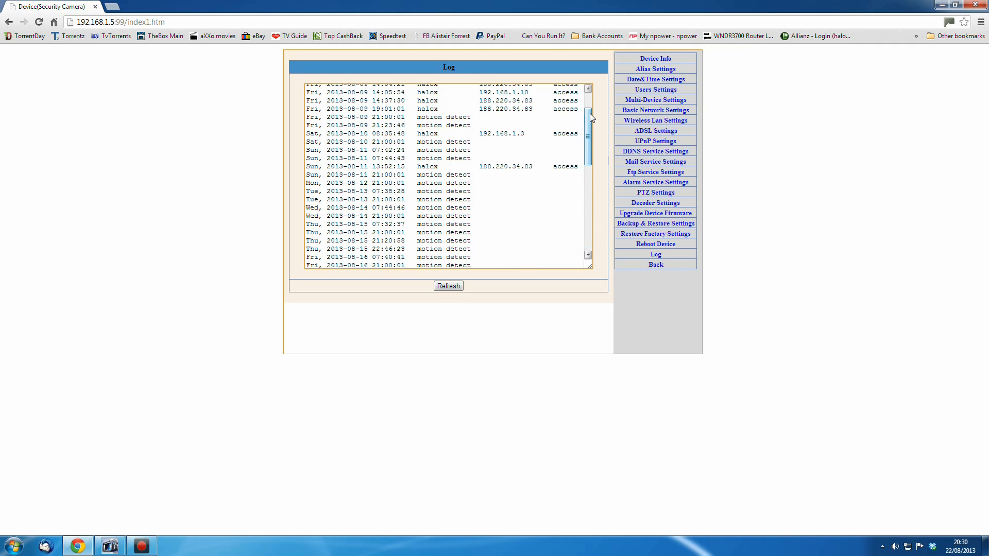
pyautogui.click(655, 263)
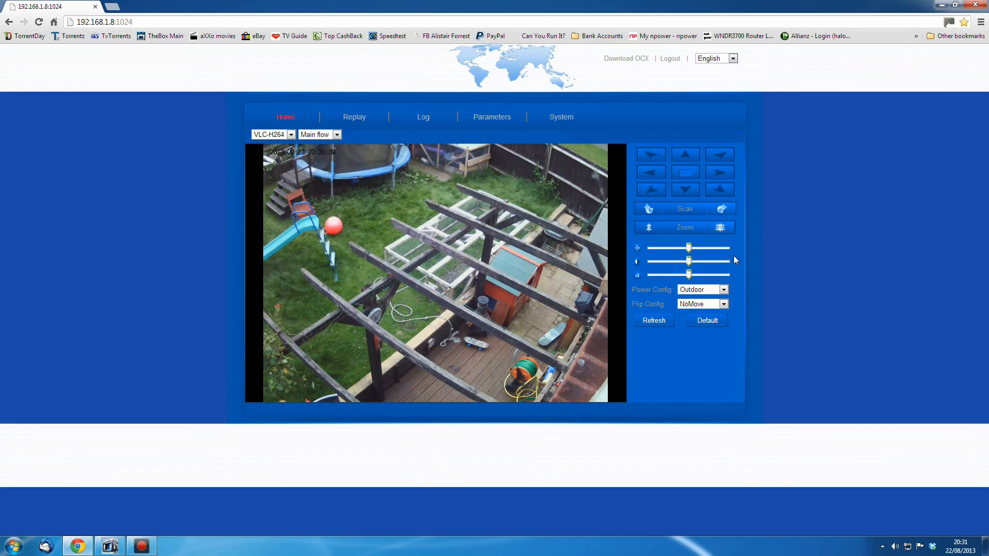
# Switch to Replay on the second camera and play back the recording from 21 August 2013
pyautogui.click(354, 117)
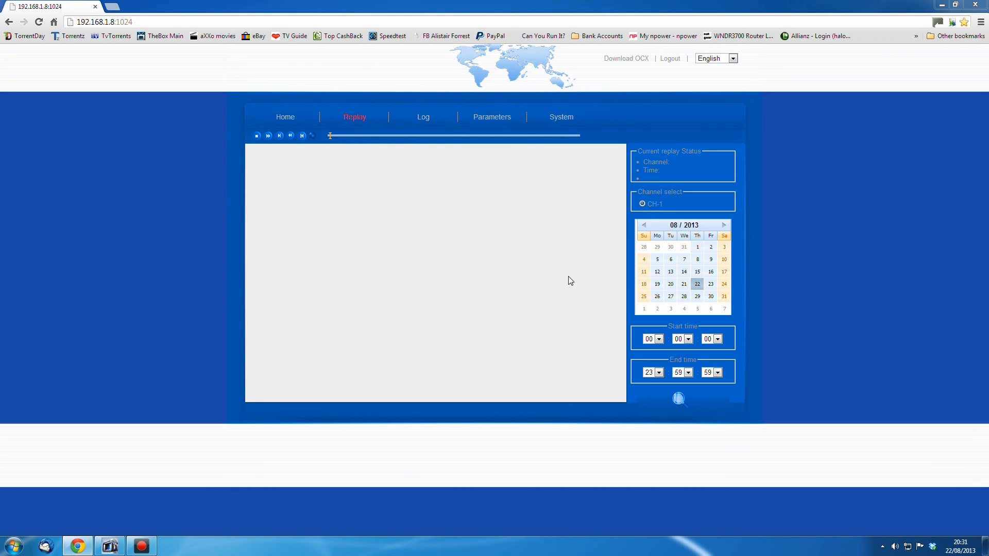
pyautogui.click(684, 285)
pyautogui.click(679, 399)
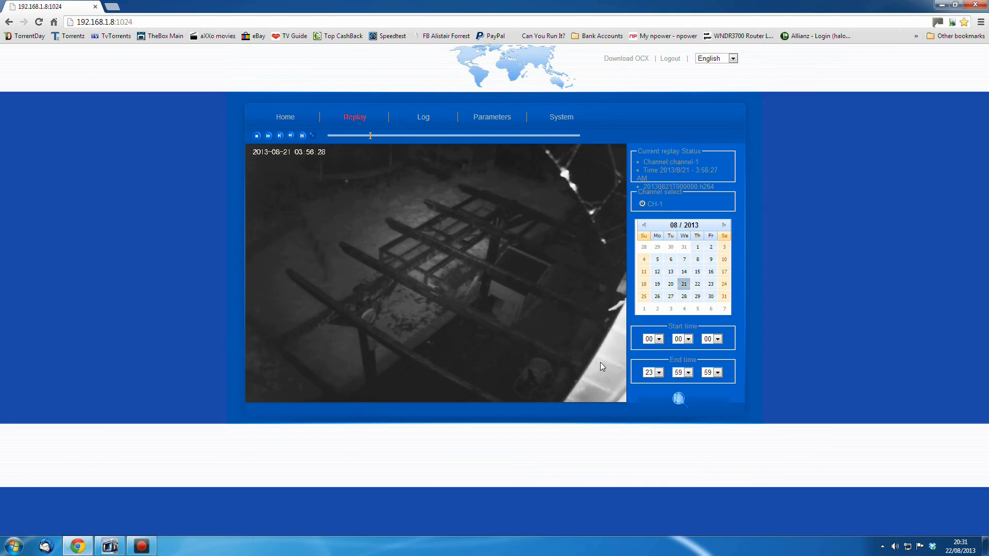
# Return to the live view and pan and tilt the camera around the garden with the direction controls
pyautogui.click(284, 118)
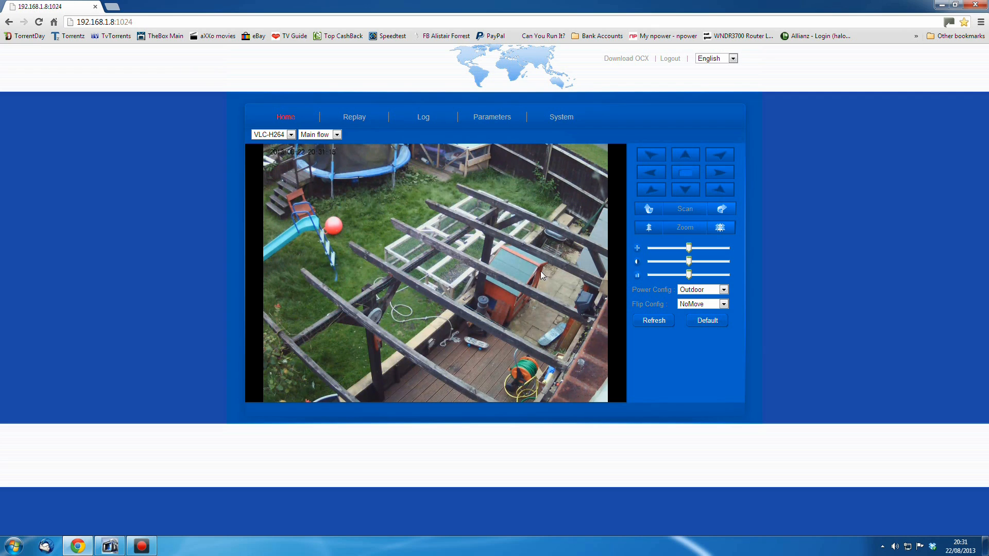
pyautogui.click(685, 194)
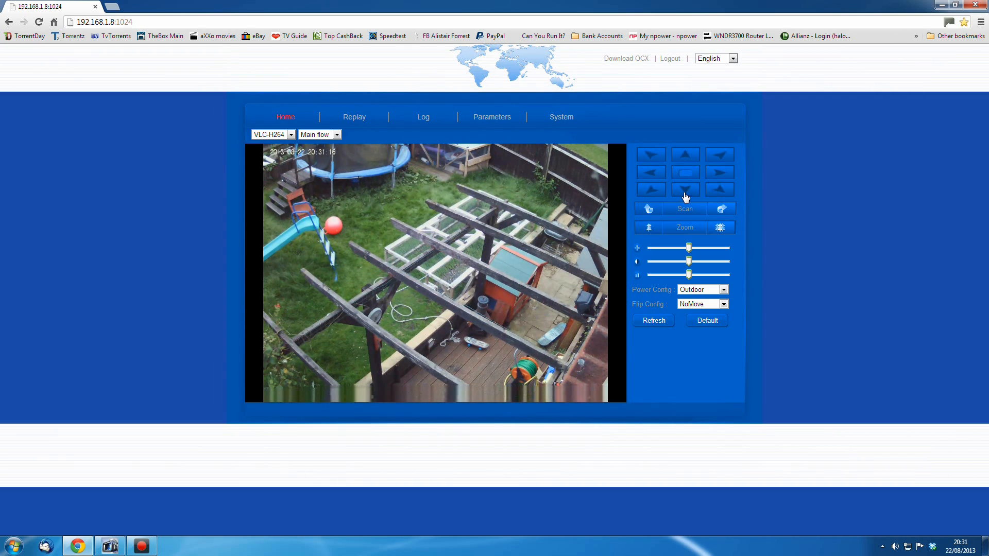
pyautogui.click(721, 175)
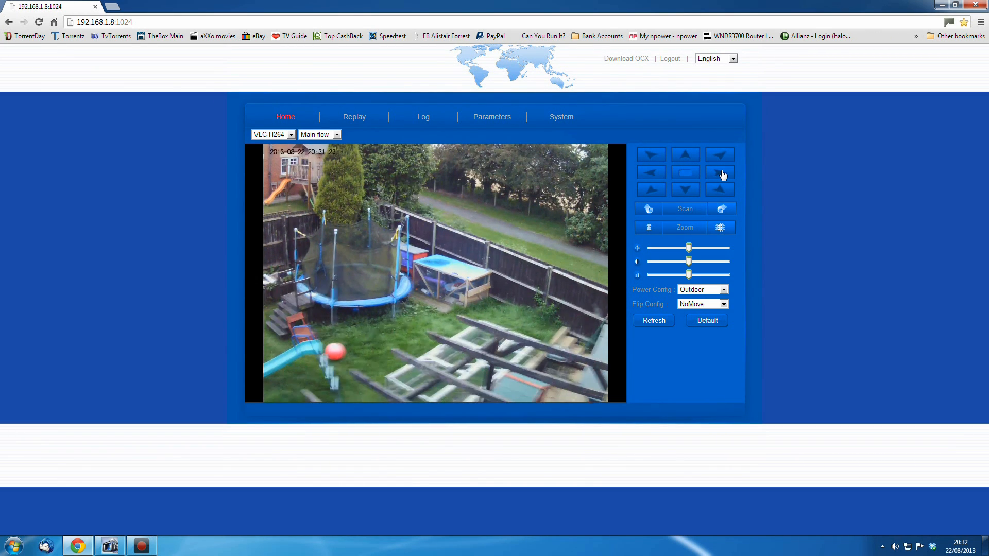
pyautogui.click(723, 176)
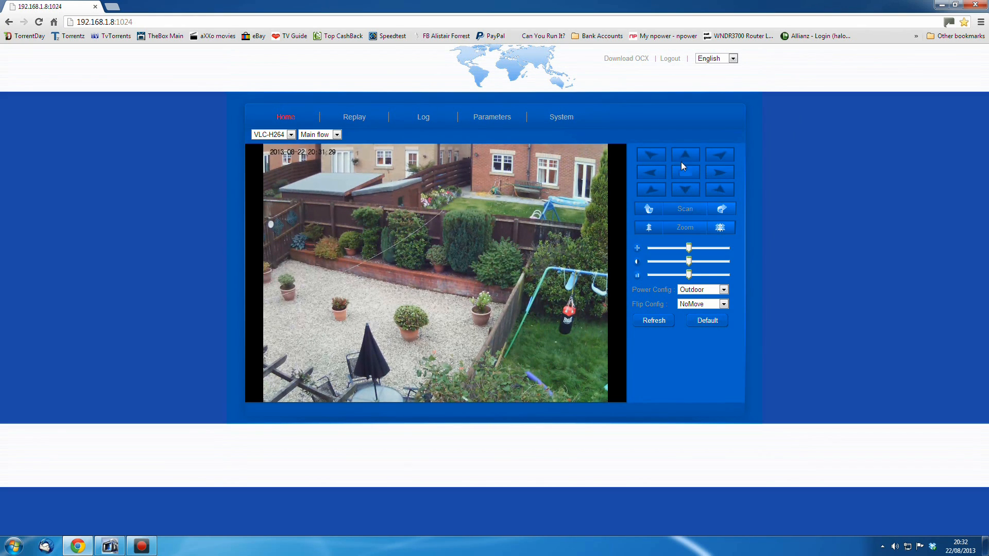
pyautogui.click(715, 176)
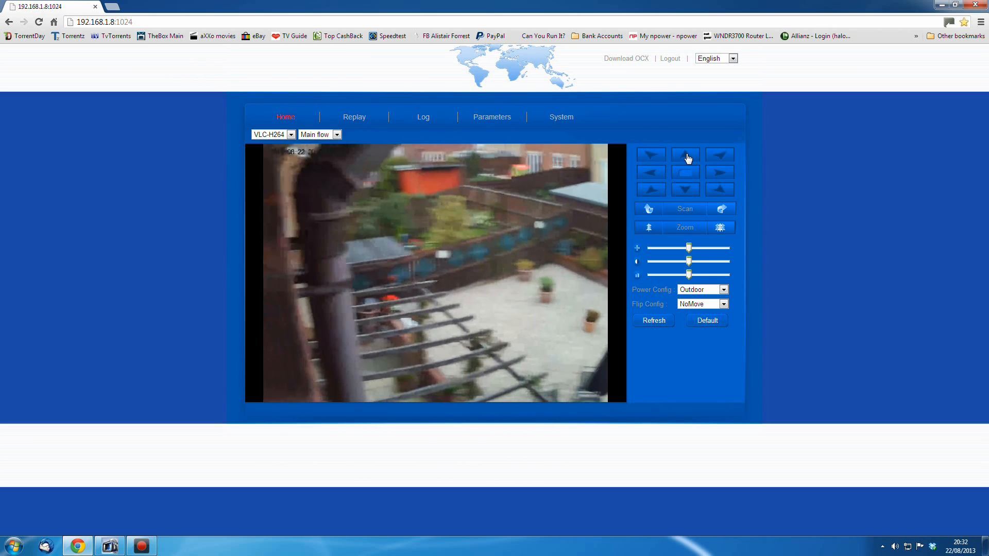
pyautogui.click(651, 178)
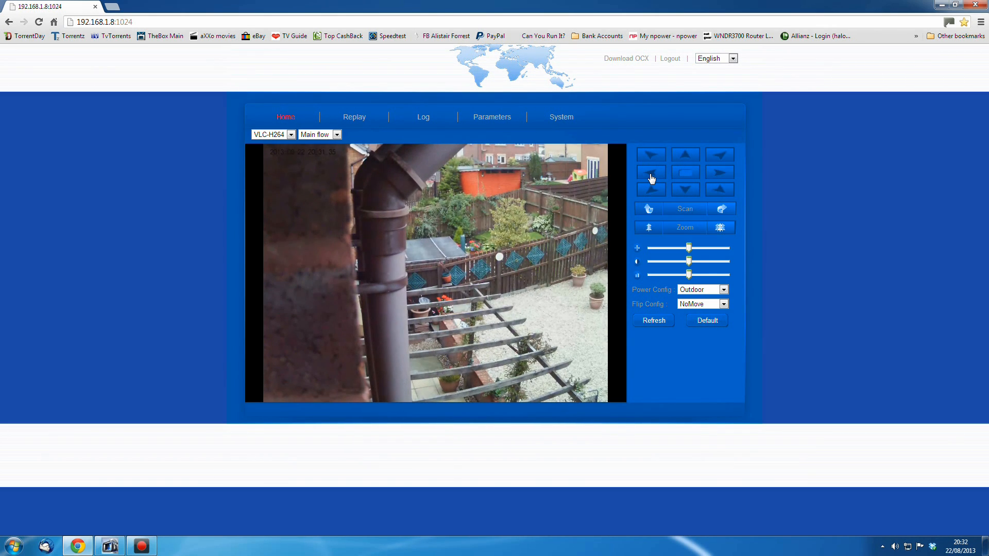
pyautogui.click(689, 158)
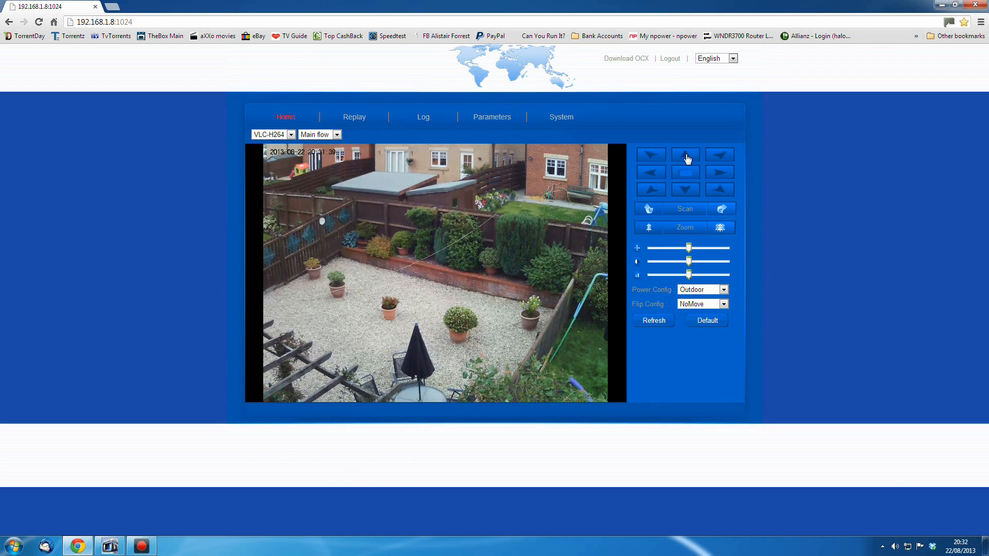
pyautogui.click(688, 158)
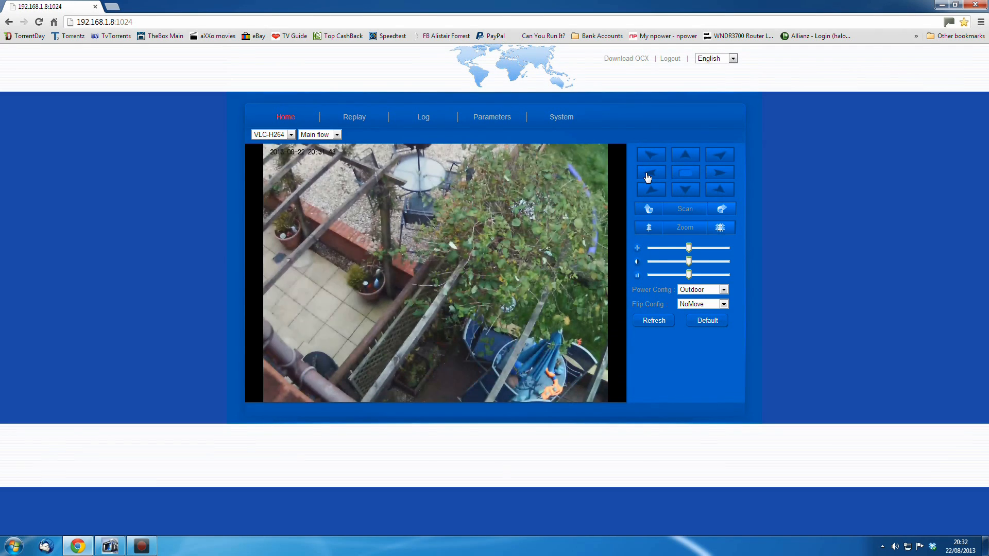
pyautogui.click(648, 177)
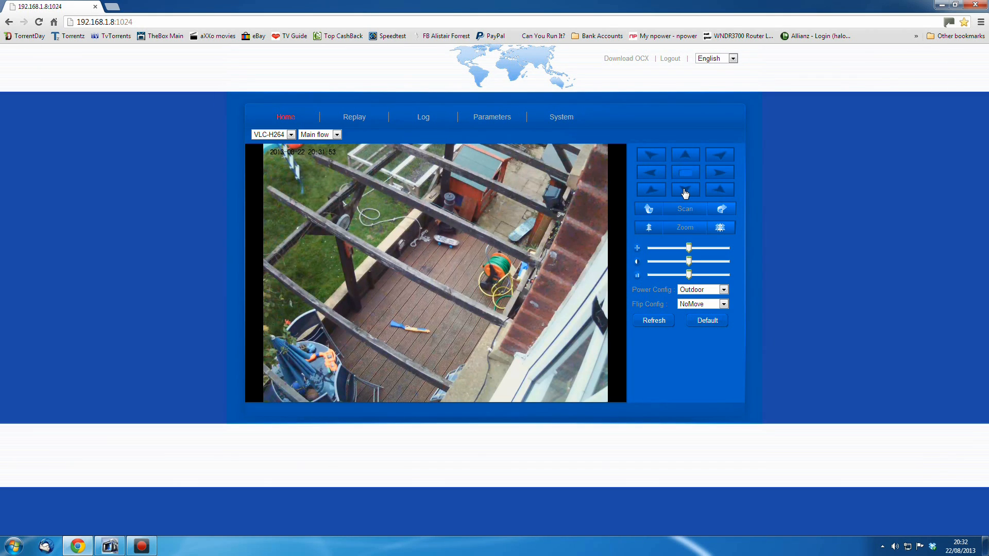
pyautogui.click(685, 192)
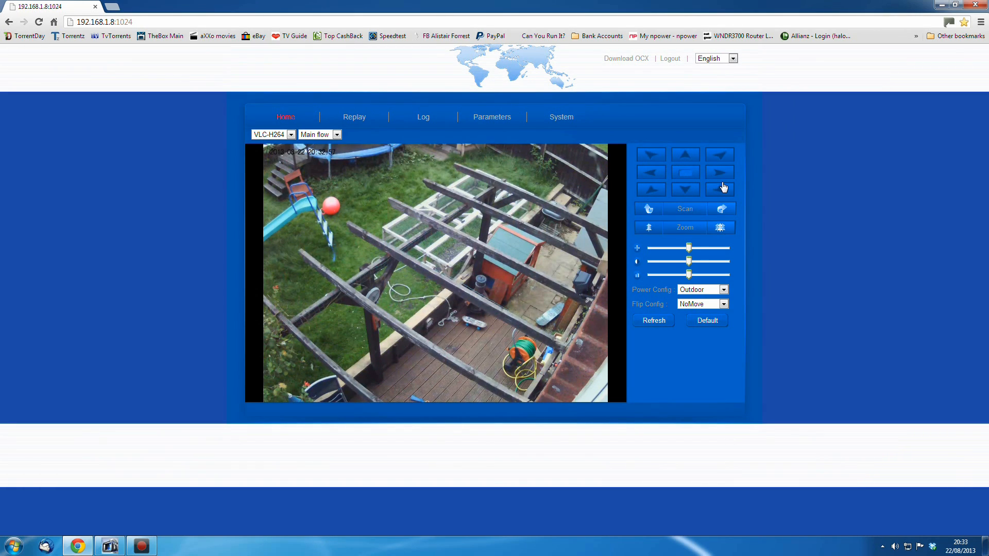
# Play back the recording from 20 August 2013 in Replay
pyautogui.click(356, 118)
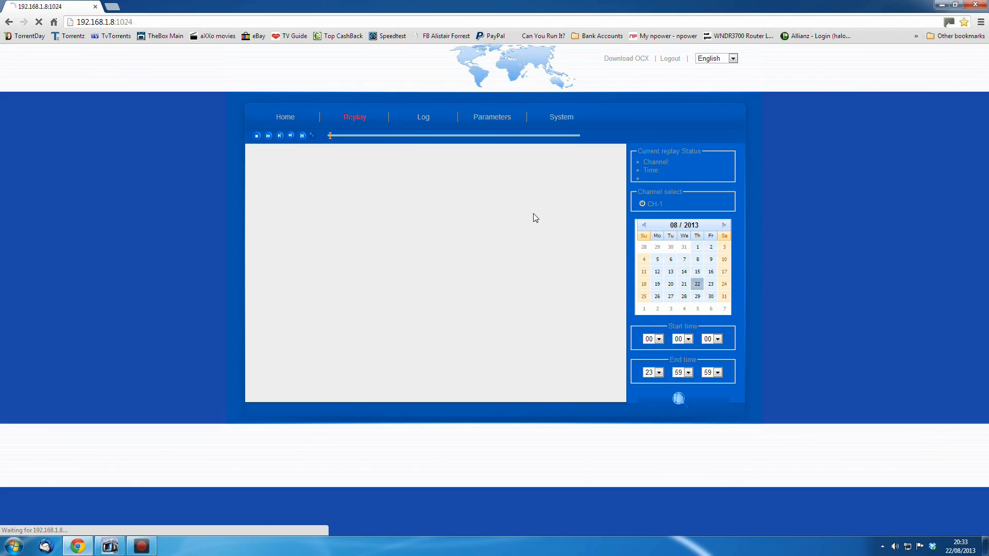
pyautogui.click(671, 287)
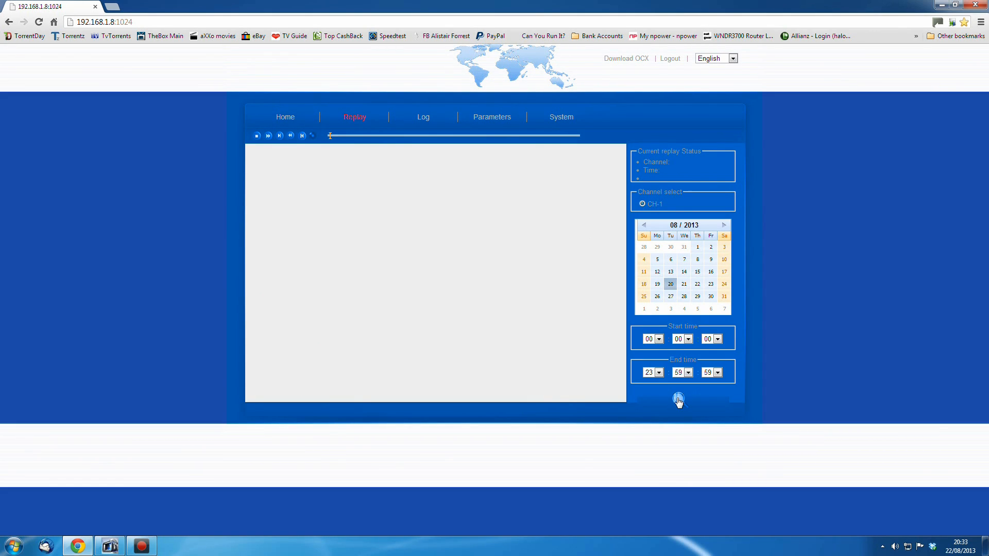
pyautogui.click(679, 399)
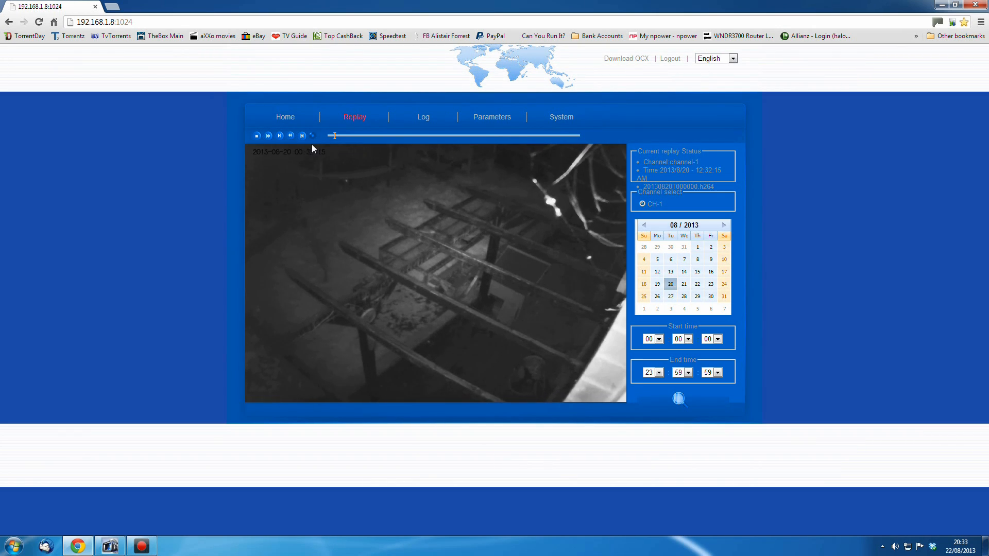
# Search the event log for events on 21 August 2013
pyautogui.click(285, 117)
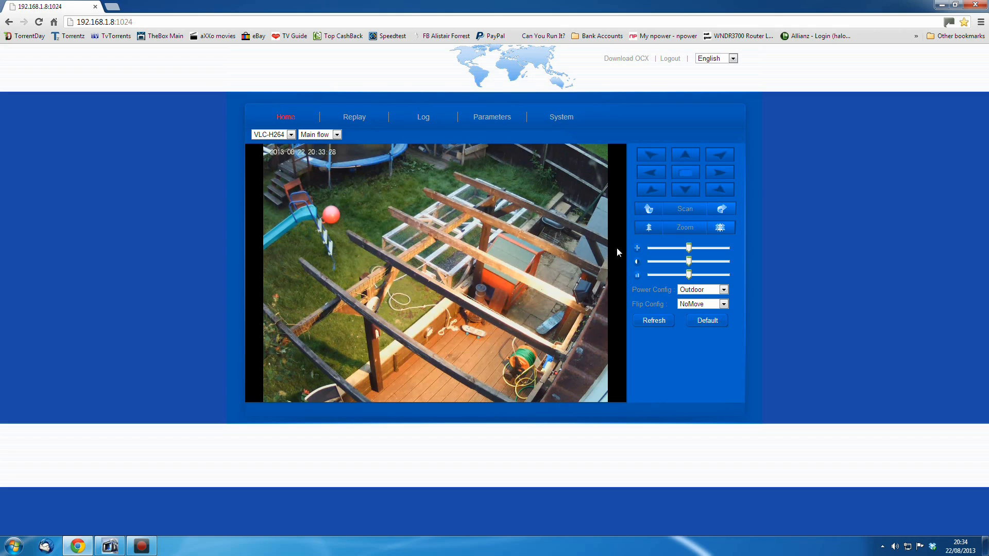
pyautogui.click(421, 117)
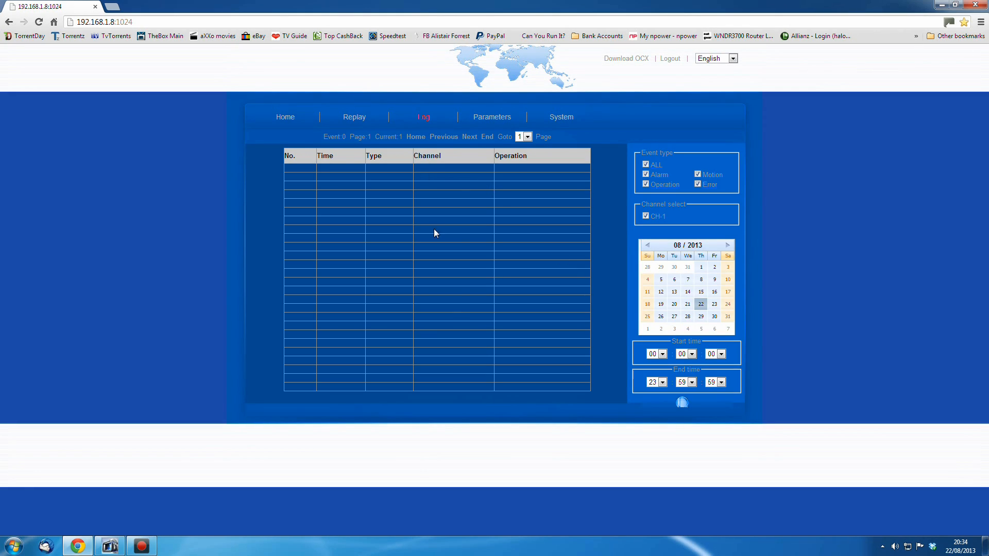
pyautogui.click(688, 304)
pyautogui.click(688, 405)
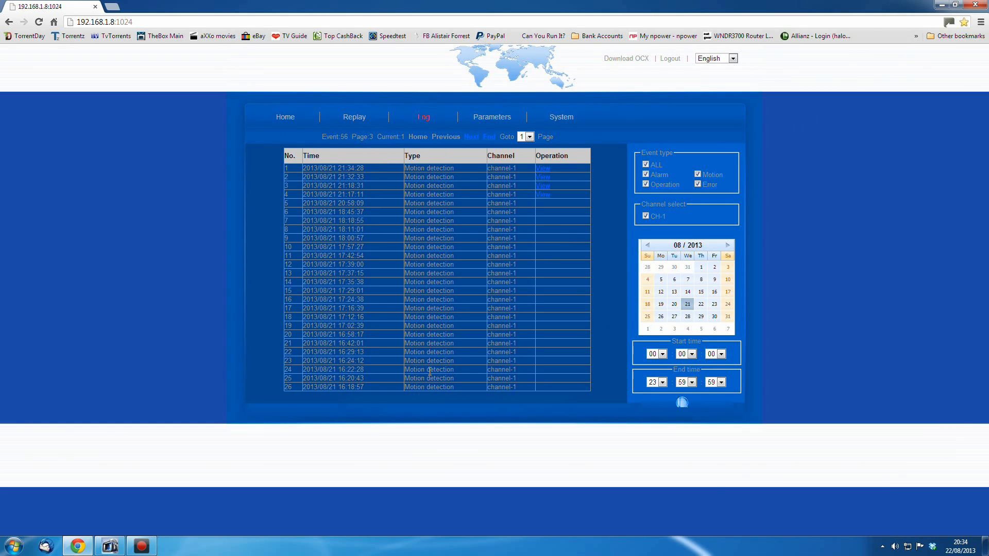
# Browse the Network, Video Parameter, DDNS & UPnP and Video Cover parameter pages
pyautogui.click(489, 117)
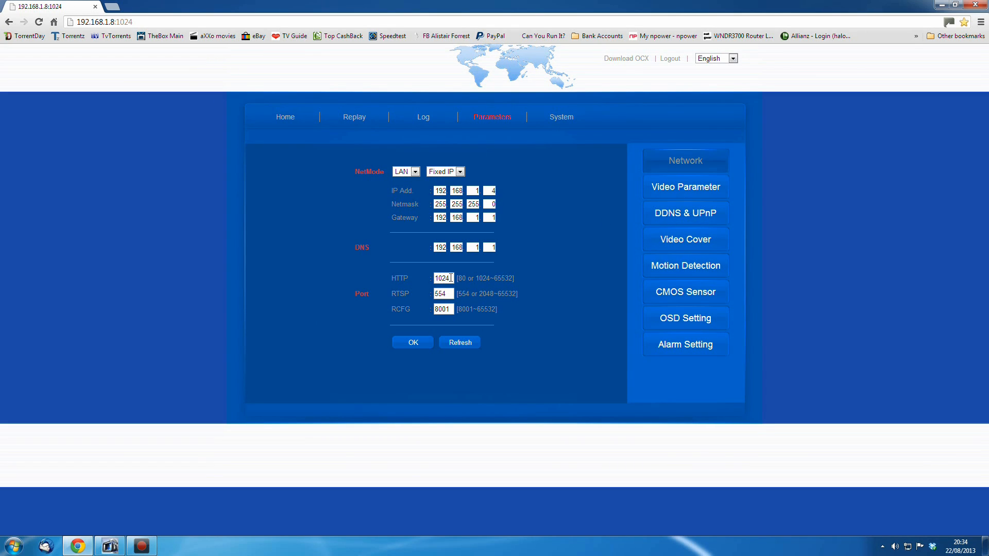
pyautogui.click(673, 188)
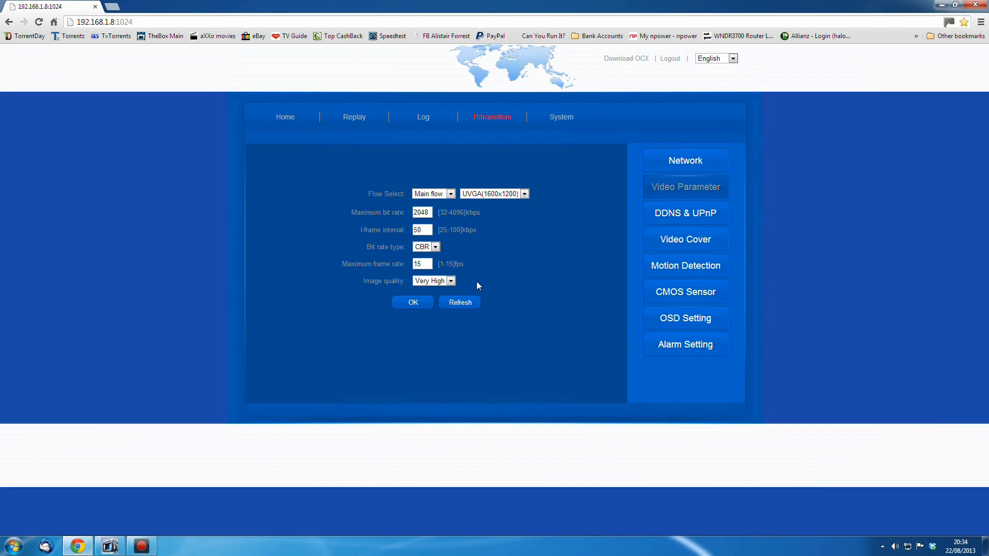
pyautogui.click(669, 215)
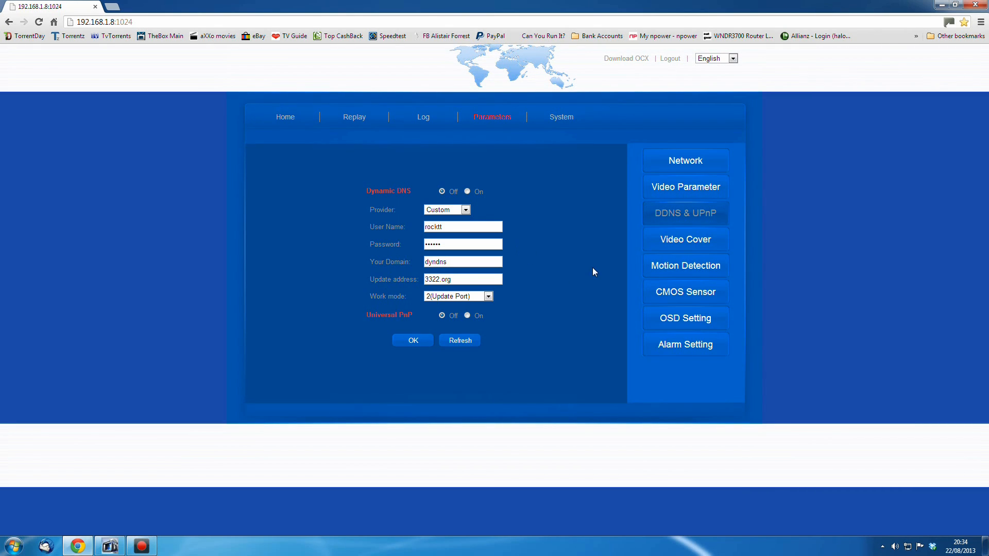
pyautogui.click(683, 242)
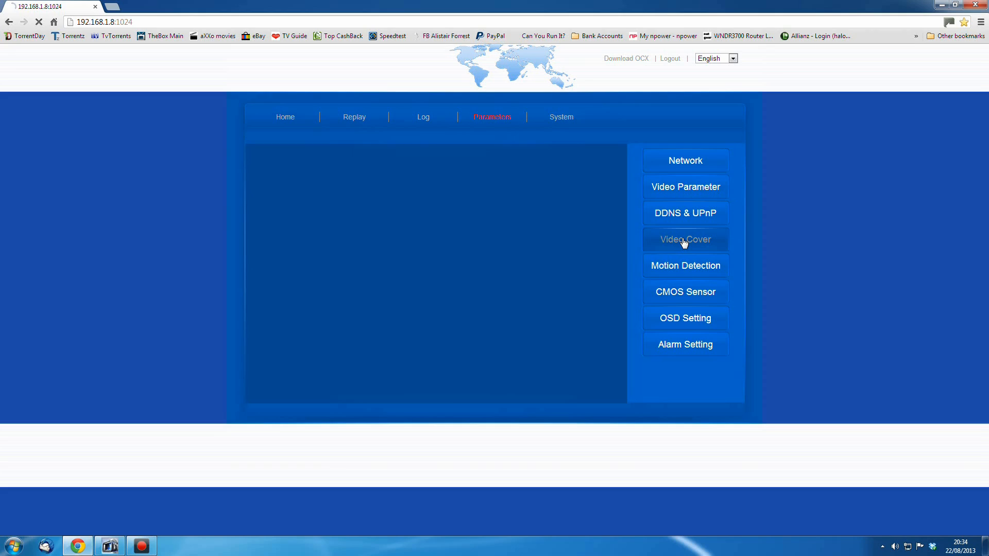
# Browse the Motion Detection, CMOS Sensor, OSD Setting and Alarm Setting parameter pages
pyautogui.click(684, 264)
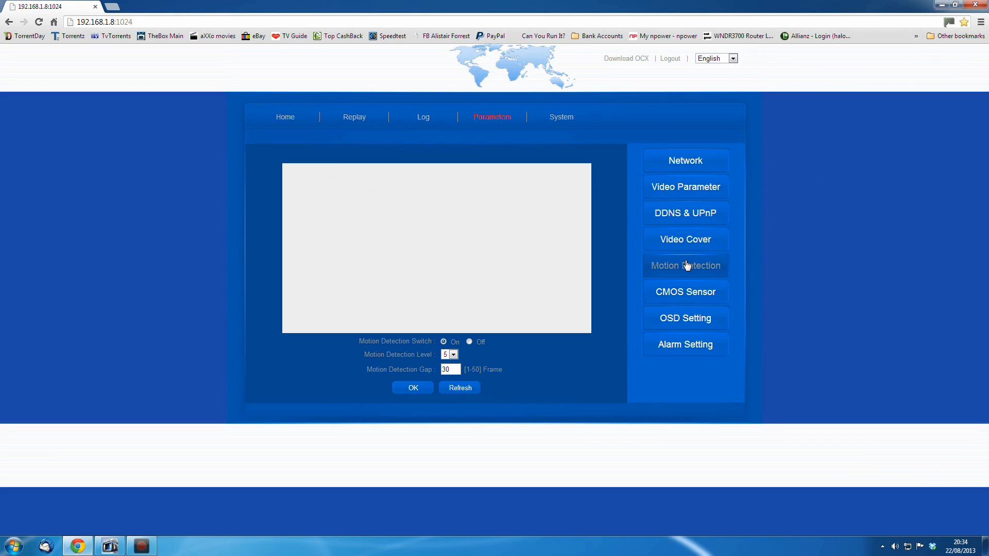
pyautogui.click(684, 292)
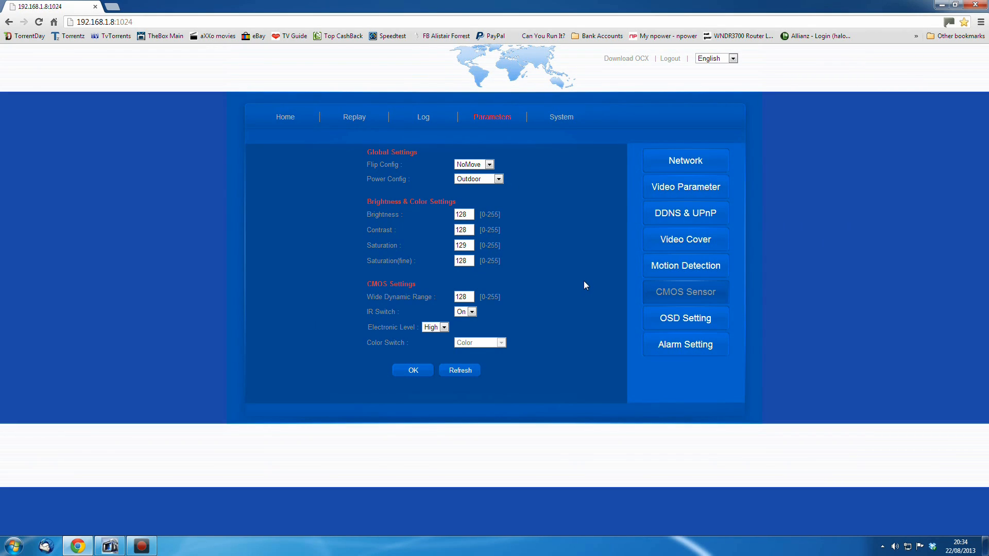
pyautogui.click(676, 315)
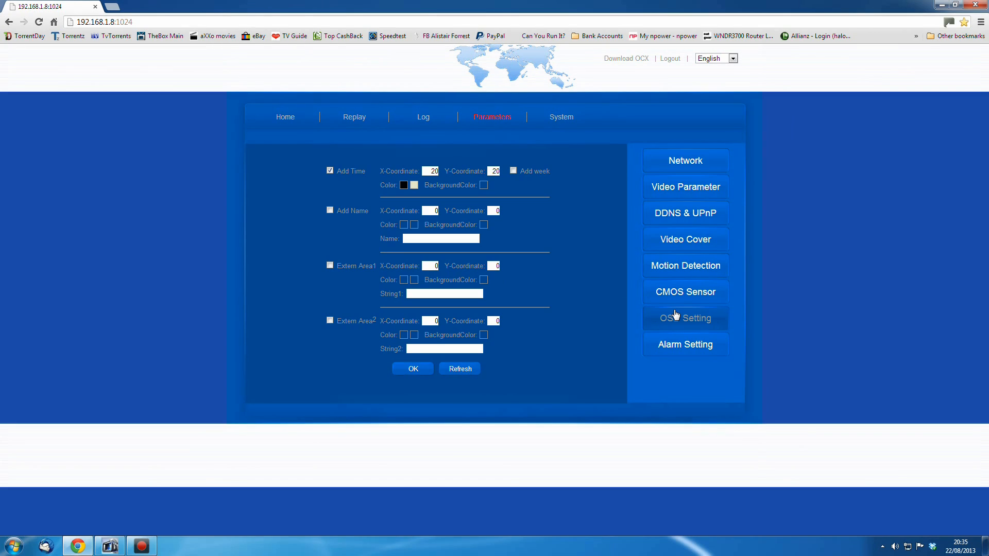
pyautogui.click(687, 344)
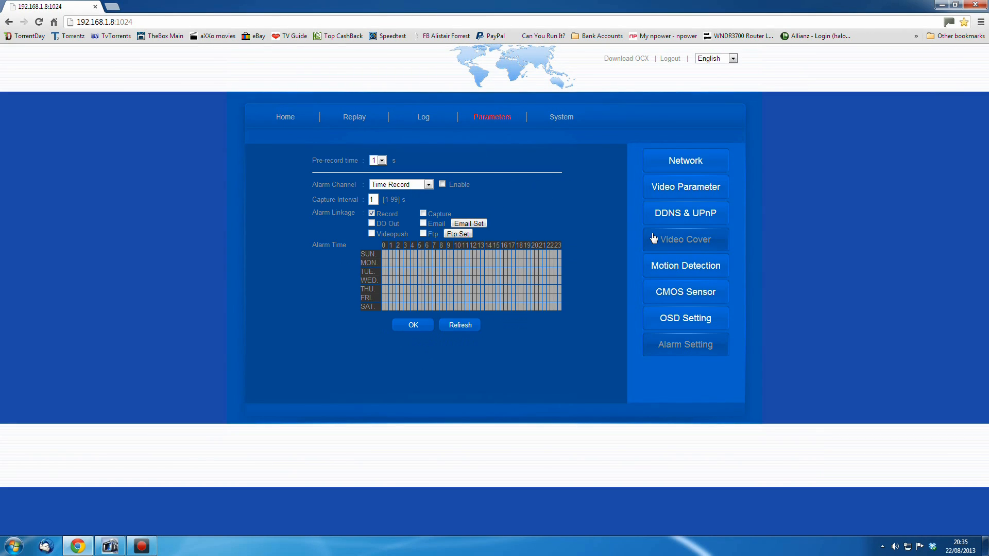
pyautogui.click(676, 311)
pyautogui.click(679, 293)
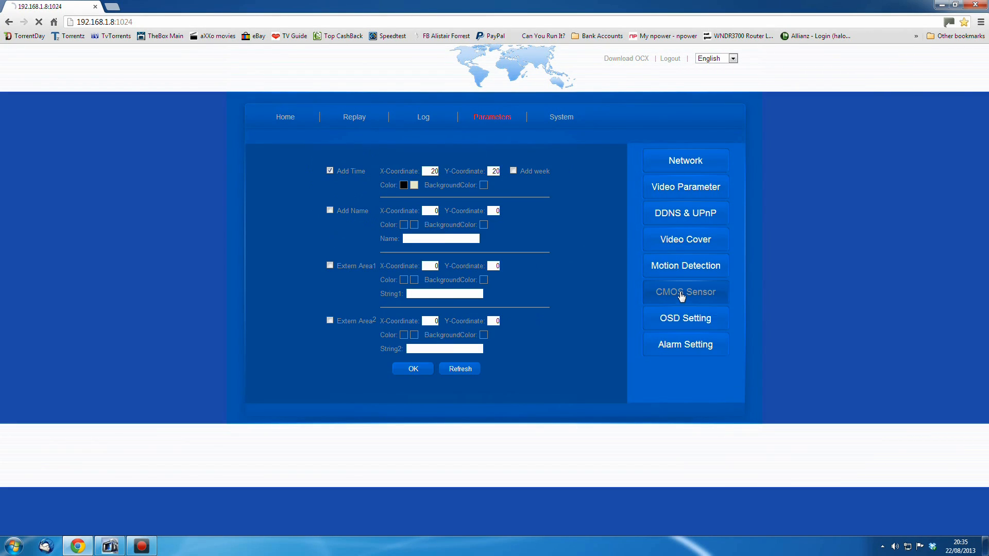
# Open the Alarm Setting page and review the Motion Detection, Alarm and Time Record alarm channel options
pyautogui.click(694, 329)
pyautogui.click(690, 341)
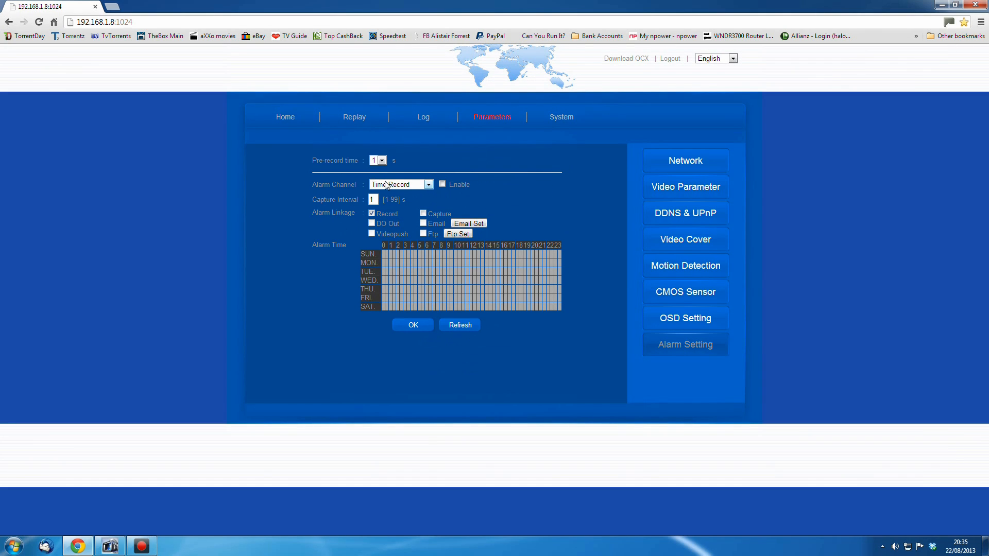
pyautogui.click(428, 185)
pyautogui.click(412, 212)
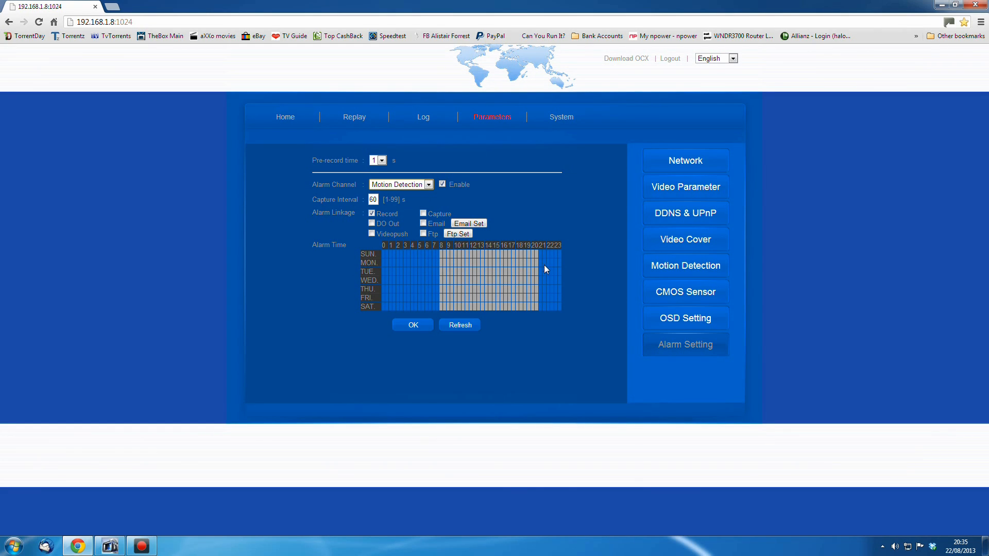
pyautogui.click(433, 187)
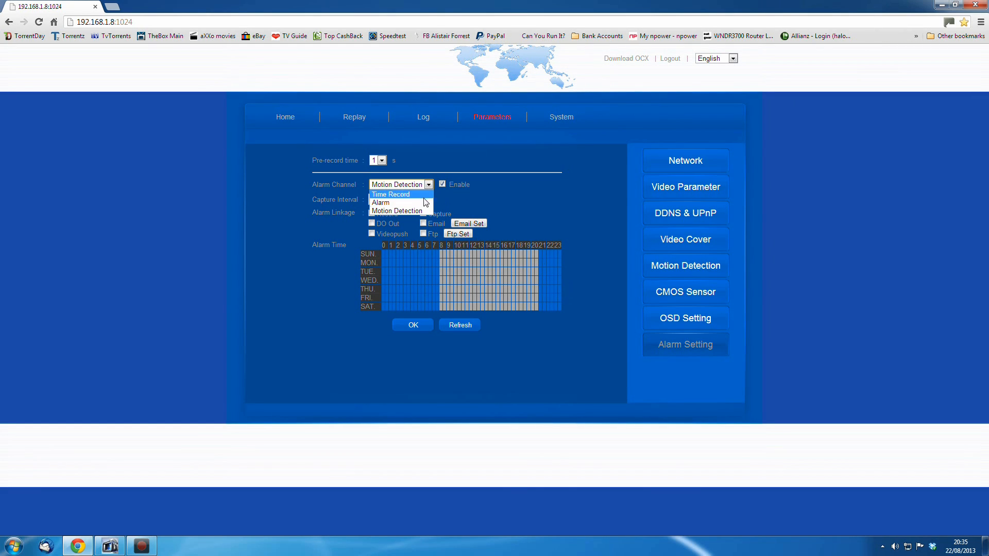
pyautogui.click(424, 205)
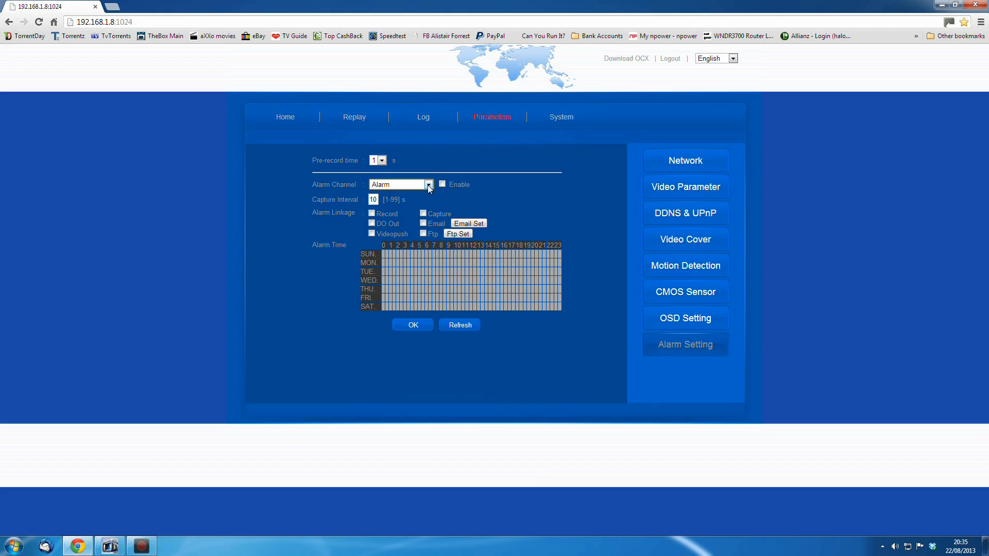
pyautogui.click(429, 185)
pyautogui.click(423, 196)
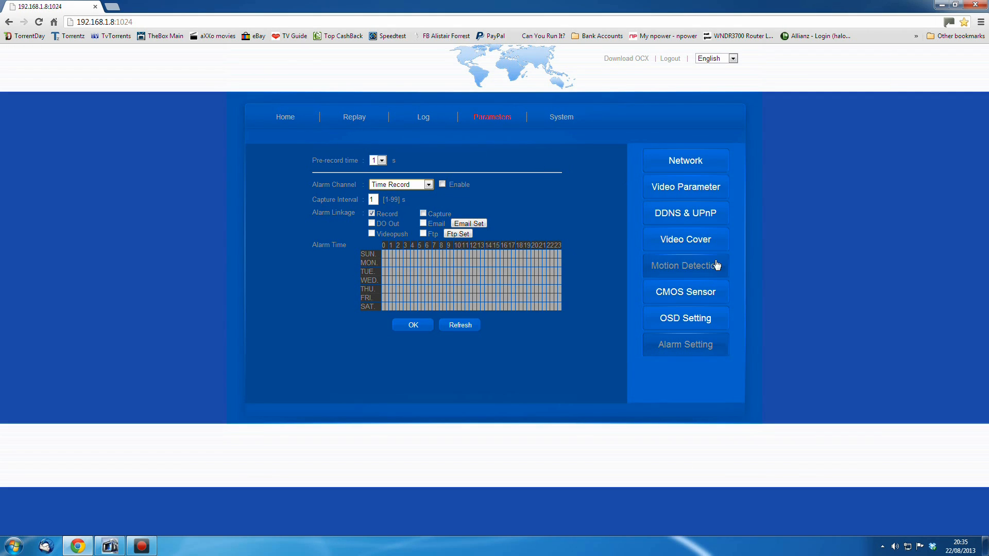
# Browse the Local setting, Time settings and System Tools pages under System, and return to the Home page
pyautogui.click(560, 118)
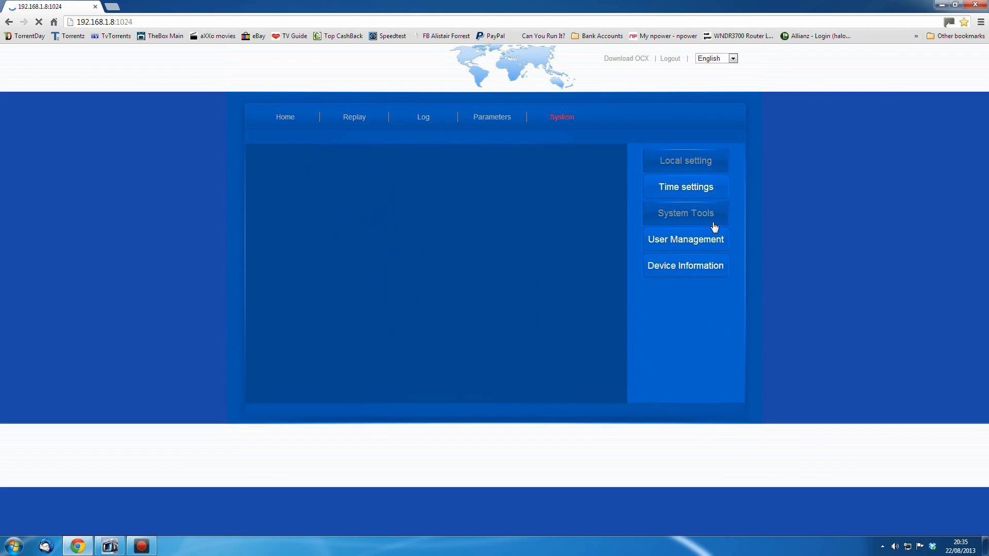
pyautogui.click(685, 188)
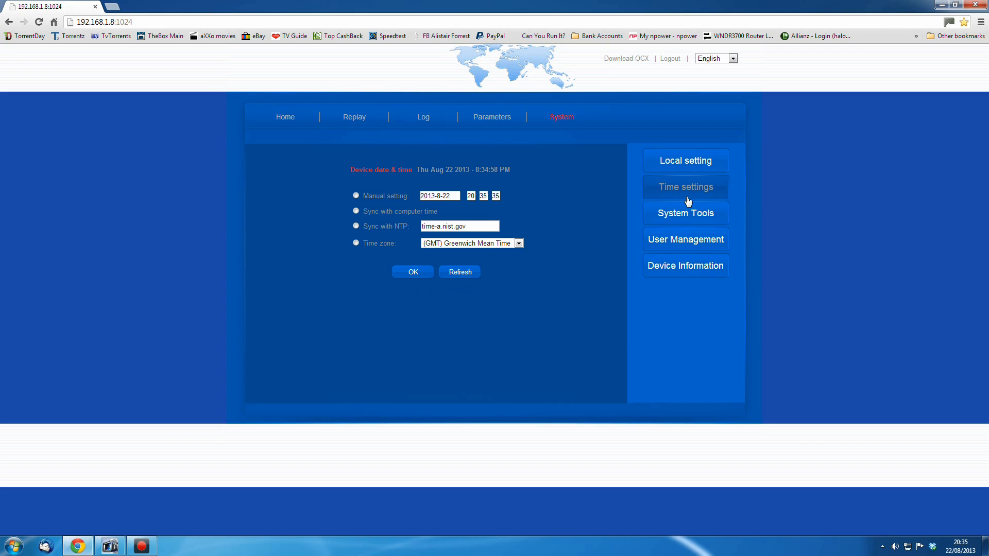
pyautogui.click(689, 216)
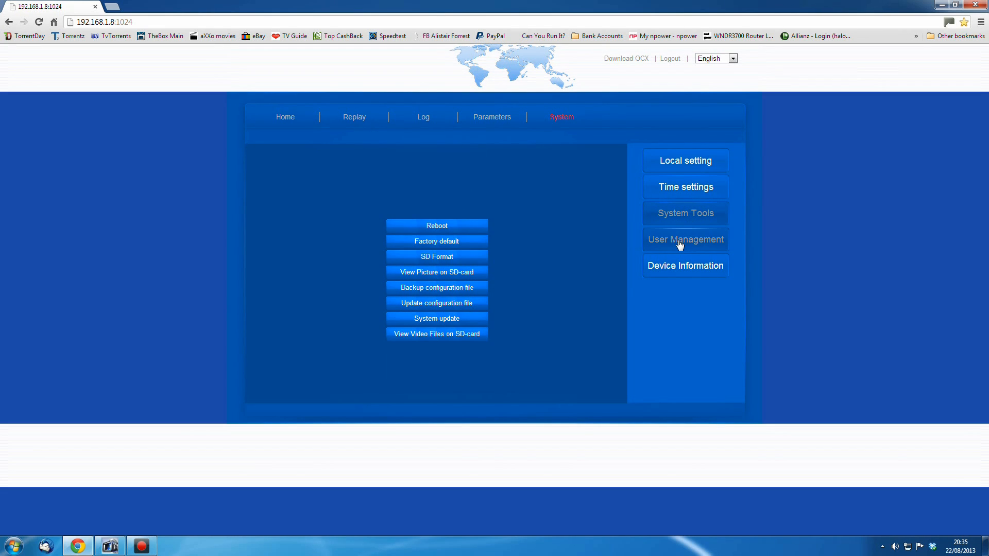
pyautogui.click(444, 258)
pyautogui.click(512, 284)
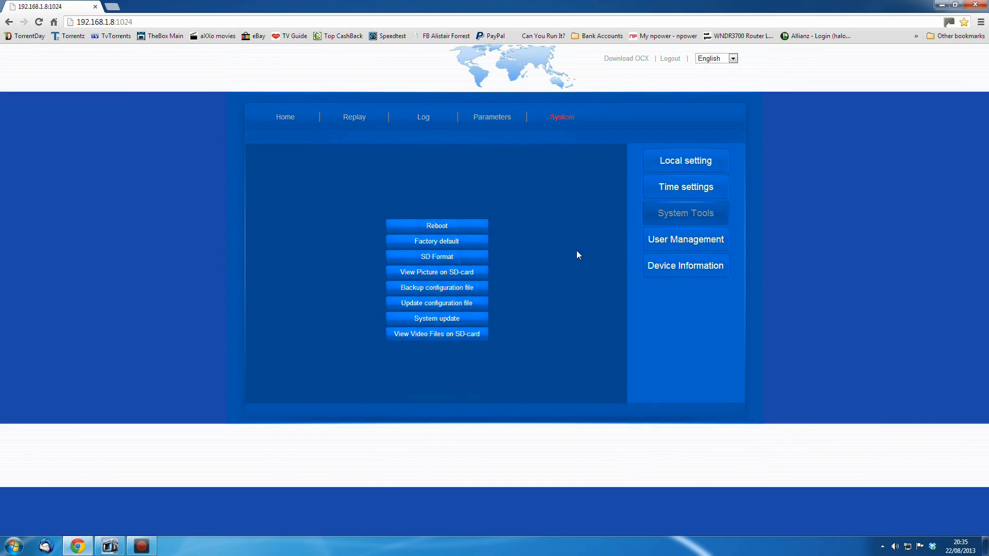
pyautogui.click(286, 118)
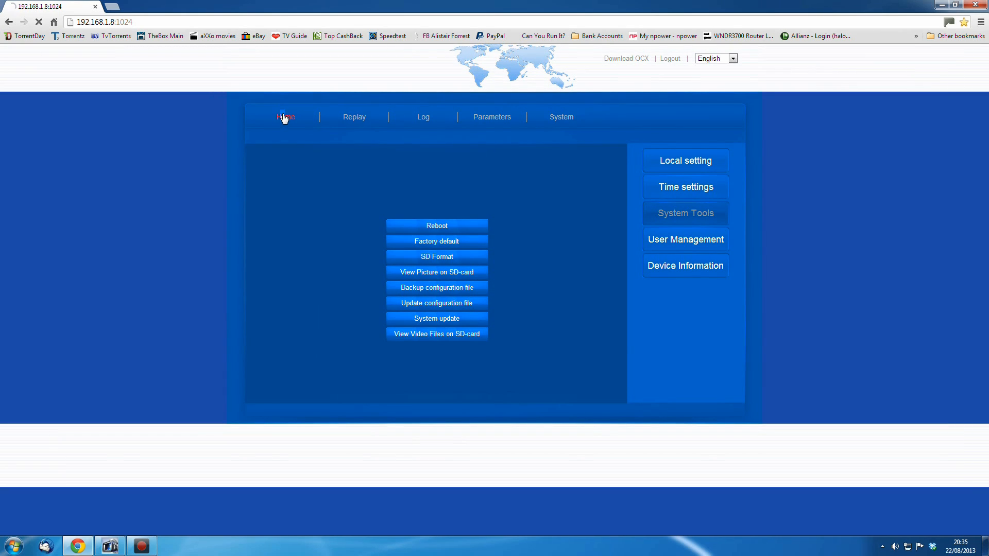